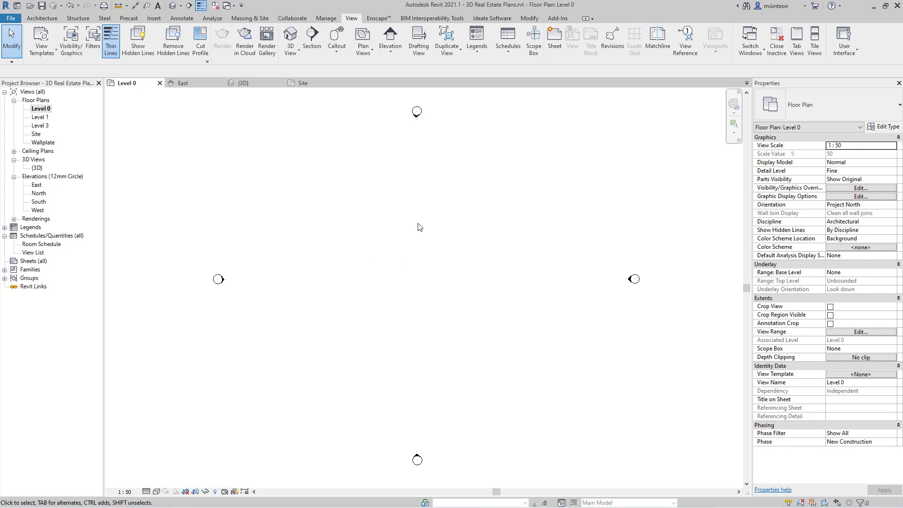
Check the level markers in the East elevation, then return to the Level 0 floor plan.
double_click(36, 185)
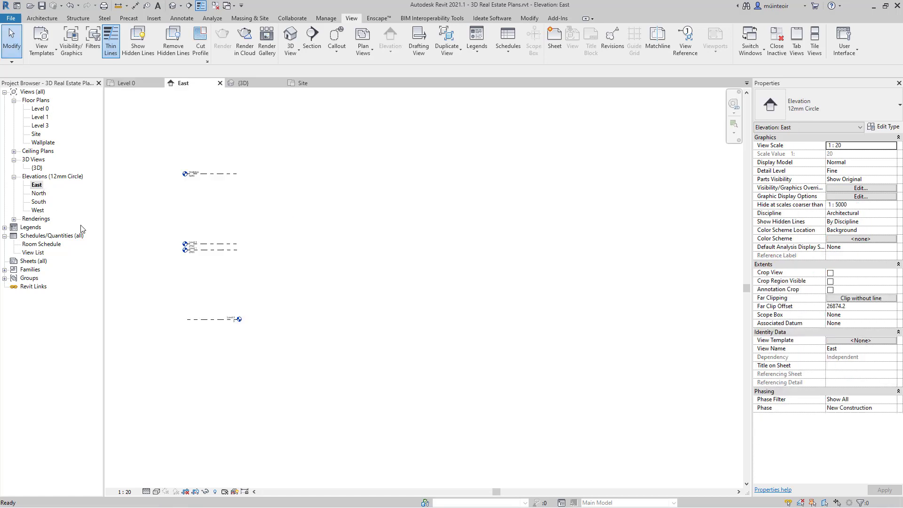
middle_drag(289, 349, 323, 317)
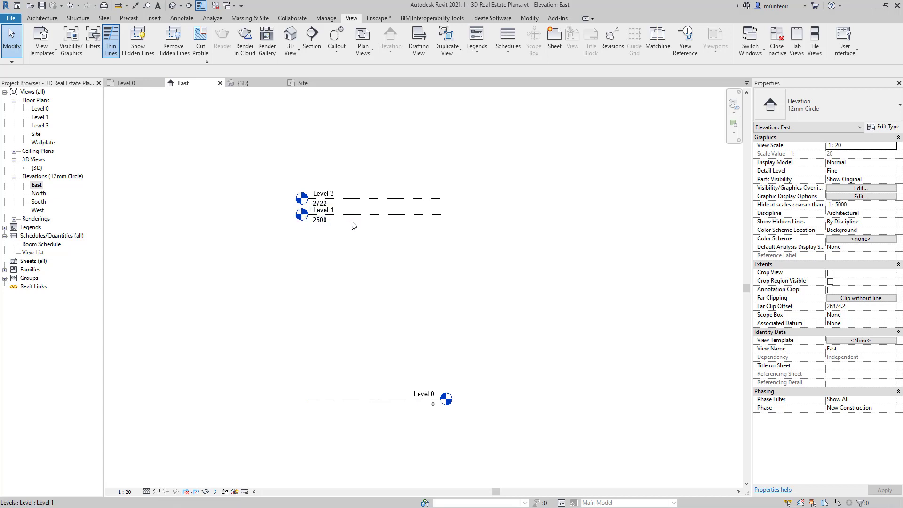
middle_drag(367, 226, 387, 329)
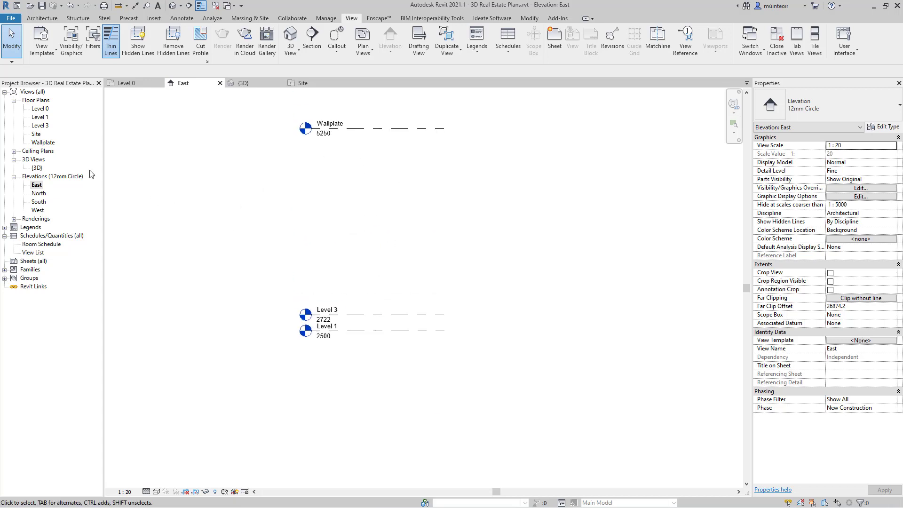
double_click(38, 103)
double_click(37, 101)
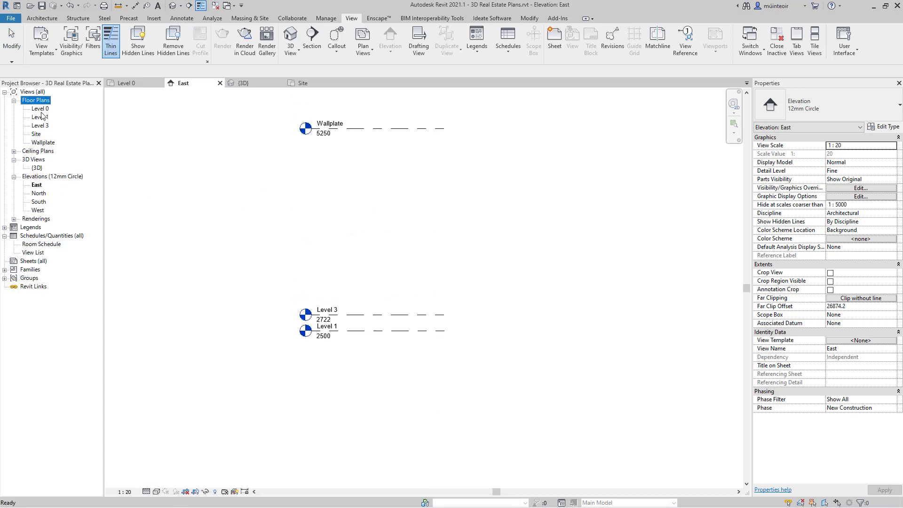
double_click(41, 109)
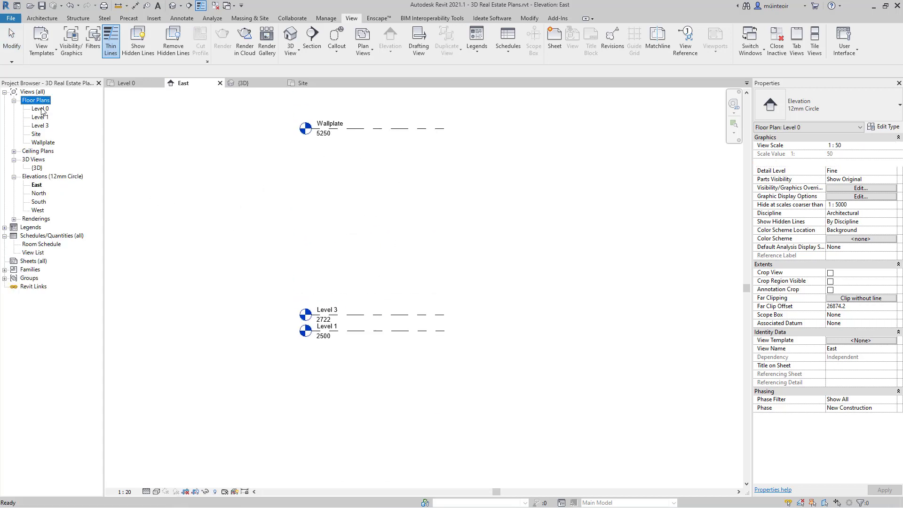
Start the Wall tool with type Wall Generic 300mm after reviewing its layer structure.
click(42, 18)
click(35, 36)
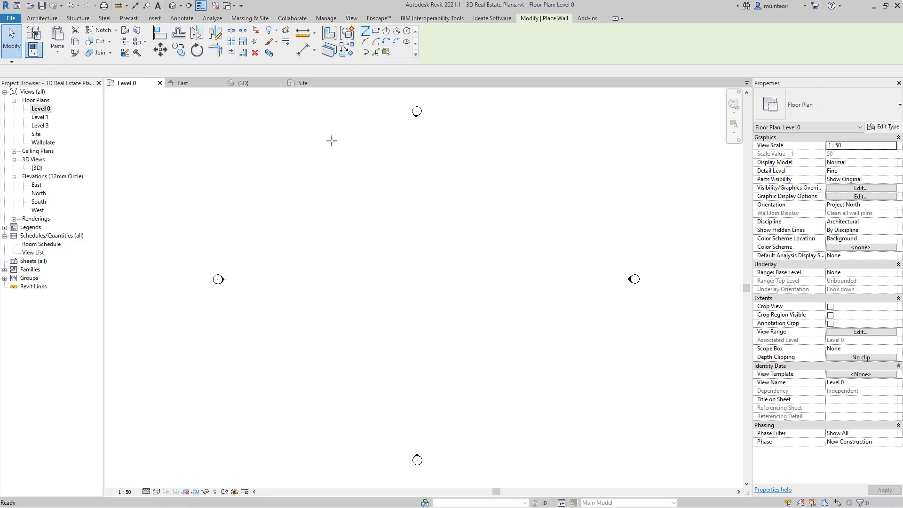
click(826, 105)
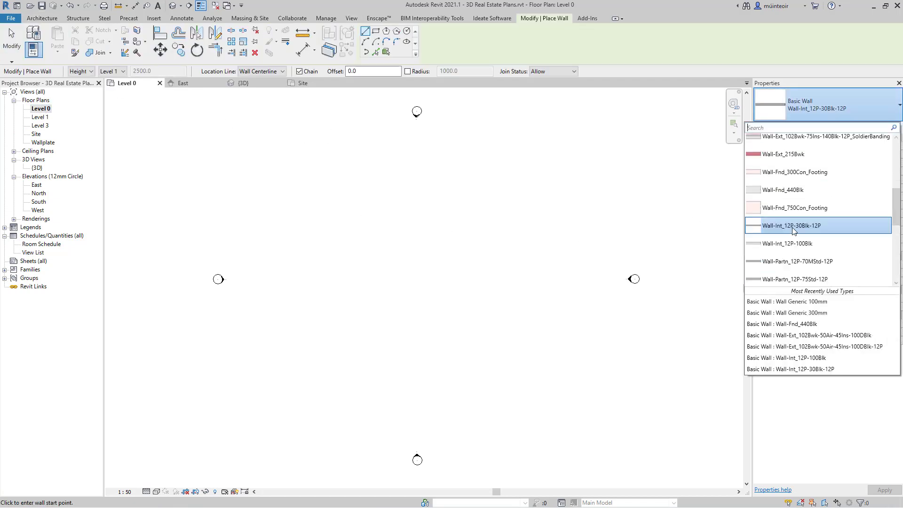
scroll(799, 212, up, 3)
click(803, 174)
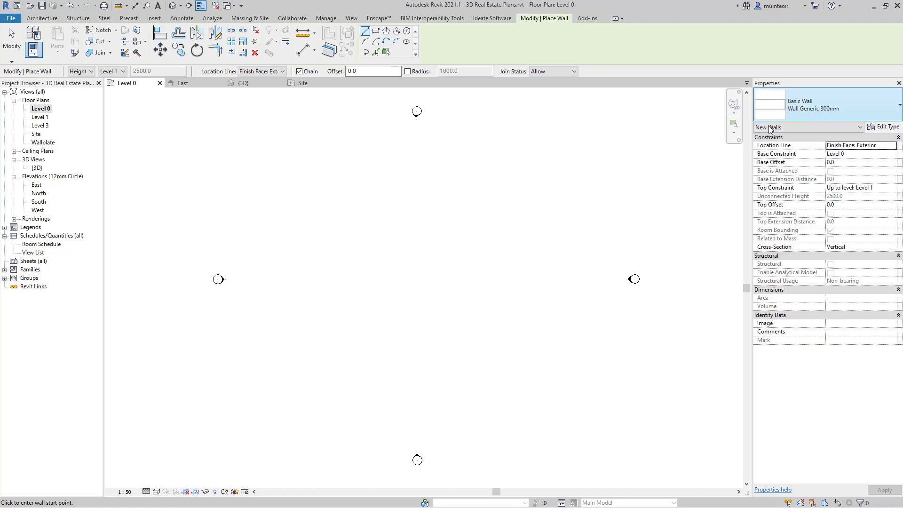
click(885, 126)
click(536, 151)
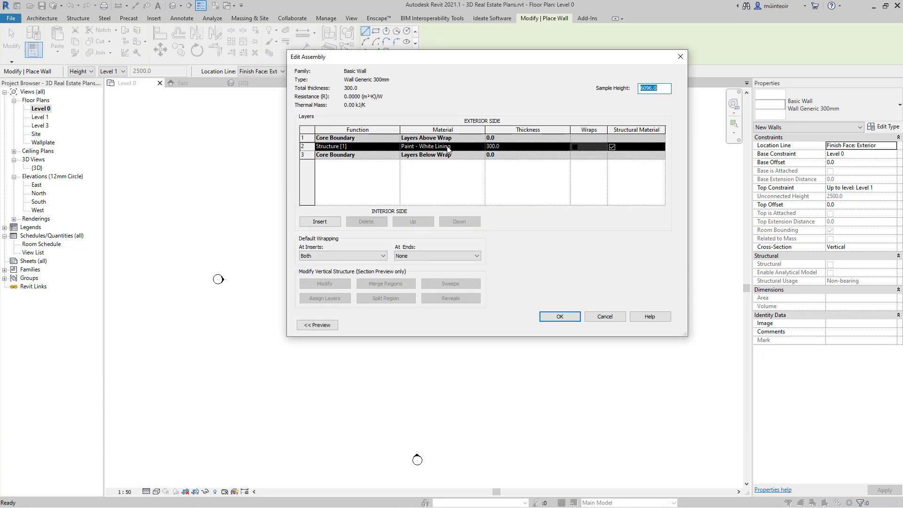
click(560, 317)
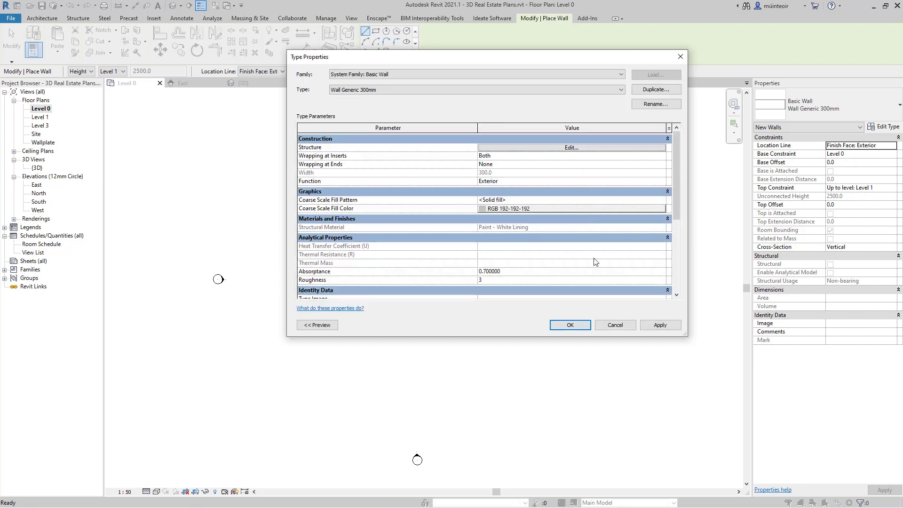
click(570, 325)
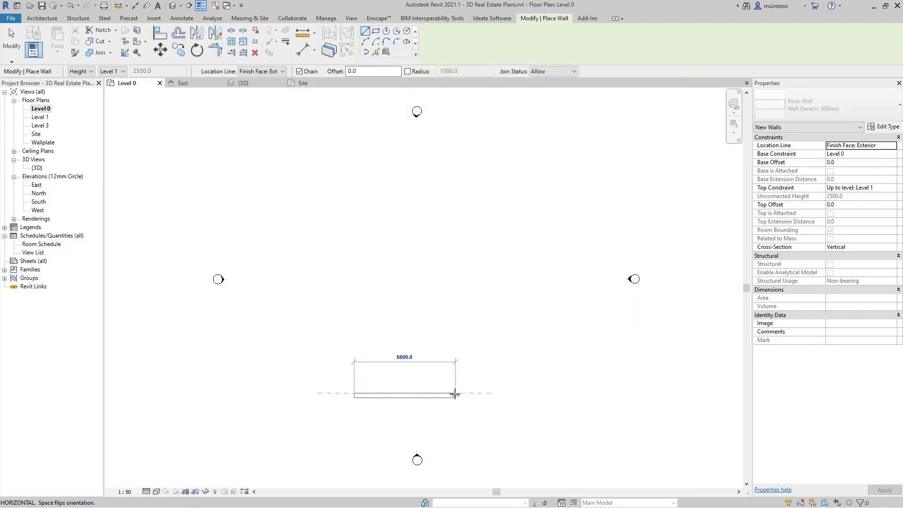
Begin the outline with consecutive walls of 6000 mm, 6 m and 3 m.
click(354, 393)
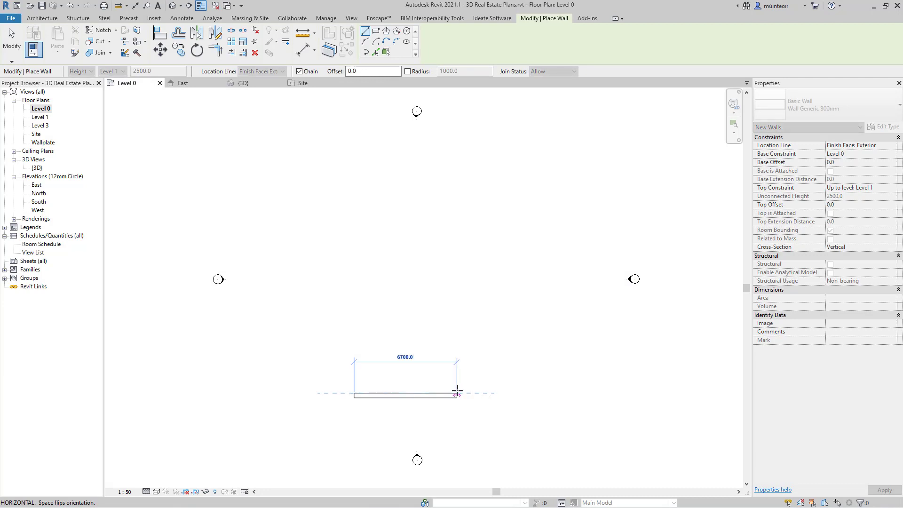
text(6000)
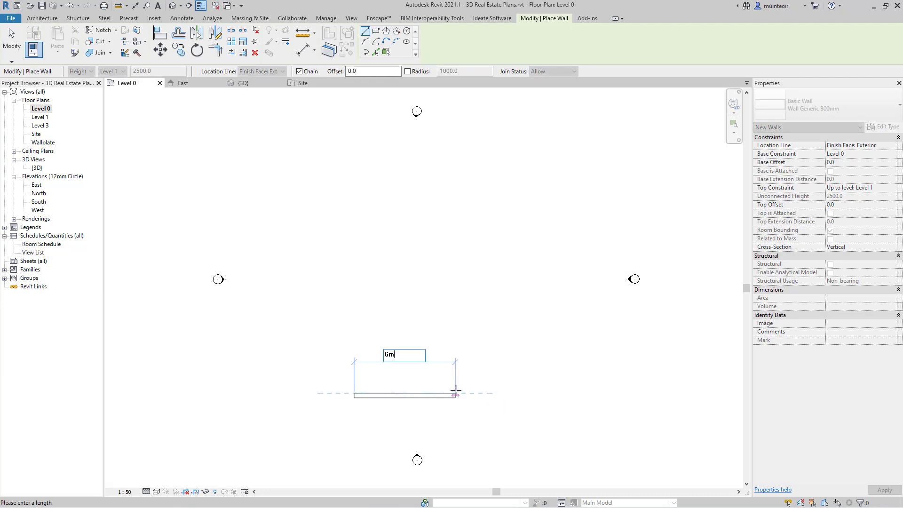
key(Return)
text(6m)
key(Return)
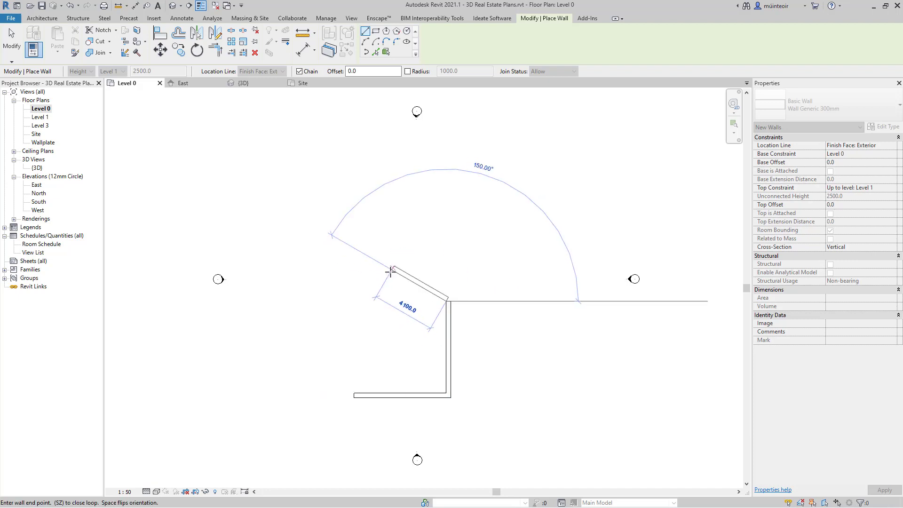
text(3)
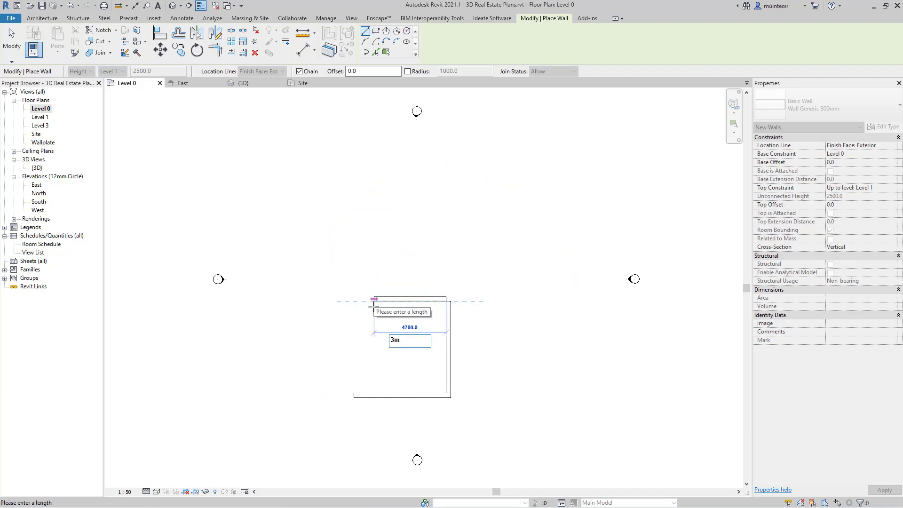
text(m)
key(Return)
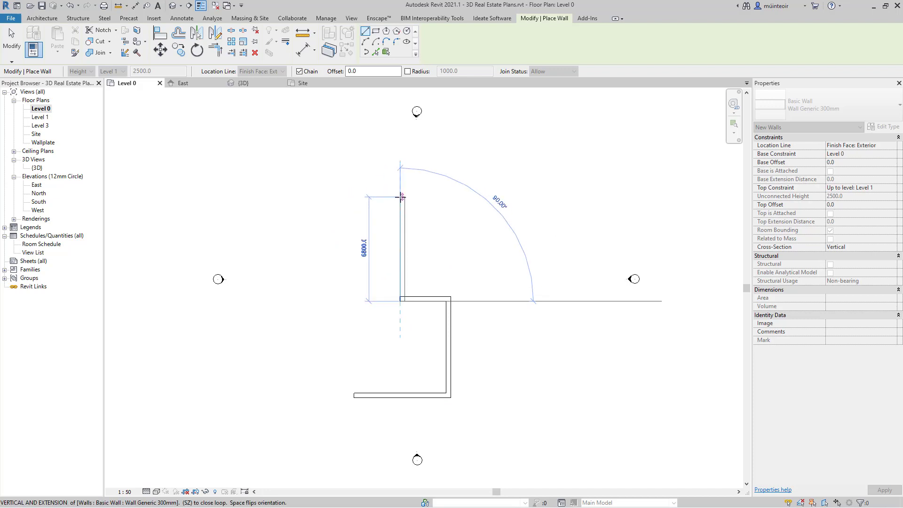
Add 5 m and 3 m walls, then close the loop at the starting corner.
text(5m)
scroll(401, 196, up, 2)
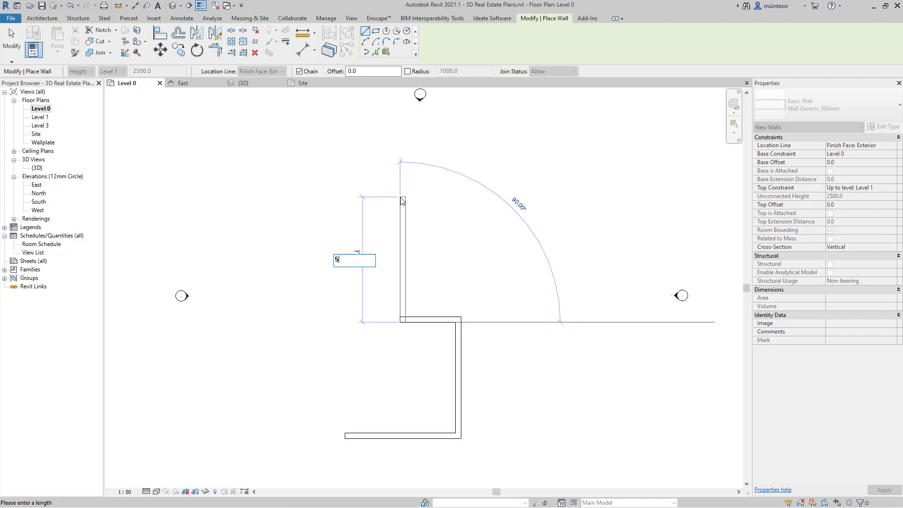
key(Return)
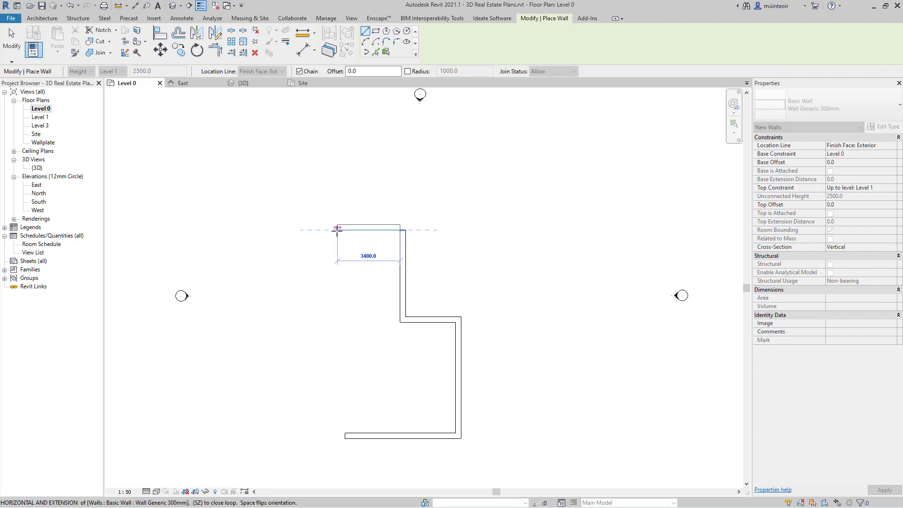
text(6)
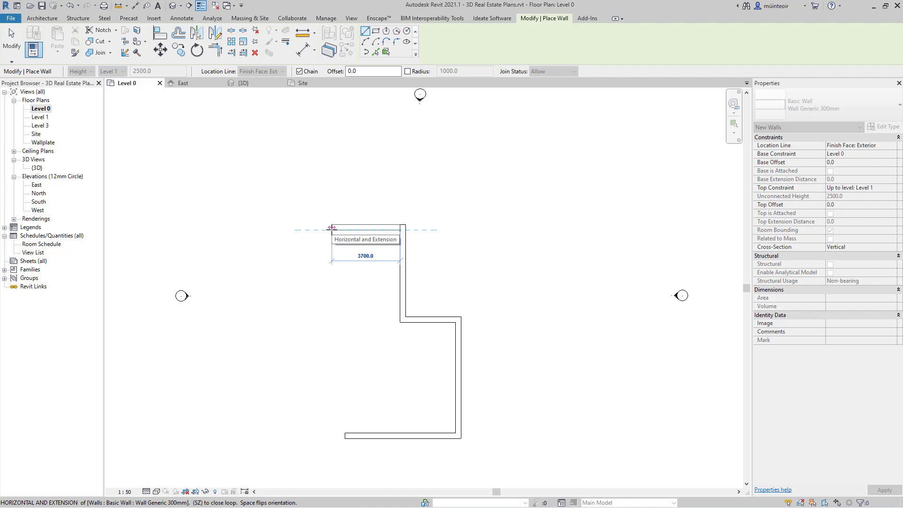
text(3m)
key(Return)
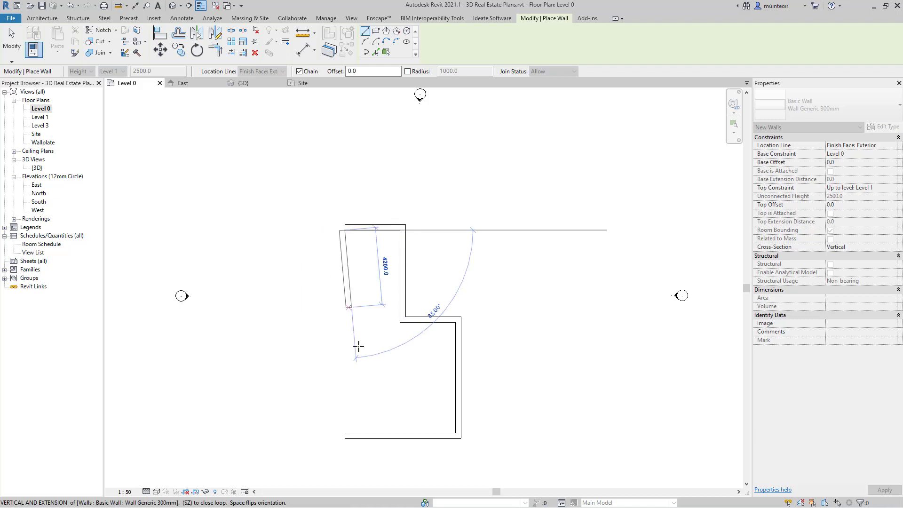
click(345, 434)
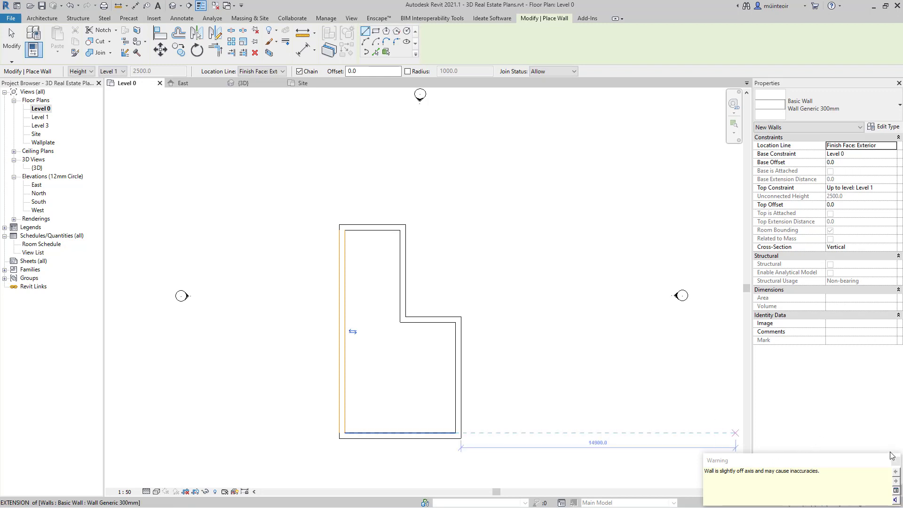
key(Escape)
key(Escape)
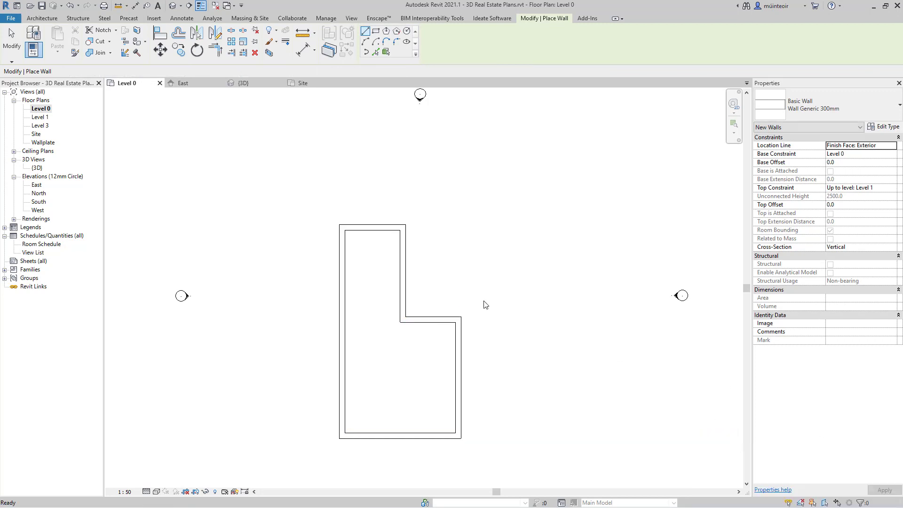
middle_drag(482, 314, 504, 253)
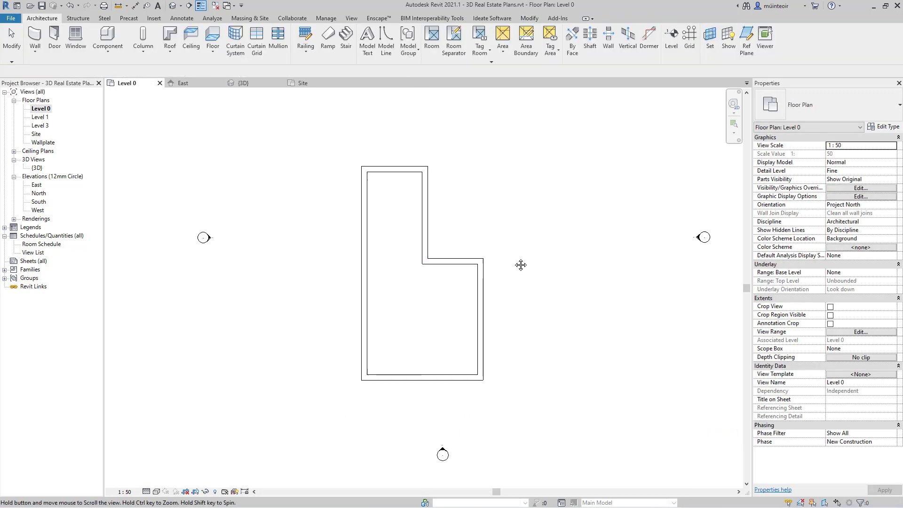
click(175, 10)
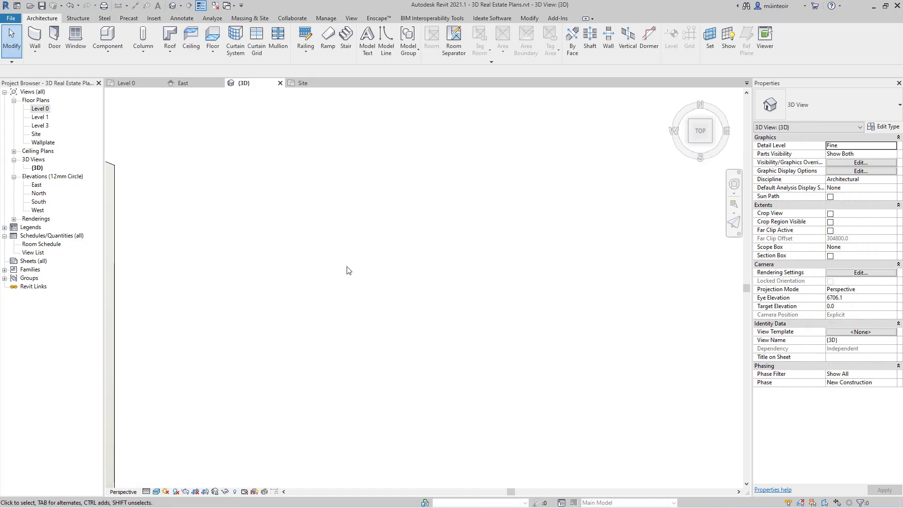
scroll(346, 270, down, 10)
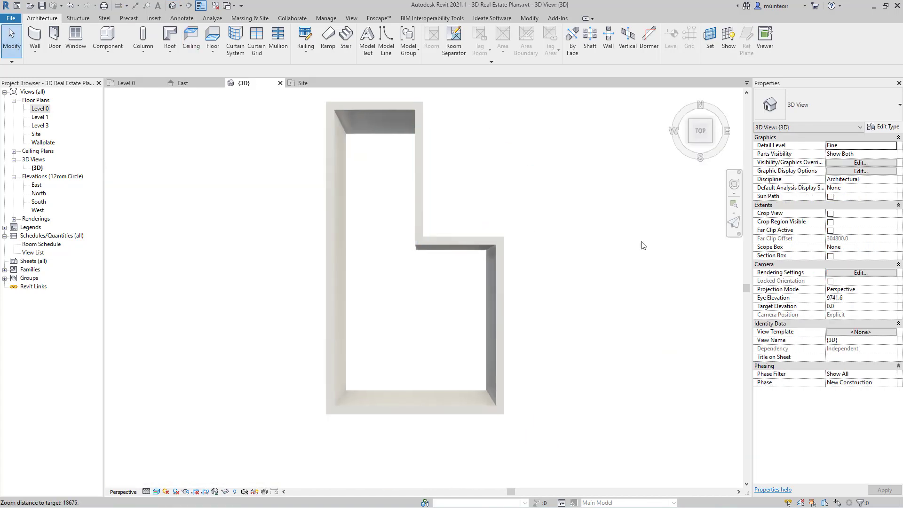
middle_drag(638, 272, 473, 307)
double_click(41, 108)
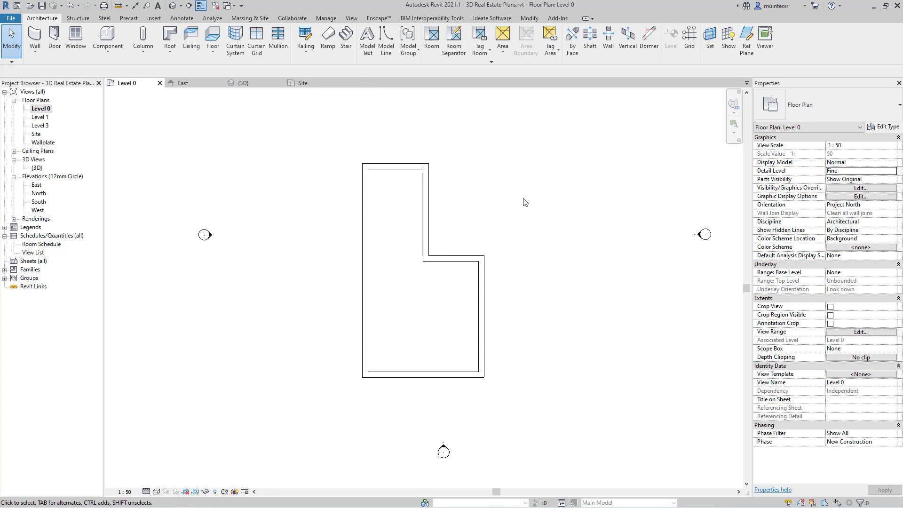
Switch the Wall tool to Wall Generic 100mm, checking its single 100 mm layer without changes.
click(34, 36)
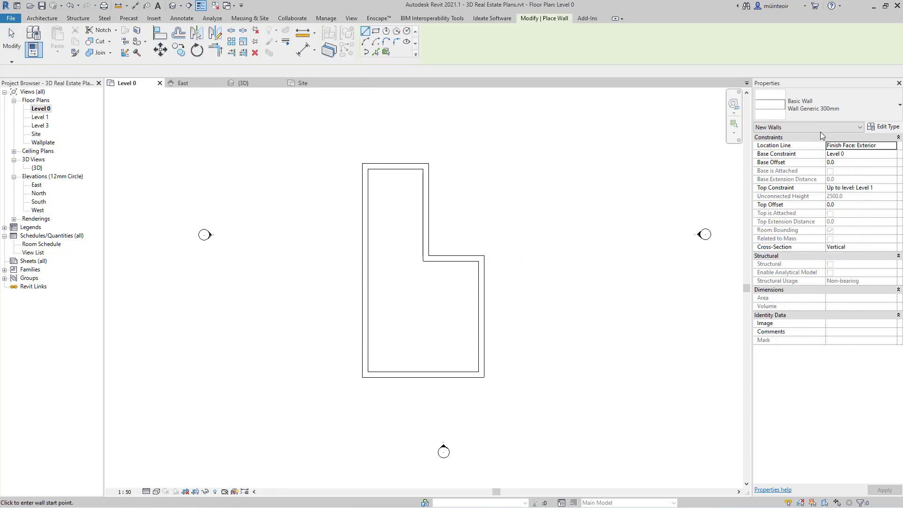
click(828, 111)
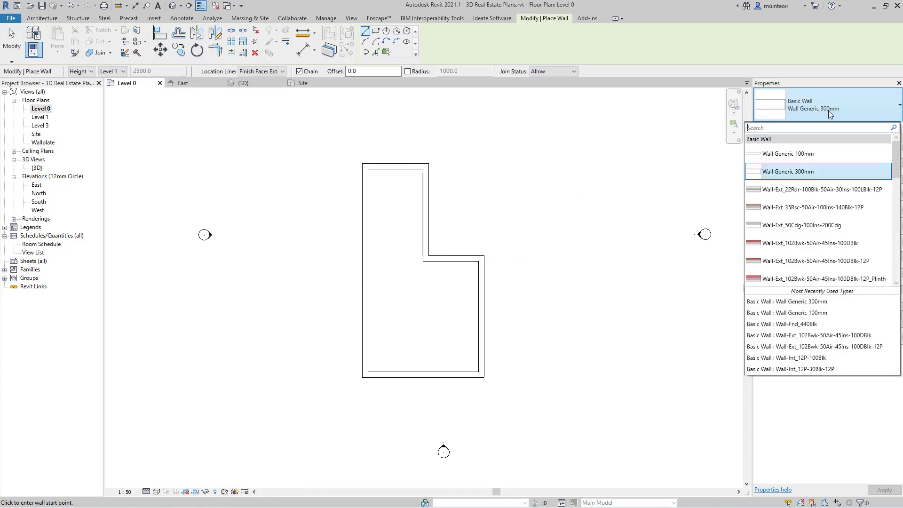
click(792, 157)
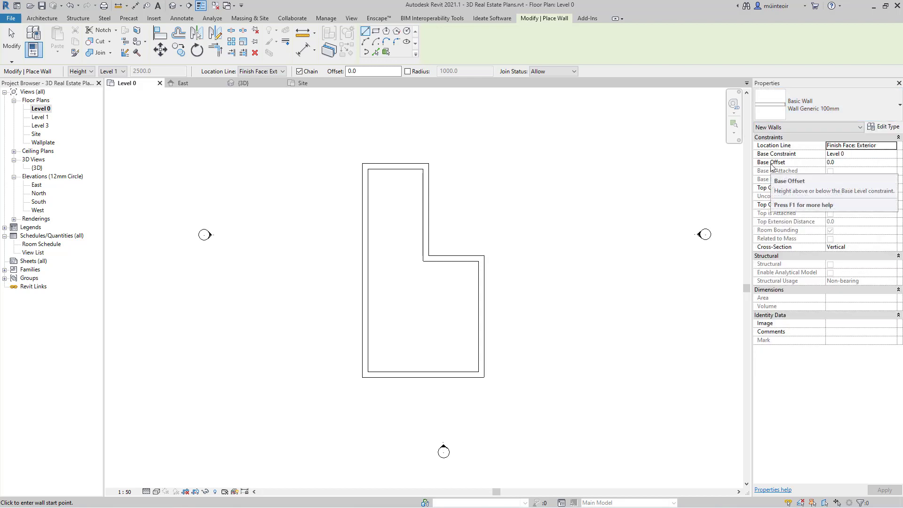
click(883, 131)
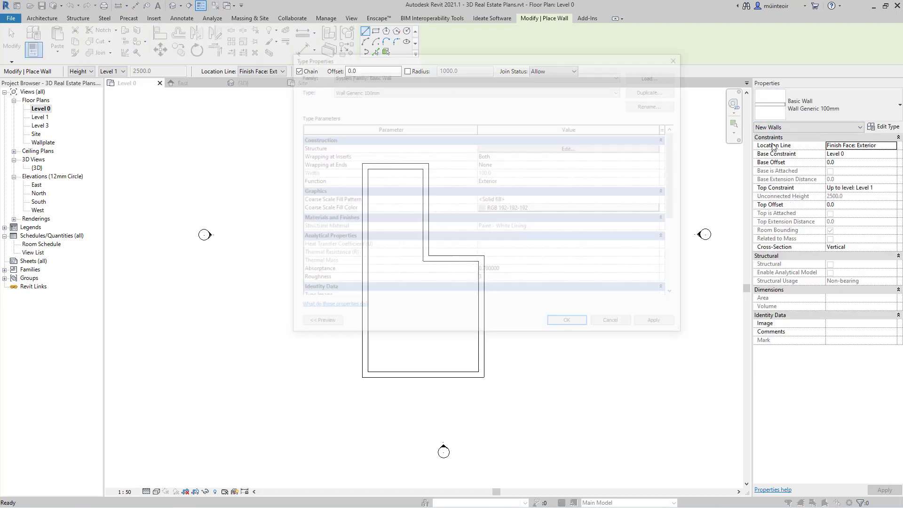
click(524, 152)
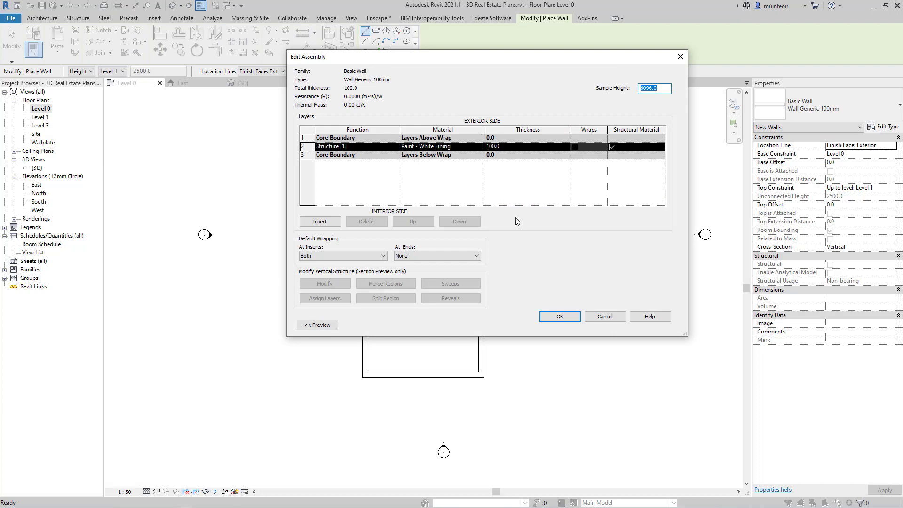
click(597, 317)
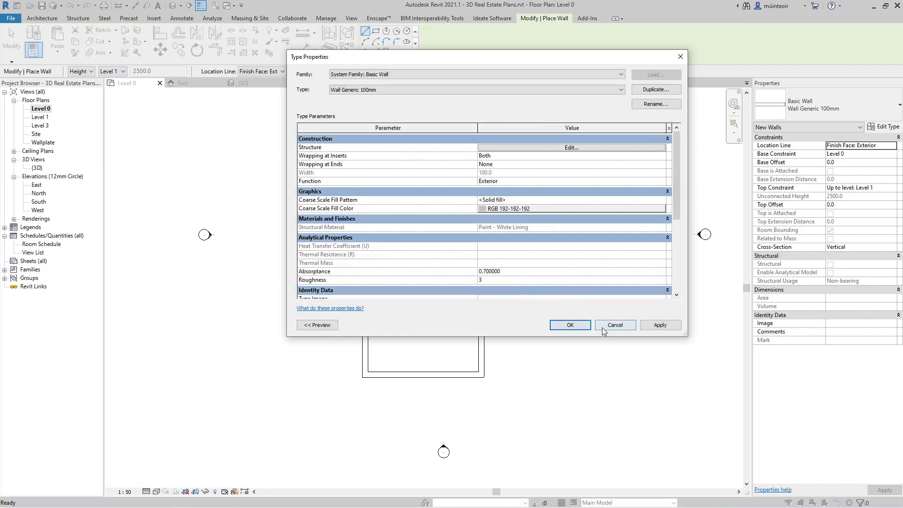
click(608, 320)
scroll(403, 367, up, 3)
Draw a chain of interior walls with an angled segment, ending at the left exterior wall.
click(403, 367)
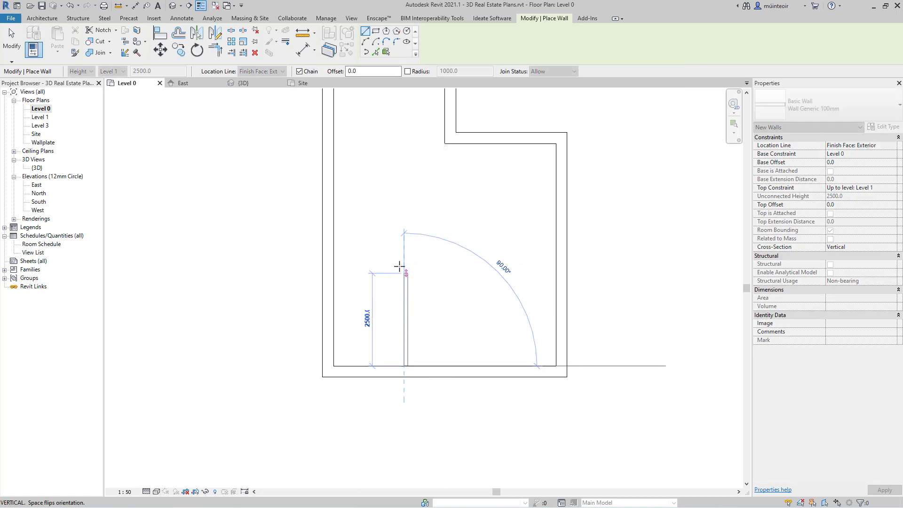
click(404, 325)
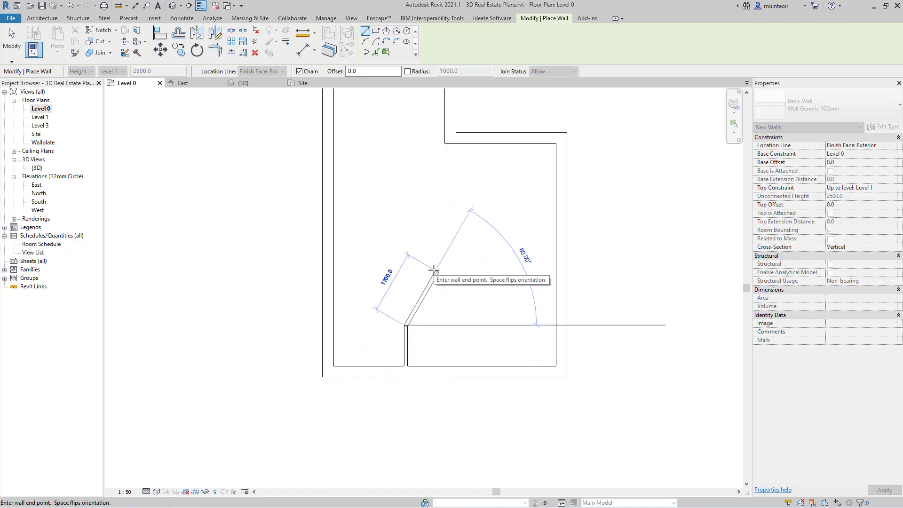
click(433, 266)
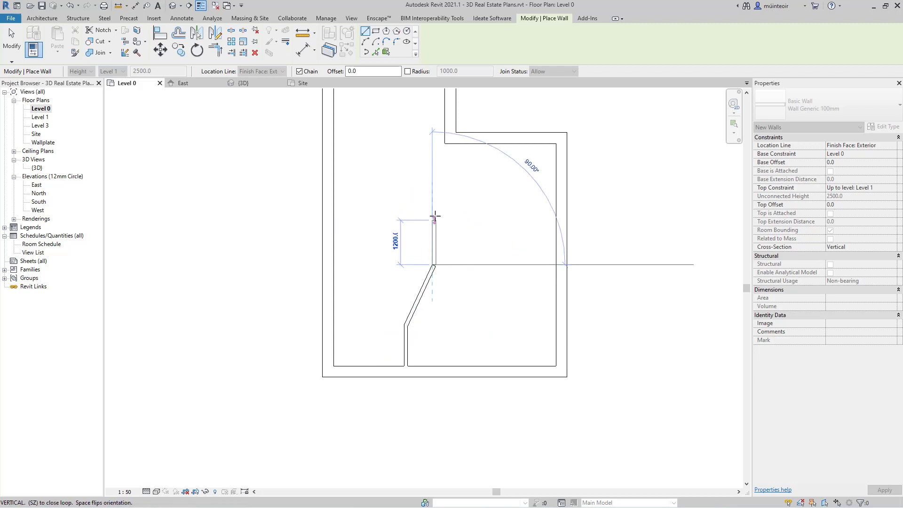
click(433, 209)
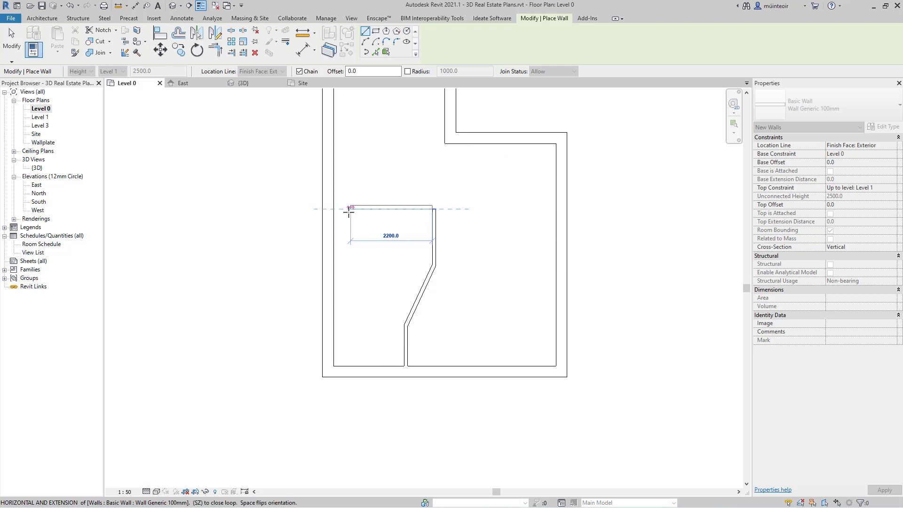
click(334, 209)
key(Escape)
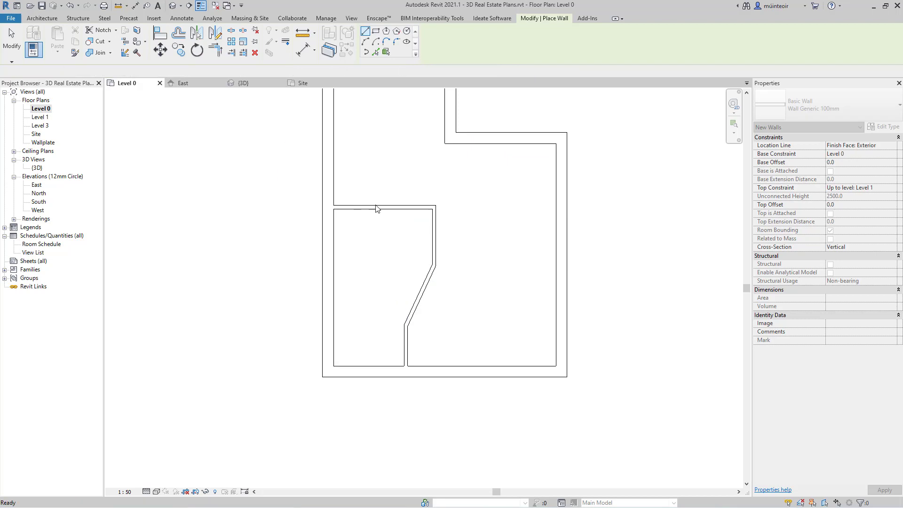
Add a vertical wall down to the partition to enclose a small room.
middle_drag(367, 195, 366, 256)
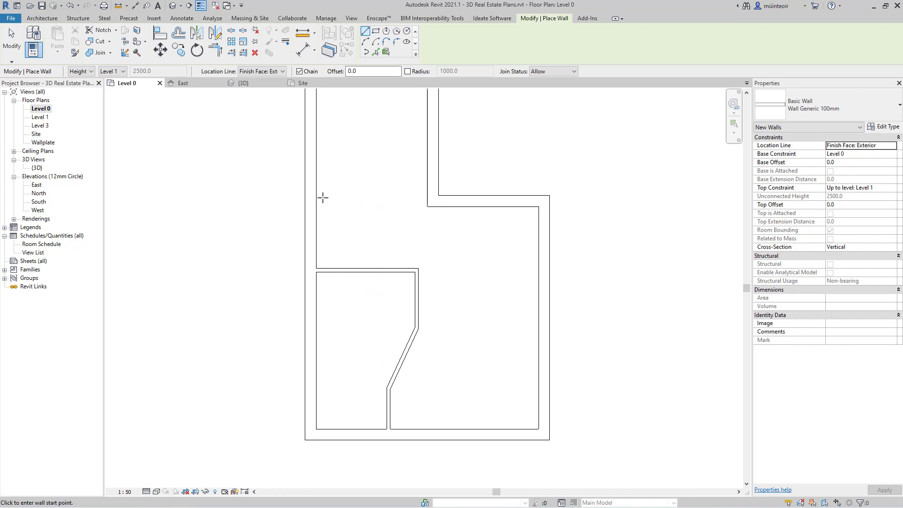
click(364, 177)
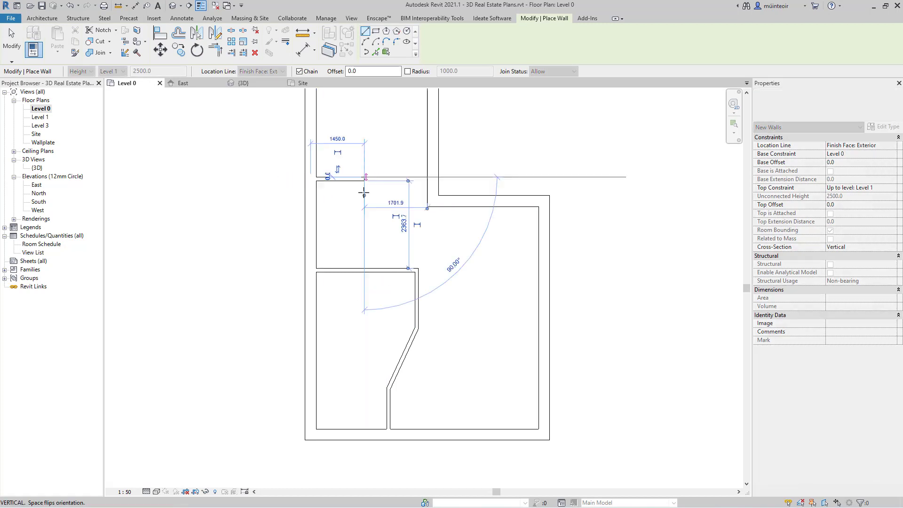
click(364, 270)
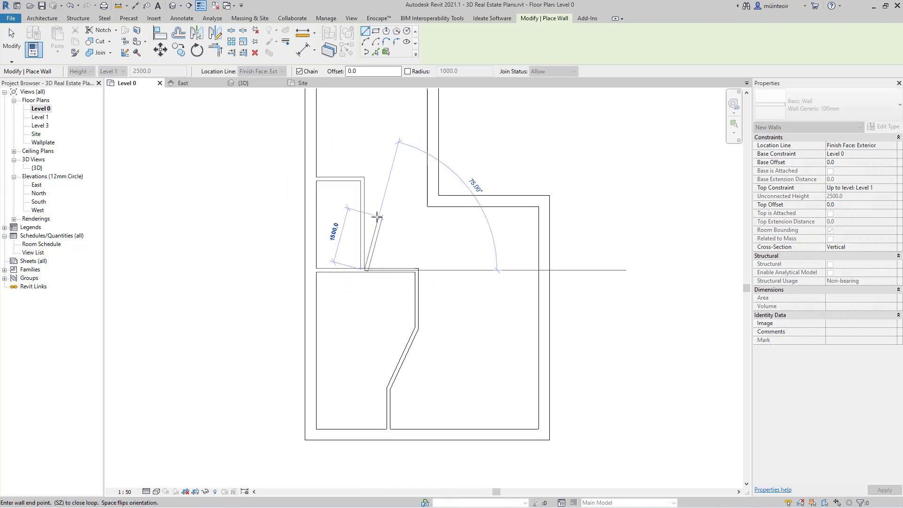
key(Escape)
key(Escape)
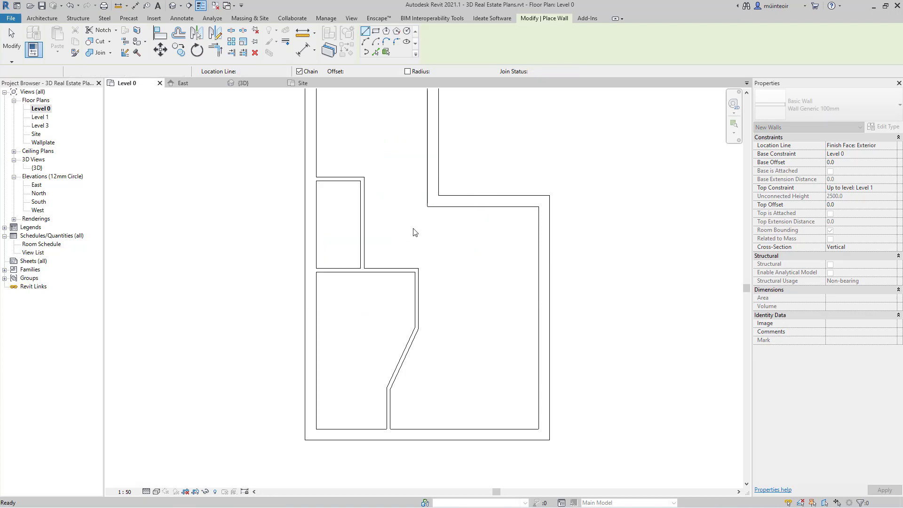
Move the exterior step wall upward and extend an interior wall to the right exterior wall.
scroll(442, 278, down, 2)
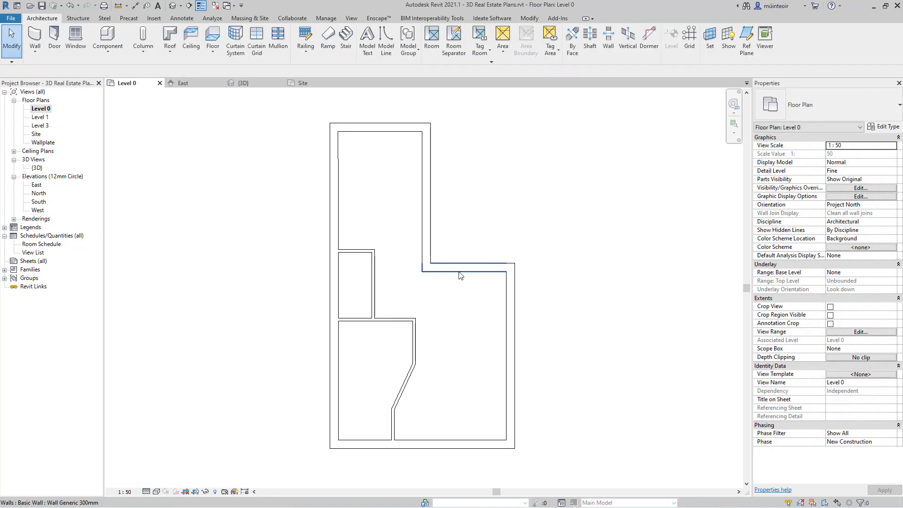
click(468, 266)
drag(470, 253, 469, 235)
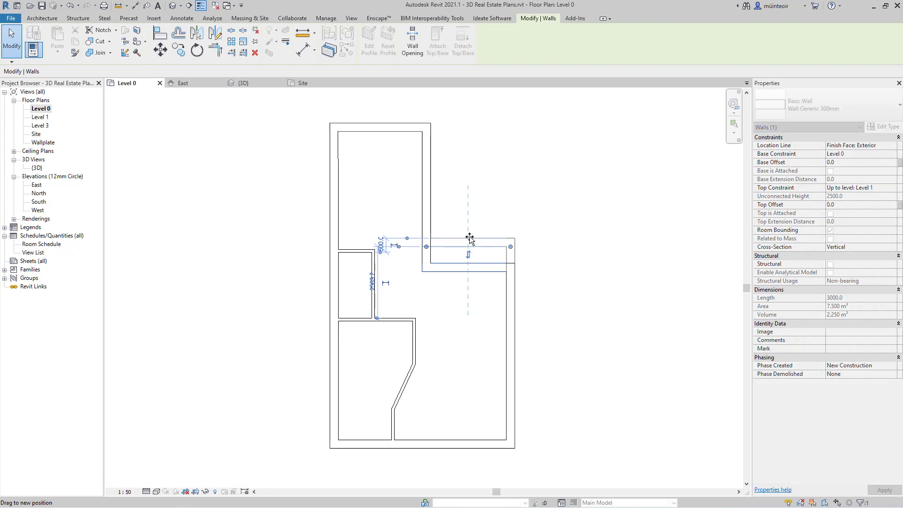
click(569, 193)
scroll(579, 200, down, 2)
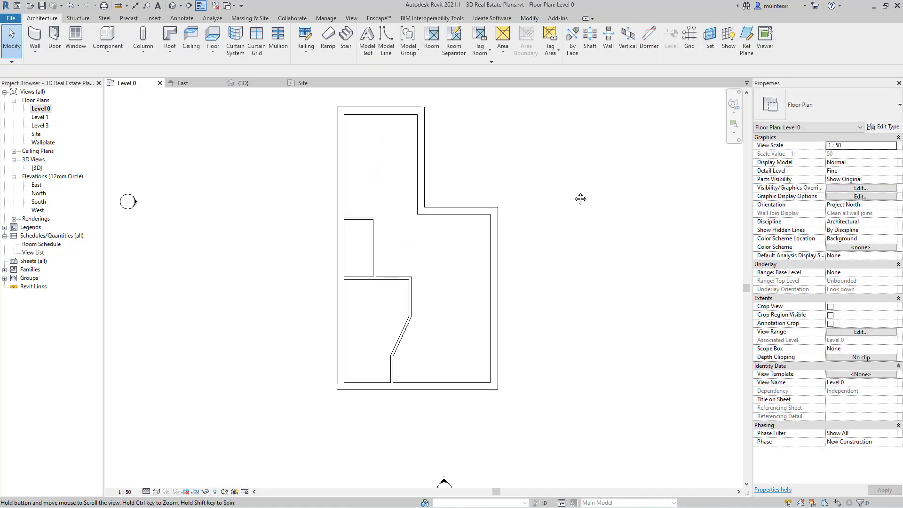
click(384, 278)
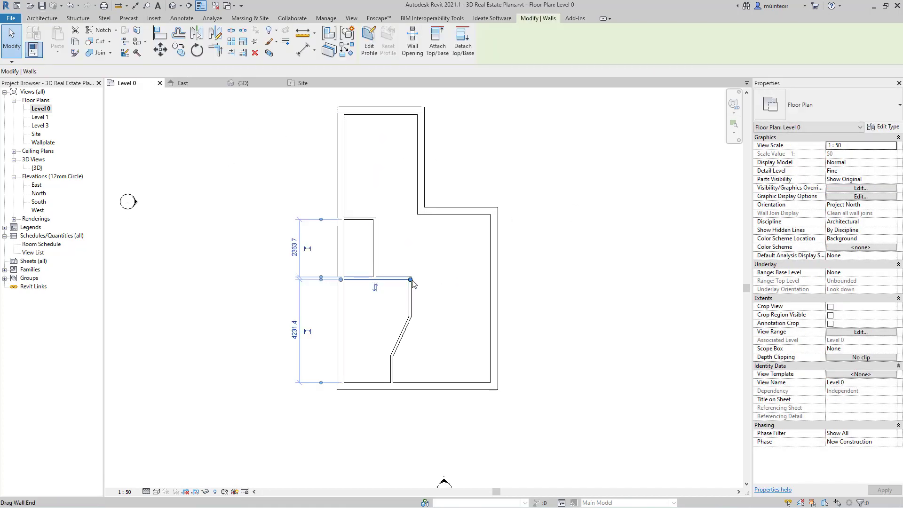
drag(410, 278, 492, 278)
click(555, 242)
middle_drag(582, 233, 554, 280)
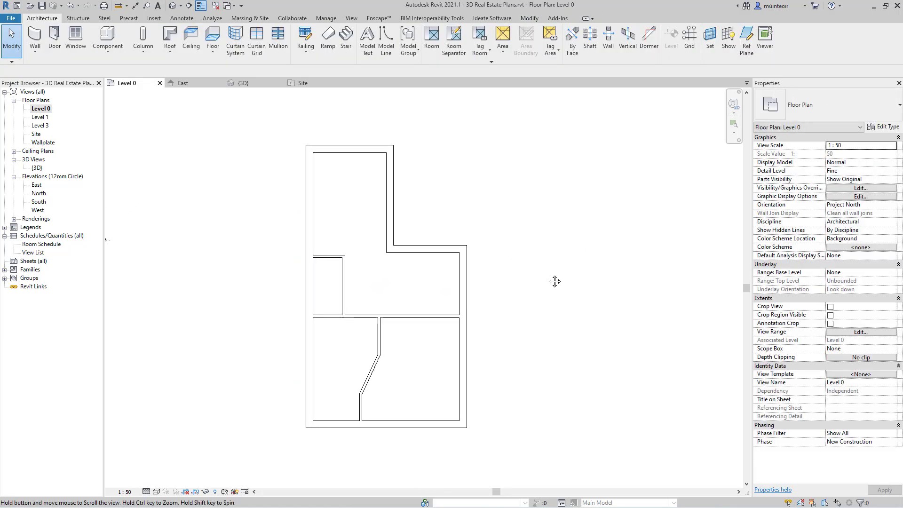
Place two 910x1050mm windows and a 1360x1210mm window in the bottom wall.
click(75, 41)
click(793, 111)
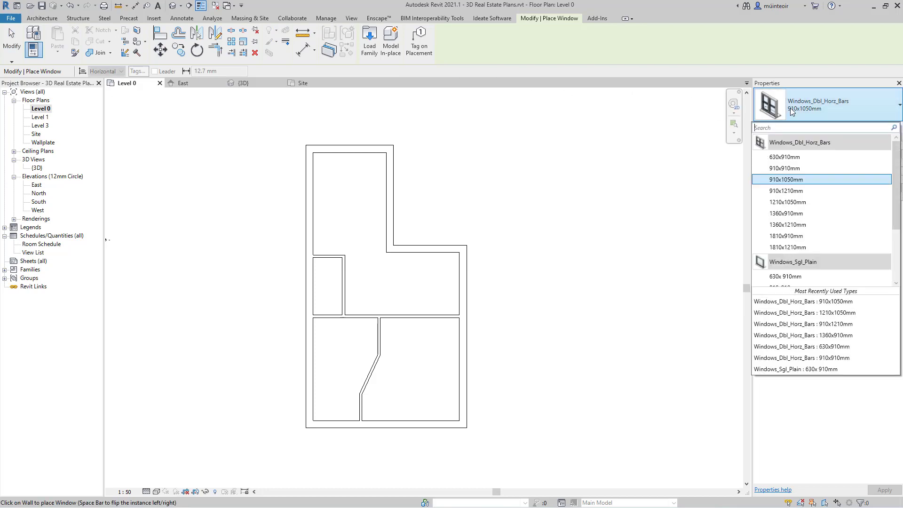
click(789, 181)
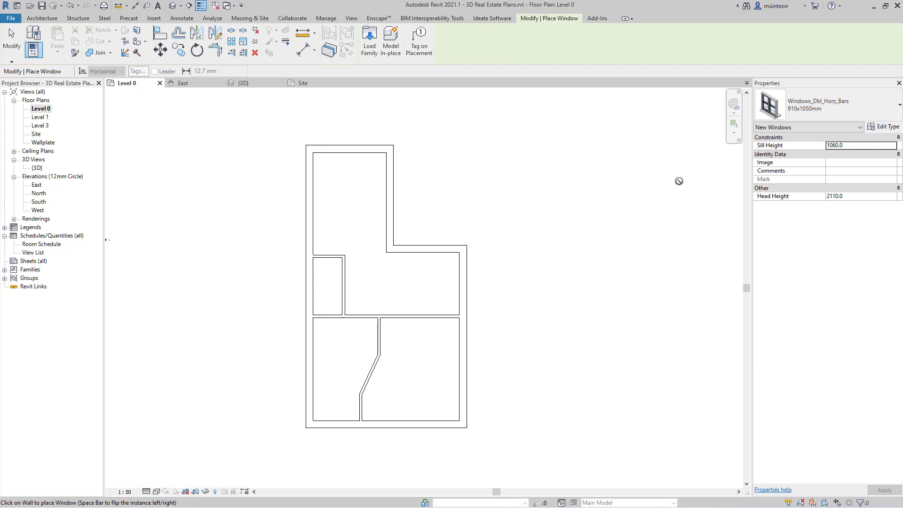
click(396, 175)
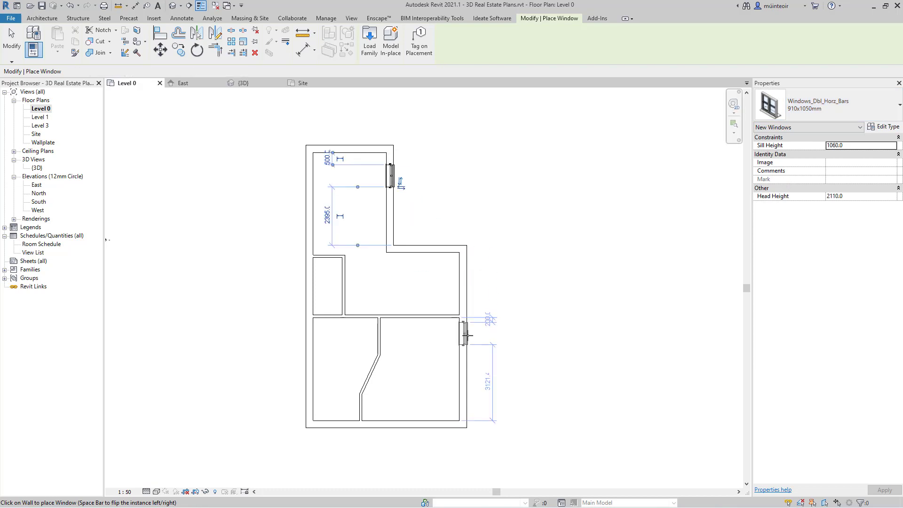
click(465, 340)
click(818, 106)
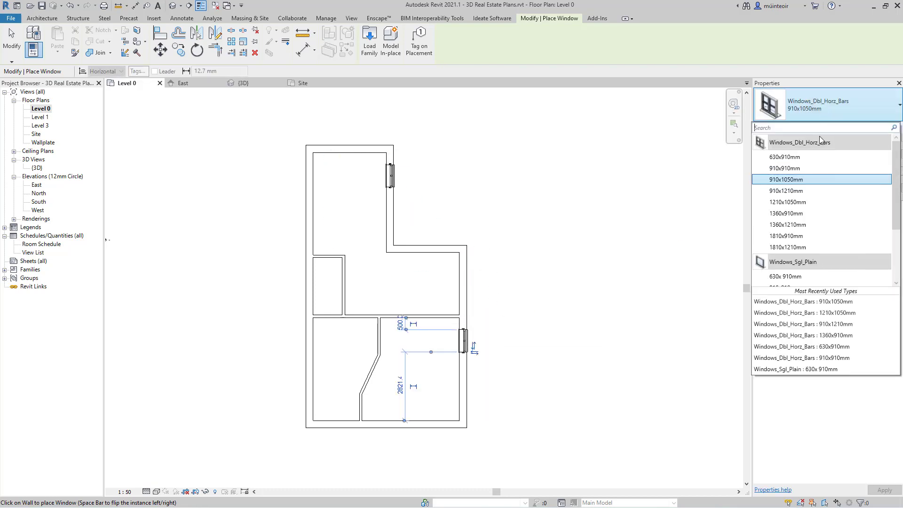
click(795, 225)
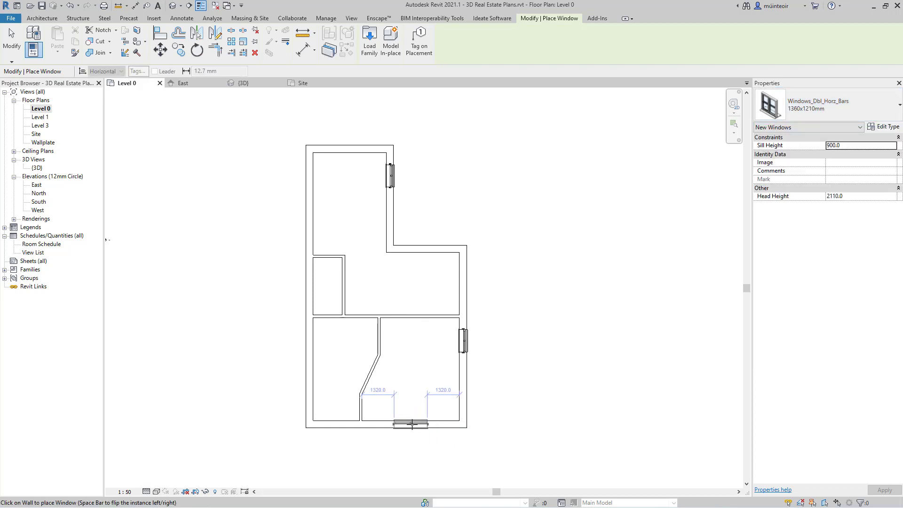
click(412, 423)
Place a Doors_ExtDbl_w-Glazing_Bars_1 1510x2110mm door in the upper right wall.
key(Escape)
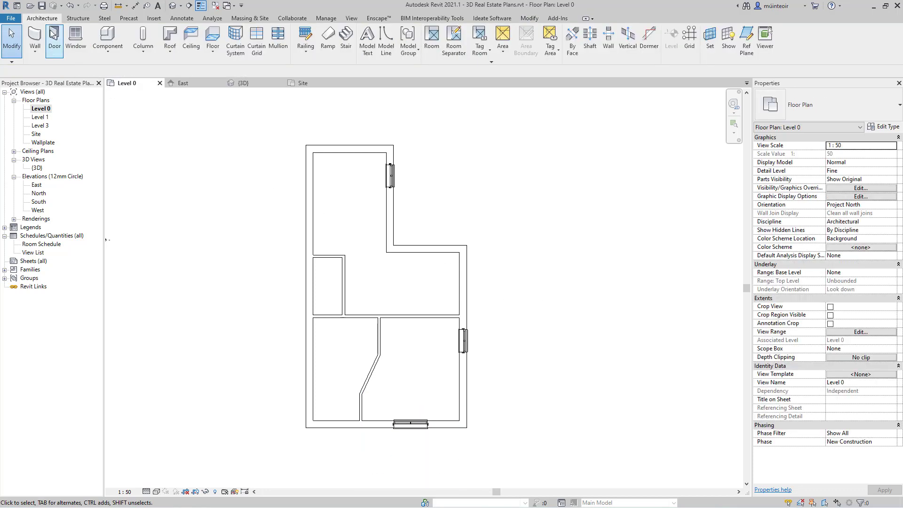
click(55, 40)
click(823, 104)
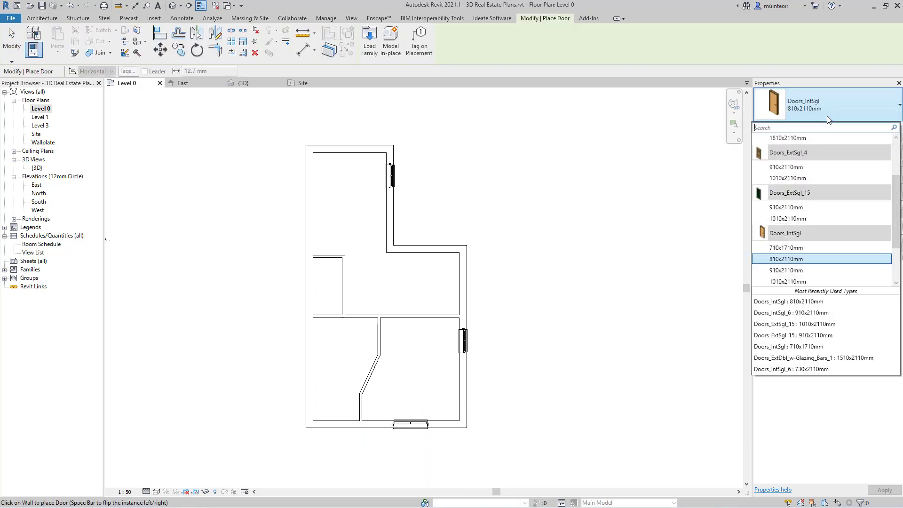
scroll(803, 195, up, 3)
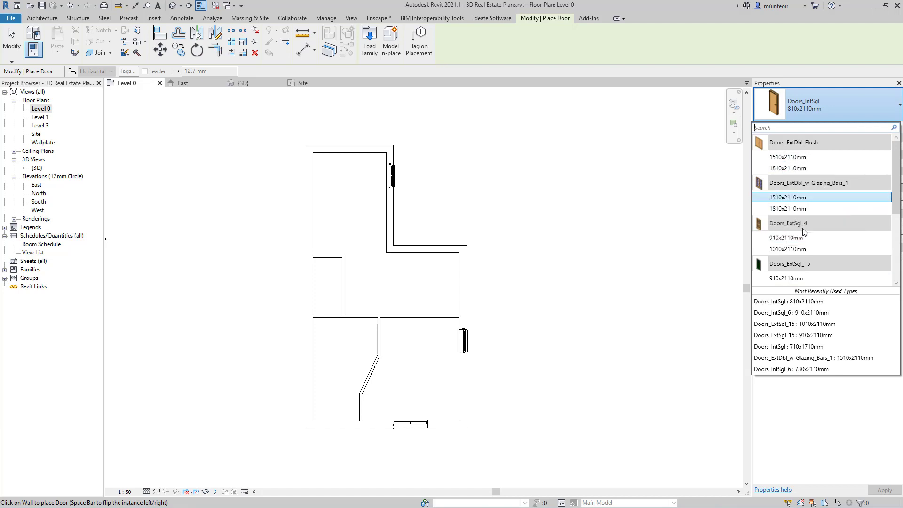
click(786, 249)
scroll(342, 427, up, 2)
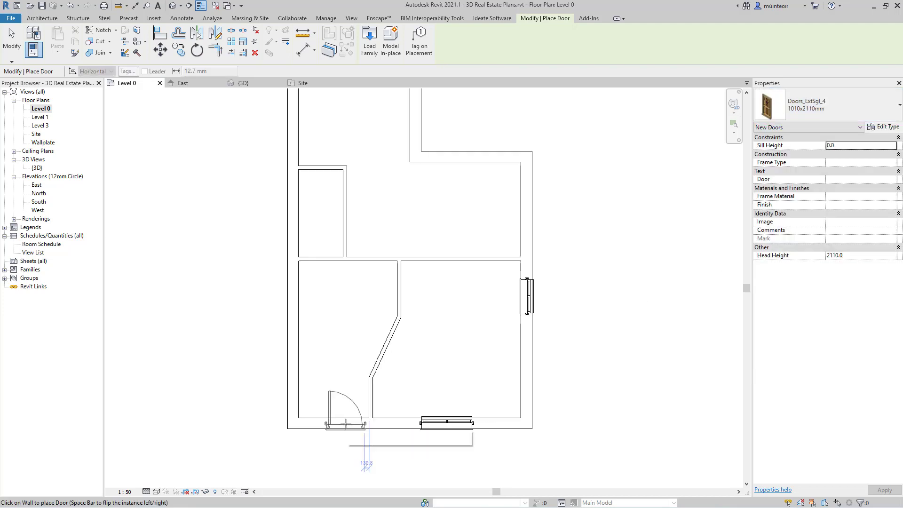
scroll(353, 405, down, 2)
click(783, 117)
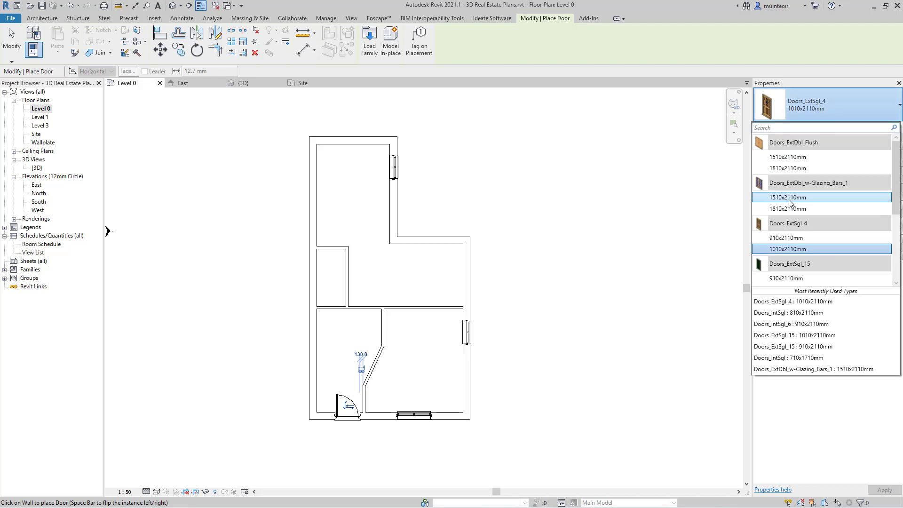
click(789, 199)
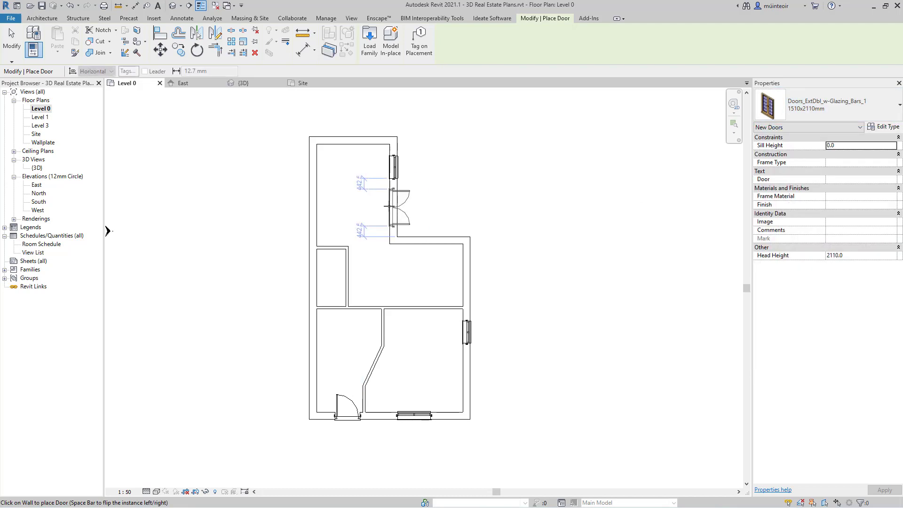
click(389, 206)
click(42, 18)
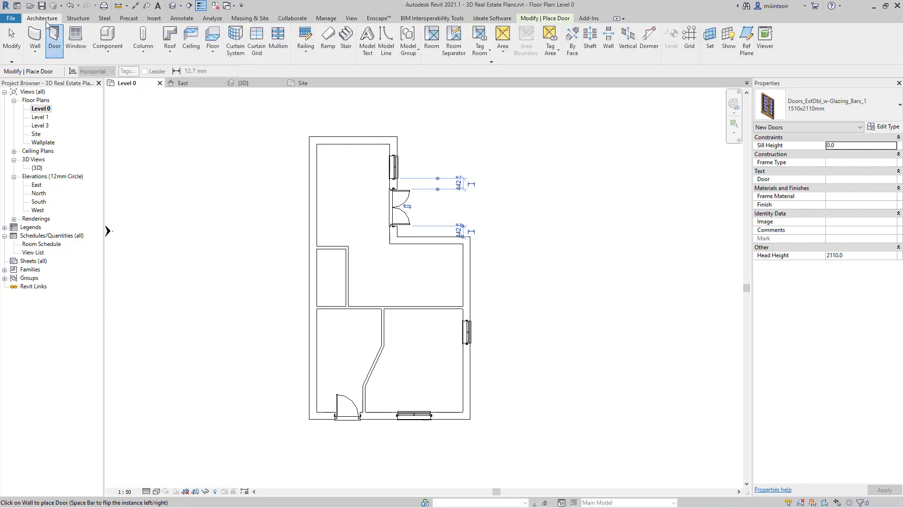
Place Doors_IntSgl 810x2110mm doors above the lower-left room and in the lower-right room's short wall.
click(790, 107)
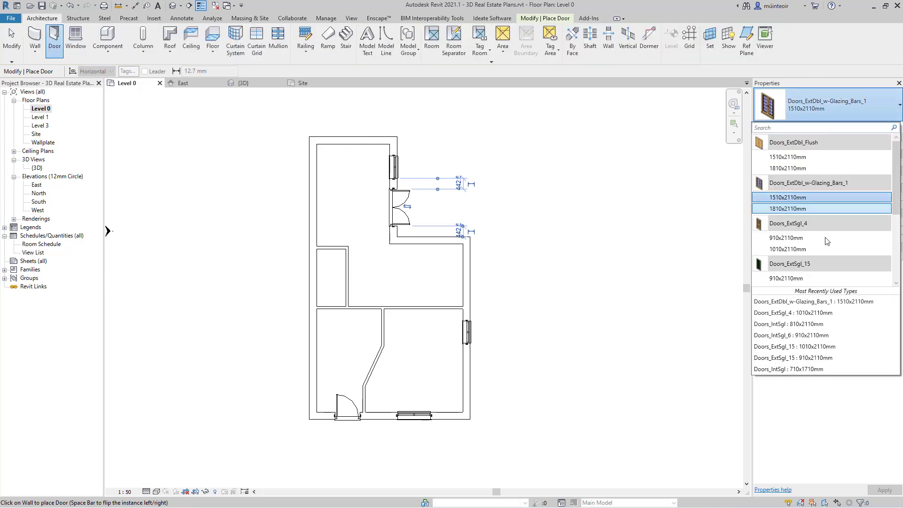
scroll(828, 198, down, 3)
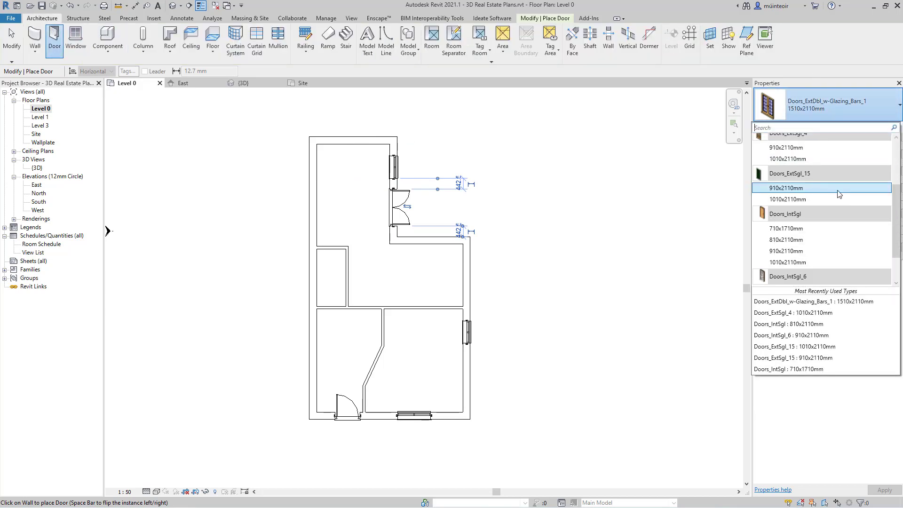
click(789, 241)
scroll(357, 380, up, 3)
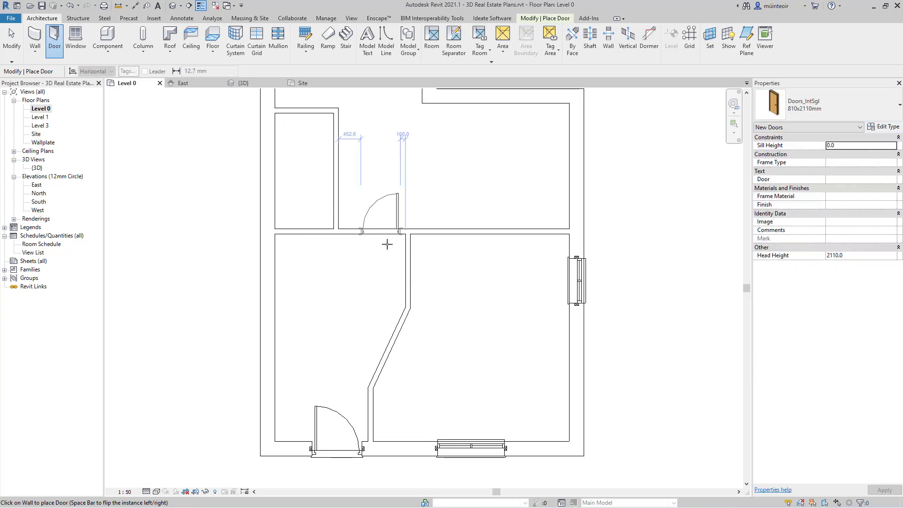
click(382, 228)
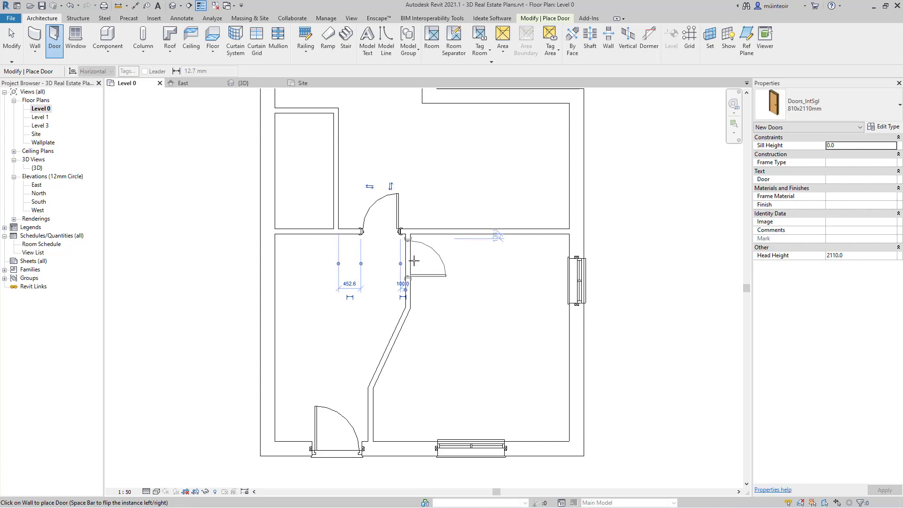
click(414, 260)
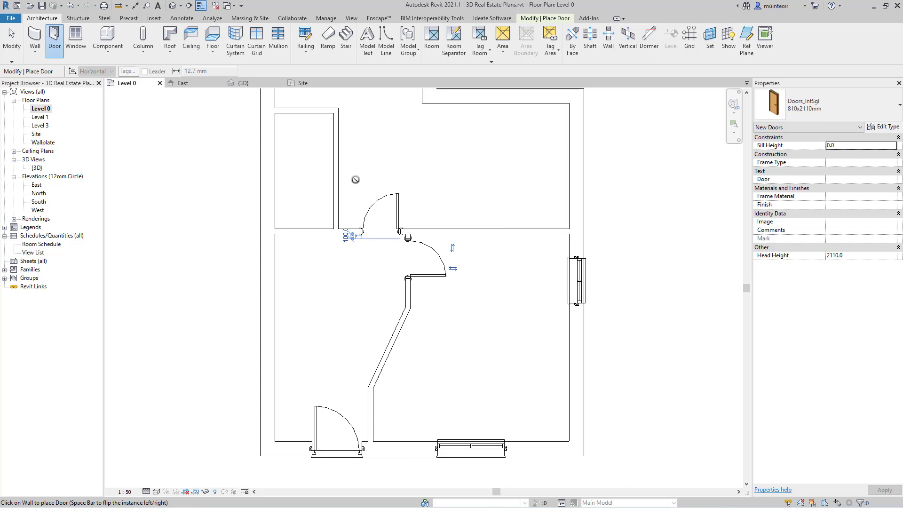
scroll(316, 203, down, 1)
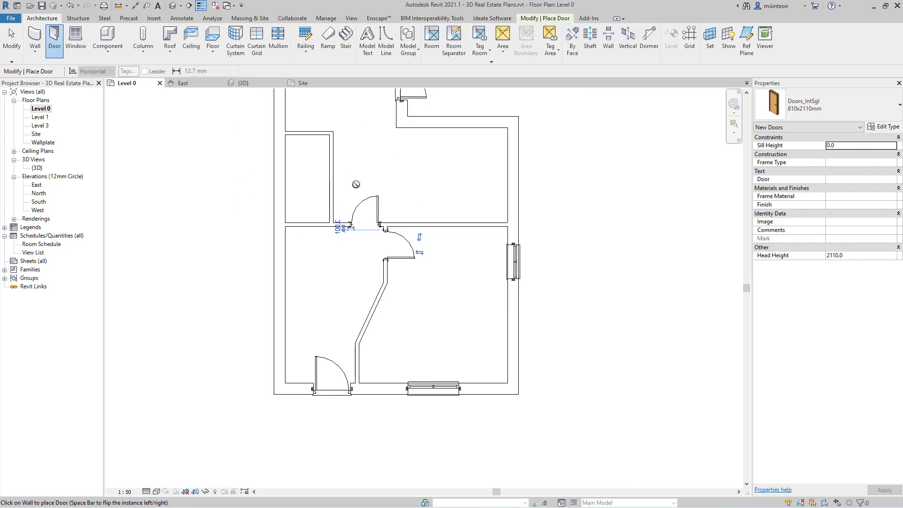
scroll(411, 208, down, 1)
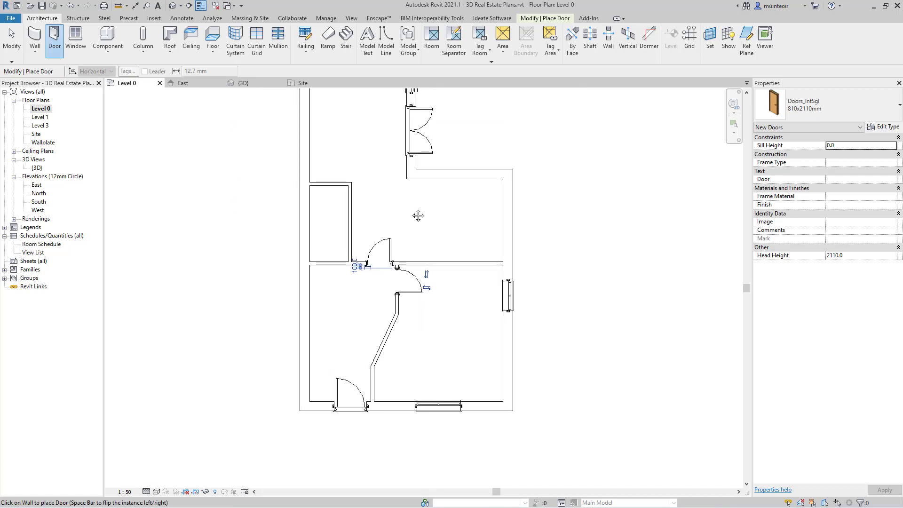
scroll(325, 183, up, 1)
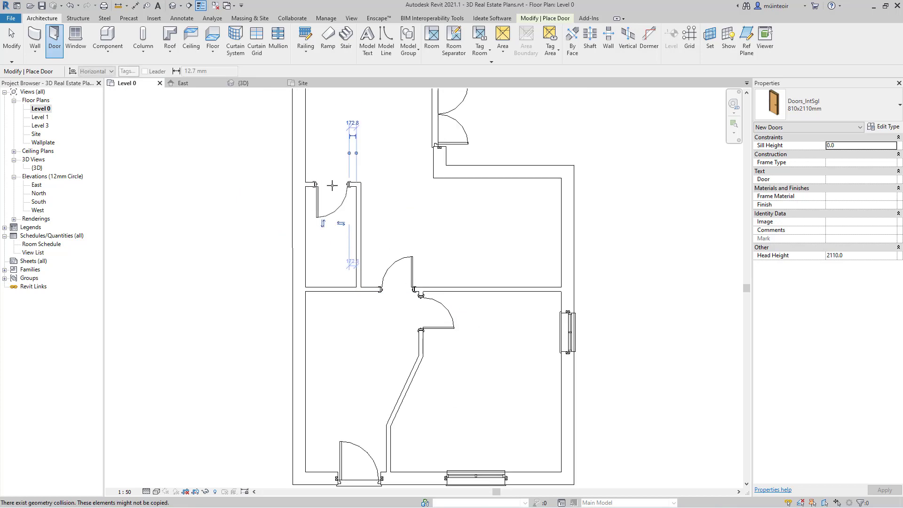
scroll(331, 188, down, 3)
key(Escape)
key(Escape)
middle_drag(468, 193, 489, 157)
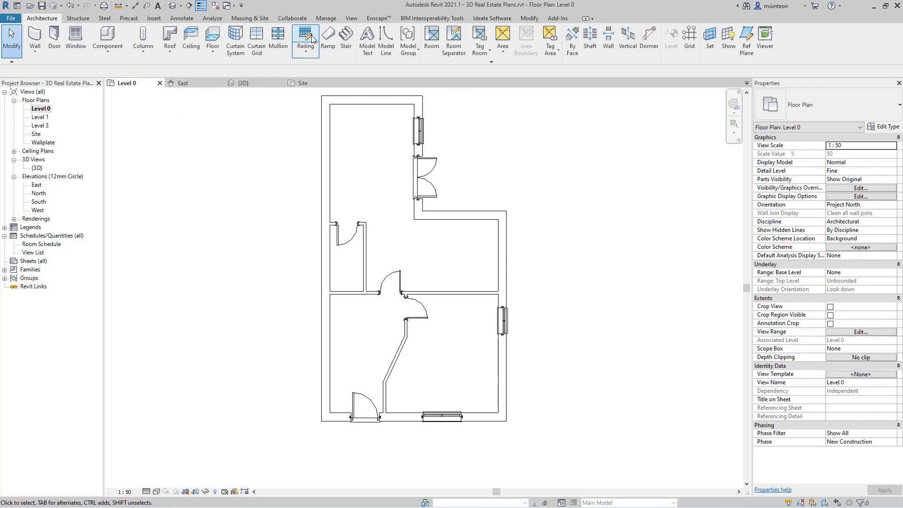
Sketch a straight 15-riser stair run in the hallway and finish the stair.
click(345, 37)
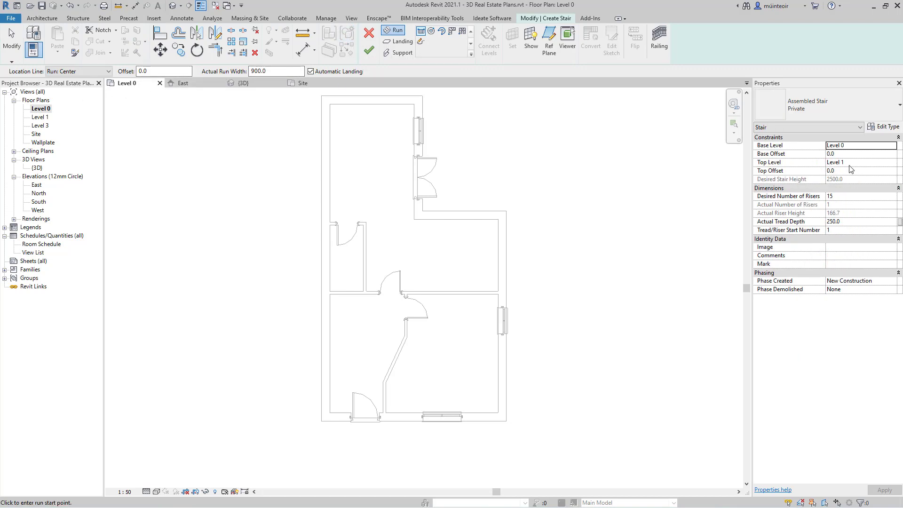
click(363, 344)
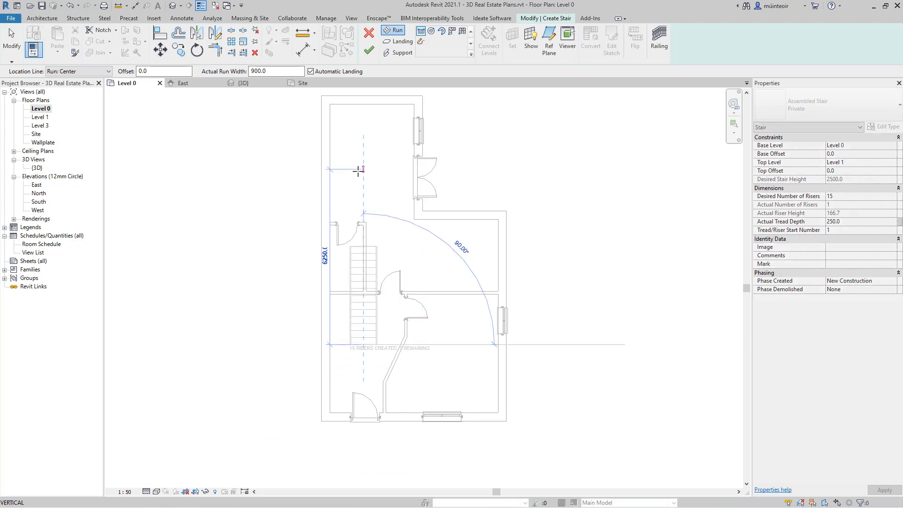
click(362, 169)
click(369, 50)
Move the stair so it sits against the hallway's left wall.
click(365, 338)
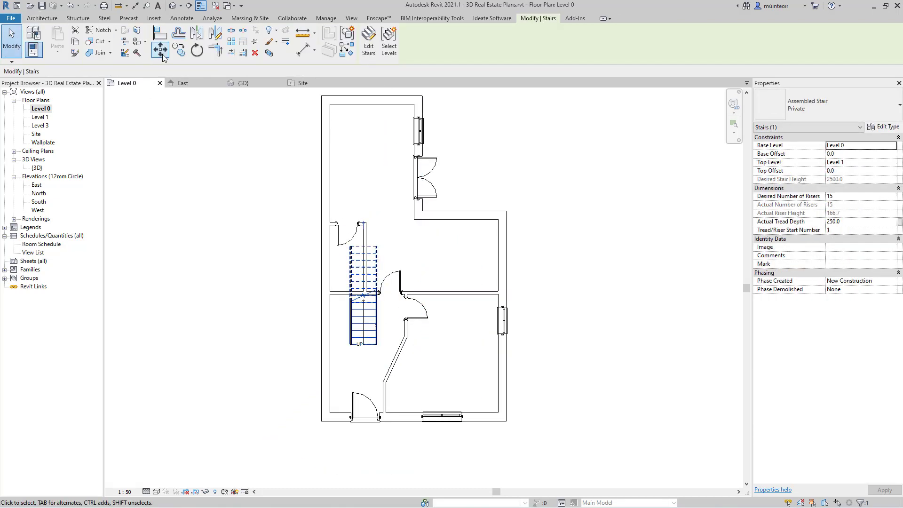
click(161, 49)
scroll(348, 339, up, 5)
click(350, 344)
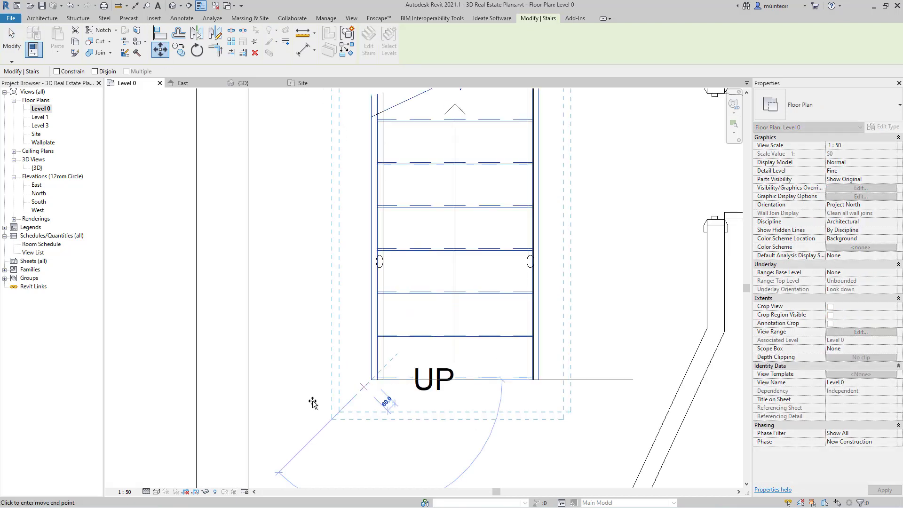
click(247, 420)
scroll(283, 358, down, 5)
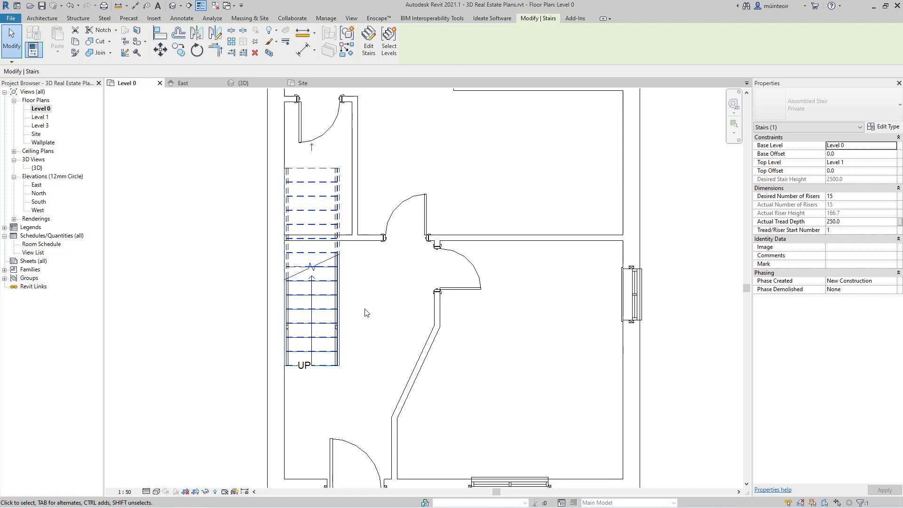
click(460, 154)
scroll(480, 179, down, 2)
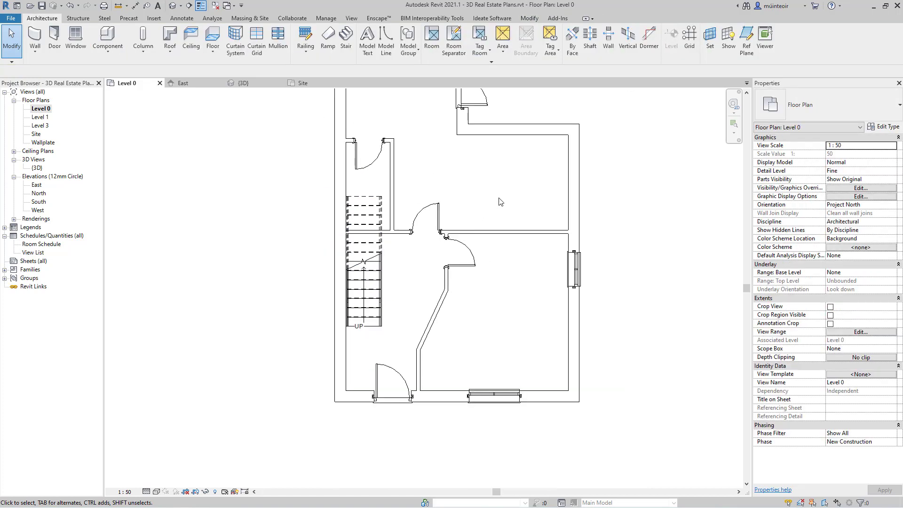
scroll(489, 249, down, 2)
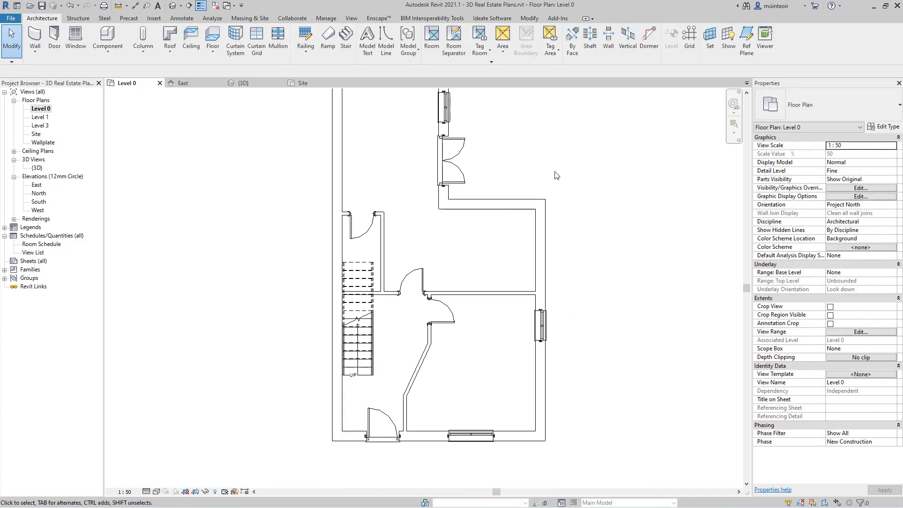
Start a new floor of type 22mm Carpet and review its layer build-up.
scroll(555, 200, down, 1)
middle_drag(555, 200, 528, 205)
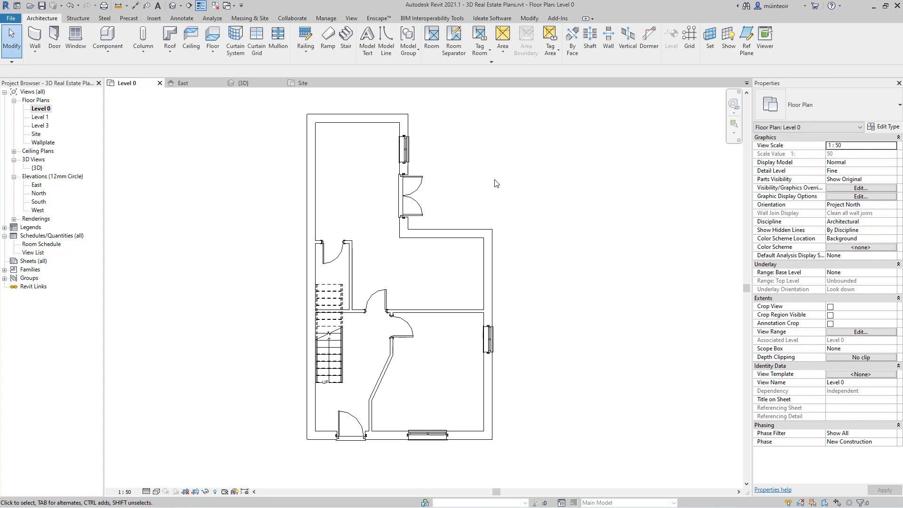
click(216, 50)
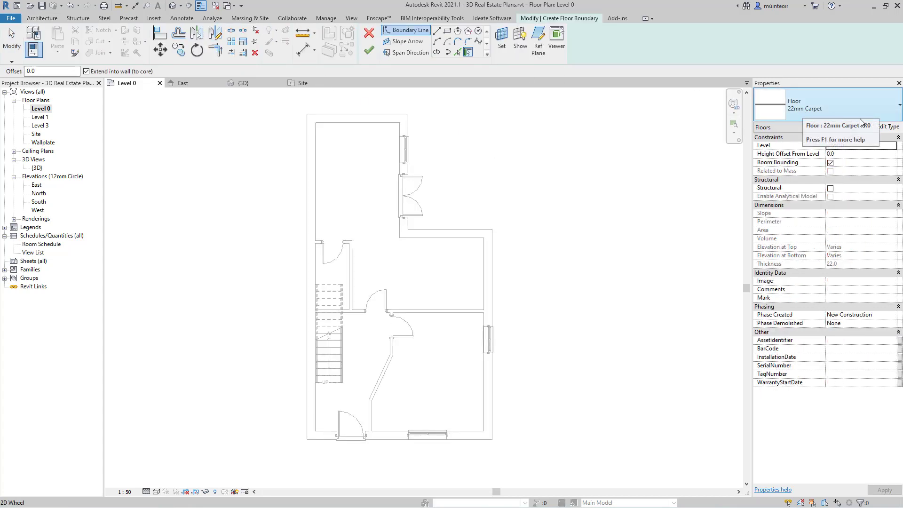
click(890, 130)
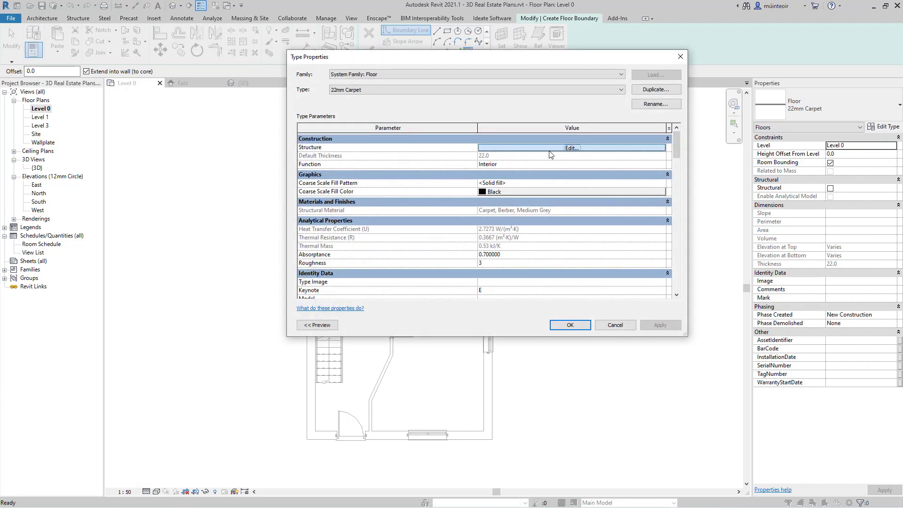
click(570, 148)
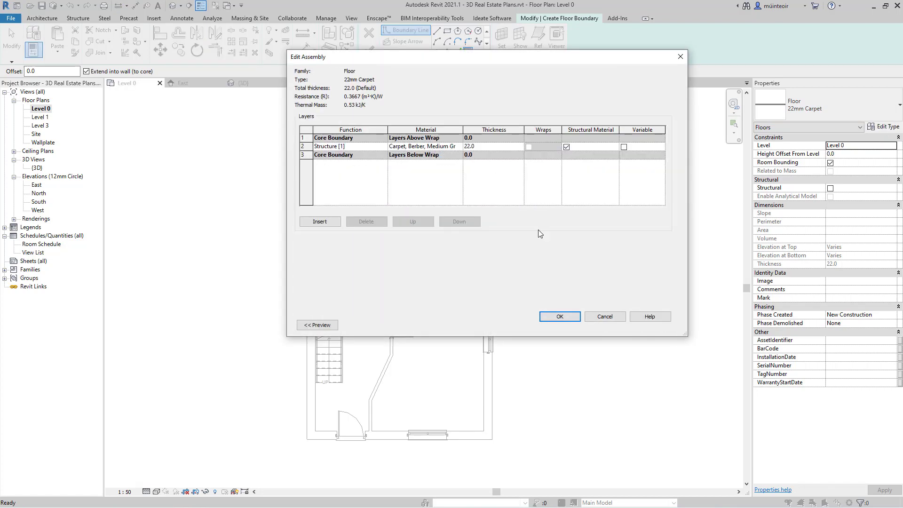
click(569, 315)
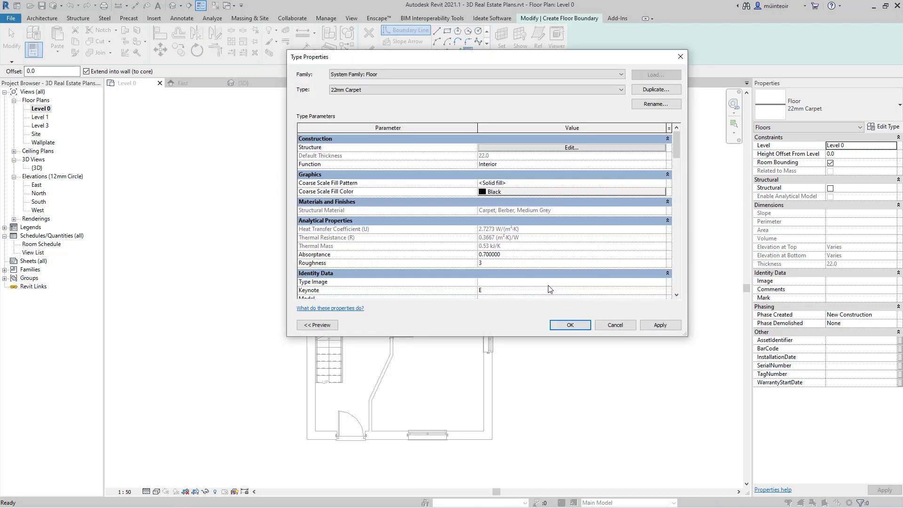
Begin the floor boundary lines from the bottom inner corner along the diagonal wall.
click(569, 325)
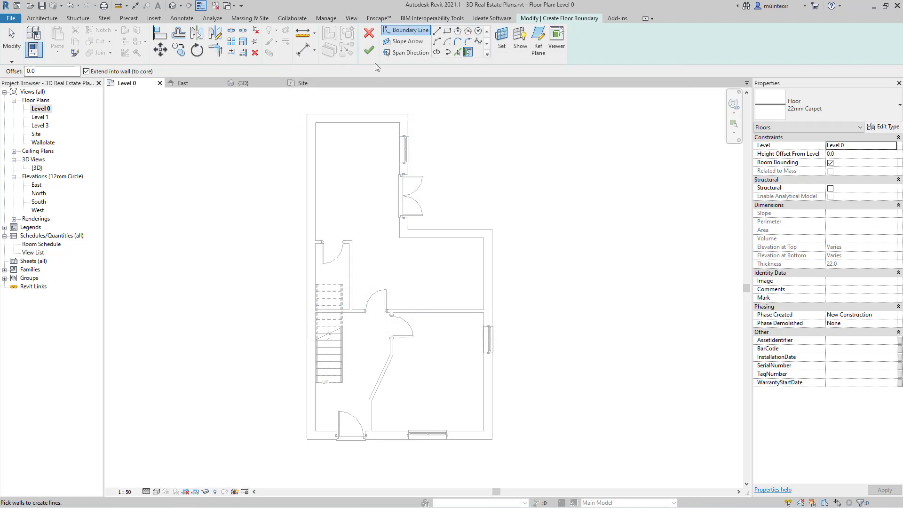
click(437, 31)
scroll(379, 437, up, 5)
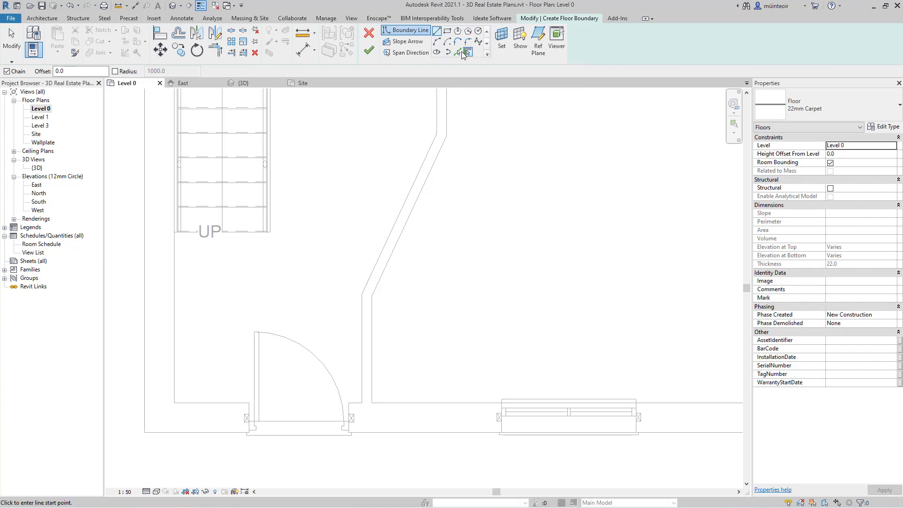
click(371, 404)
click(372, 288)
click(446, 136)
Close the boundary along the top, right and bottom walls and finish the 22mm Carpet floor.
middle_drag(448, 182, 357, 423)
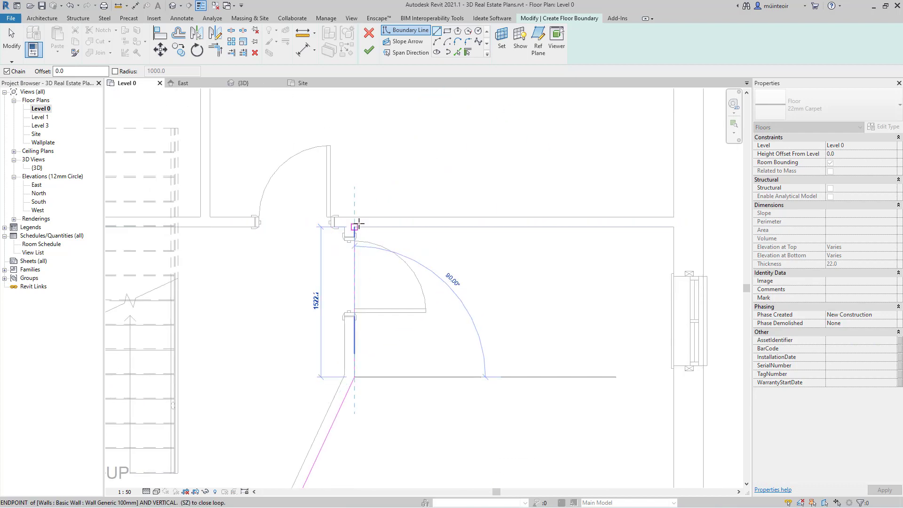
click(360, 225)
click(672, 227)
scroll(654, 230, down, 3)
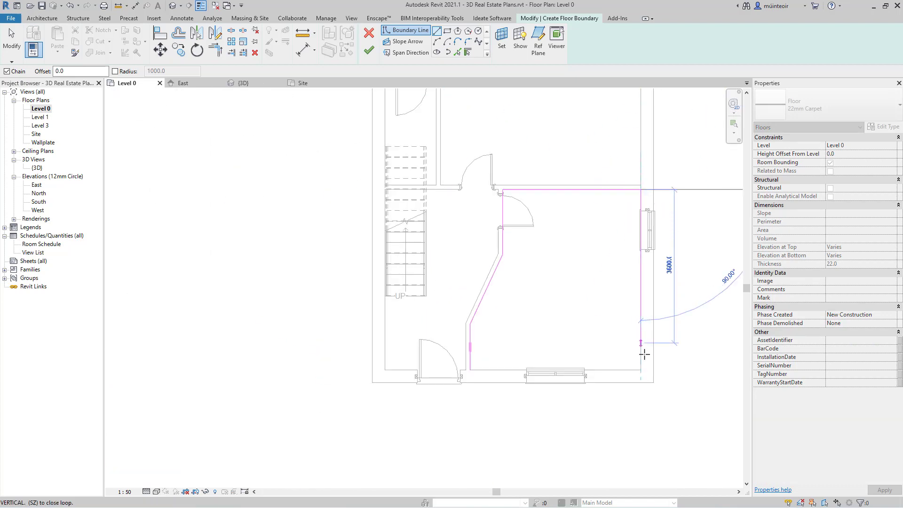
click(641, 370)
click(471, 370)
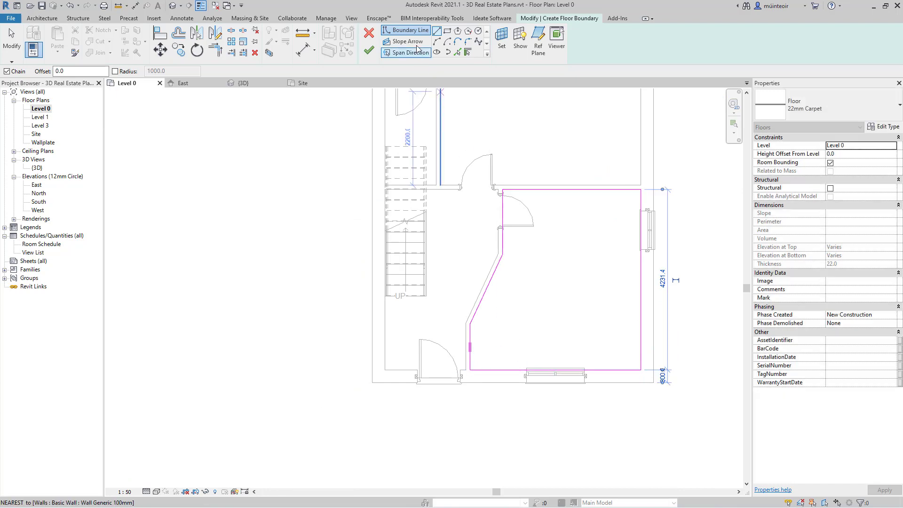
click(368, 50)
Sketch a rectangular 22mm Carpet floor in the small room at the top of the stairs.
middle_drag(576, 127, 548, 207)
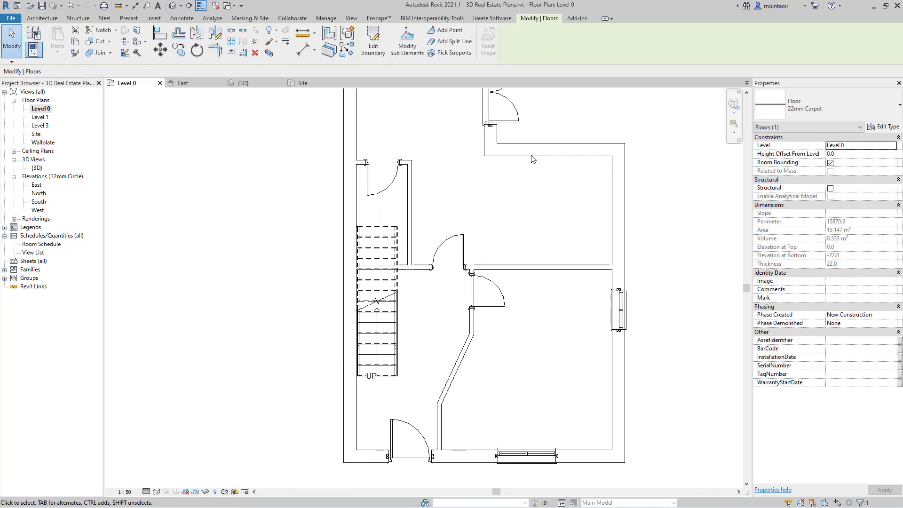
click(373, 42)
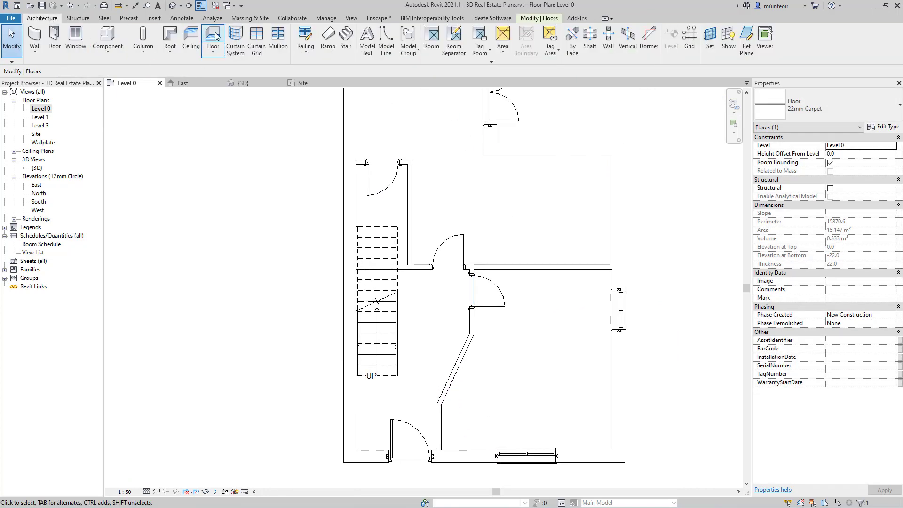
click(828, 107)
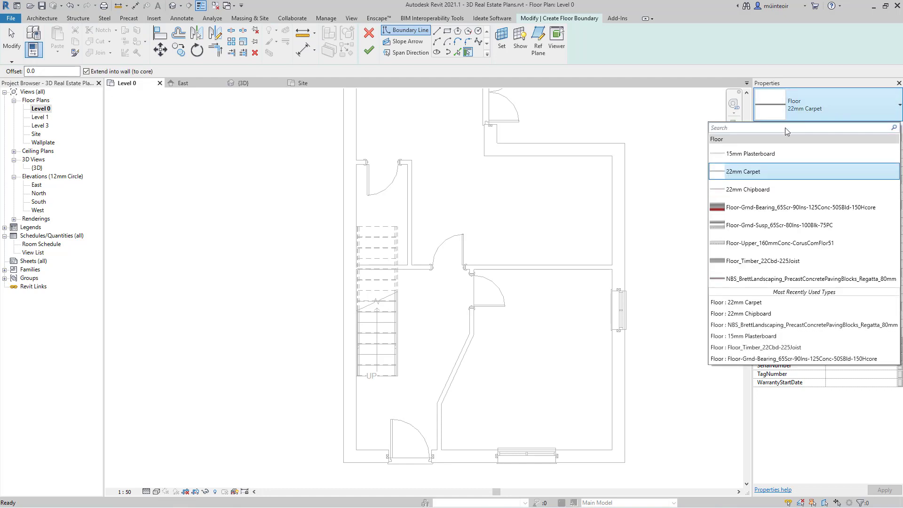
click(772, 174)
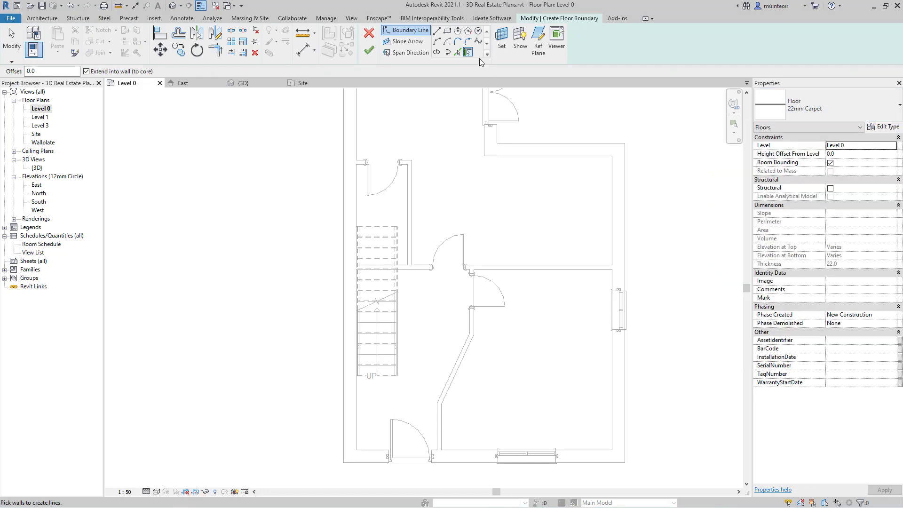
click(448, 32)
scroll(362, 178, up, 3)
click(351, 149)
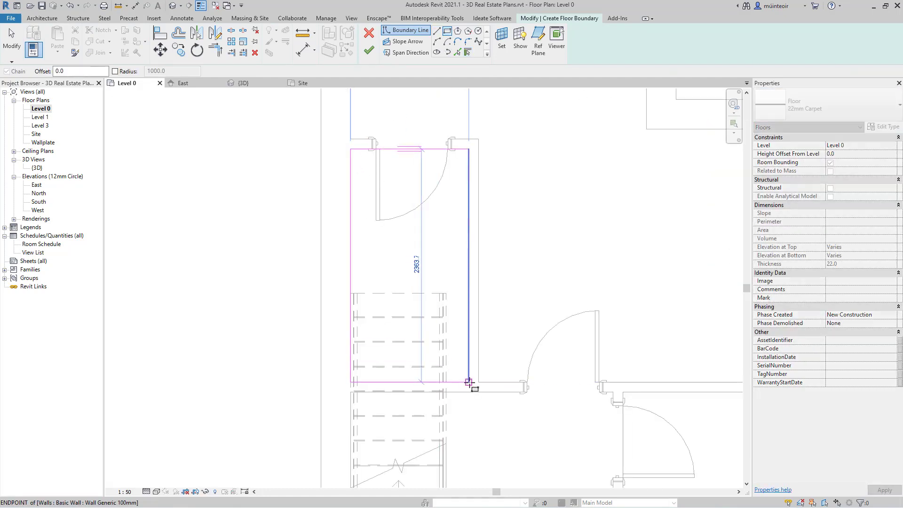
click(469, 382)
scroll(456, 247, down, 3)
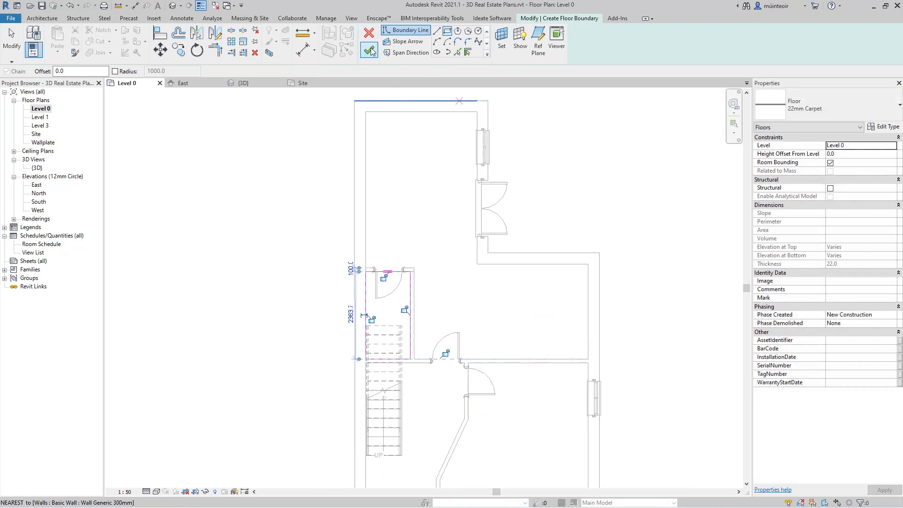
click(370, 50)
Trace a line-boundary 22mm Carpet floor spanning the upper room and hallway, and finish it.
click(42, 17)
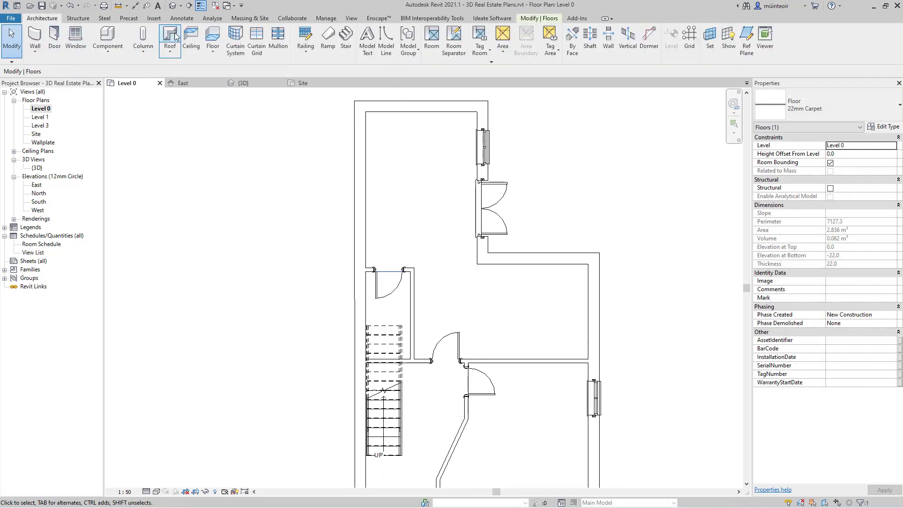
click(213, 35)
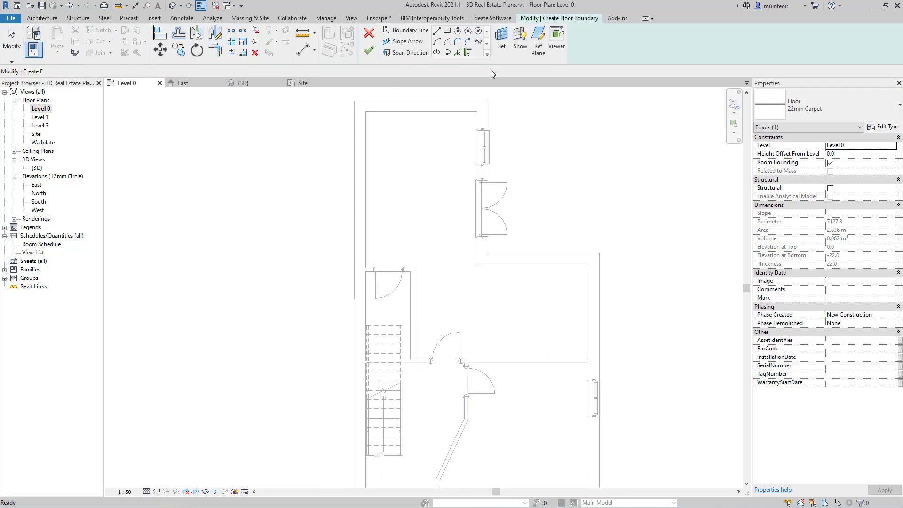
click(437, 32)
click(366, 112)
click(477, 112)
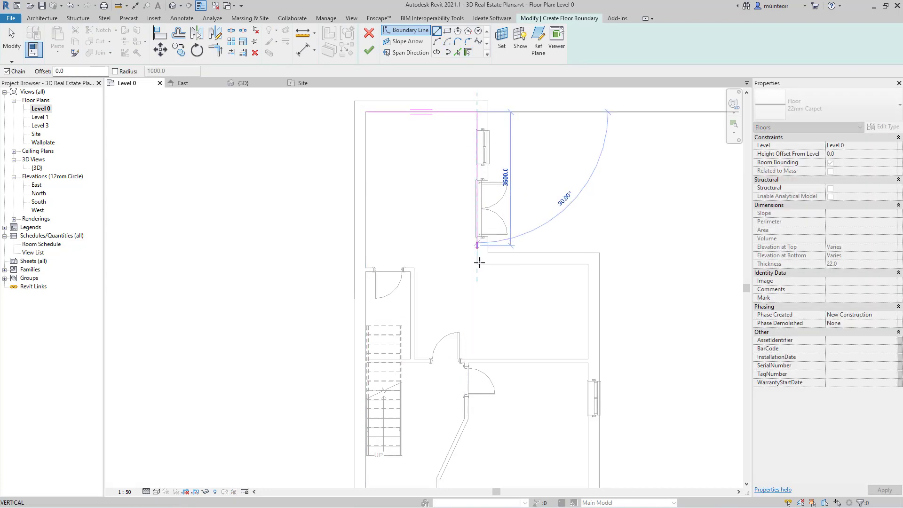
click(476, 264)
click(588, 264)
click(588, 359)
click(414, 359)
click(414, 268)
click(366, 268)
click(366, 112)
click(368, 50)
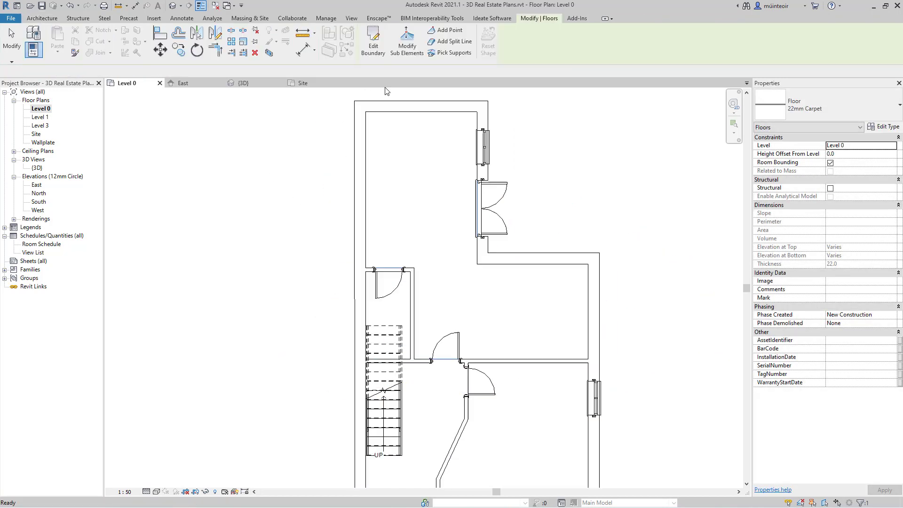
Trace the hall boundary, including the diagonal wall, into a 9.806 m² 22mm Carpet floor.
click(42, 18)
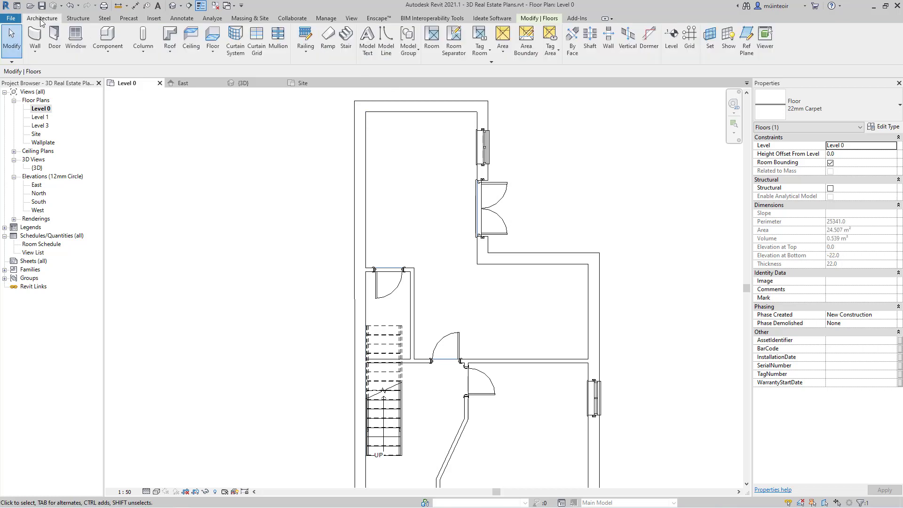
click(213, 37)
scroll(362, 188, down, 2)
scroll(406, 288, up, 4)
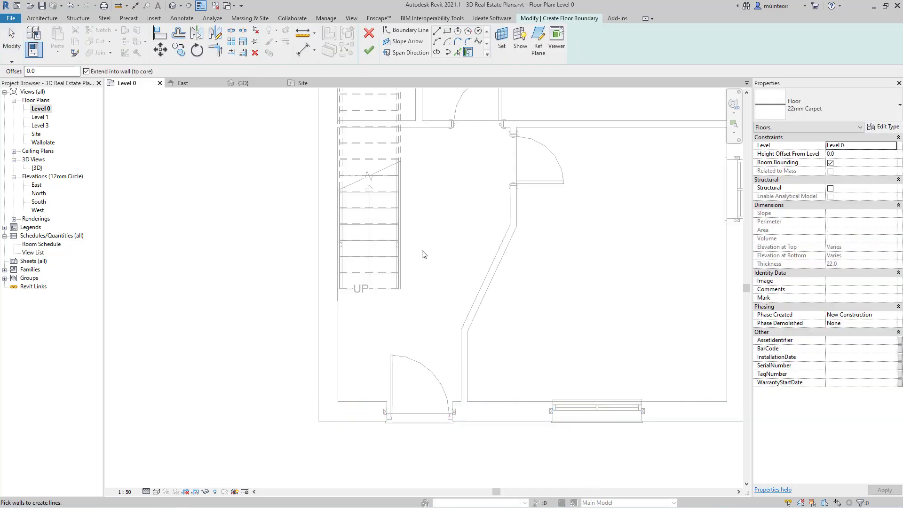
click(436, 30)
click(338, 401)
click(463, 402)
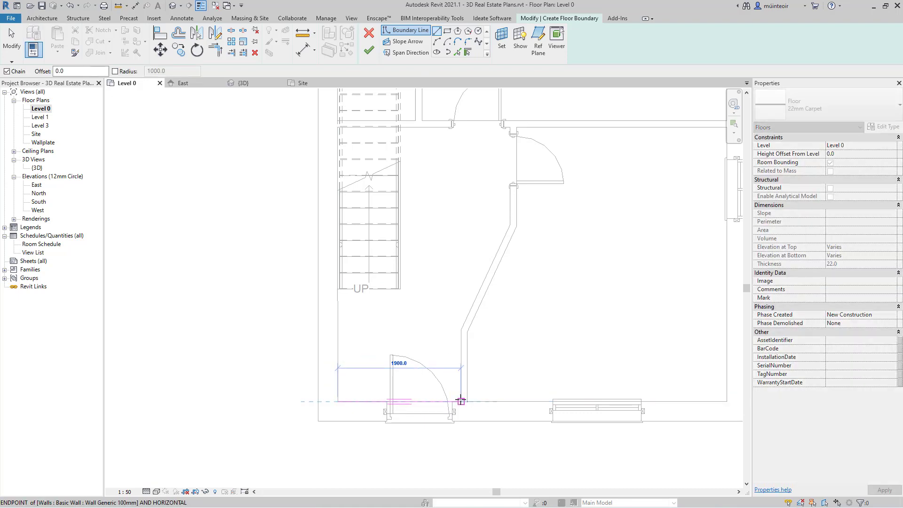
click(461, 331)
click(510, 225)
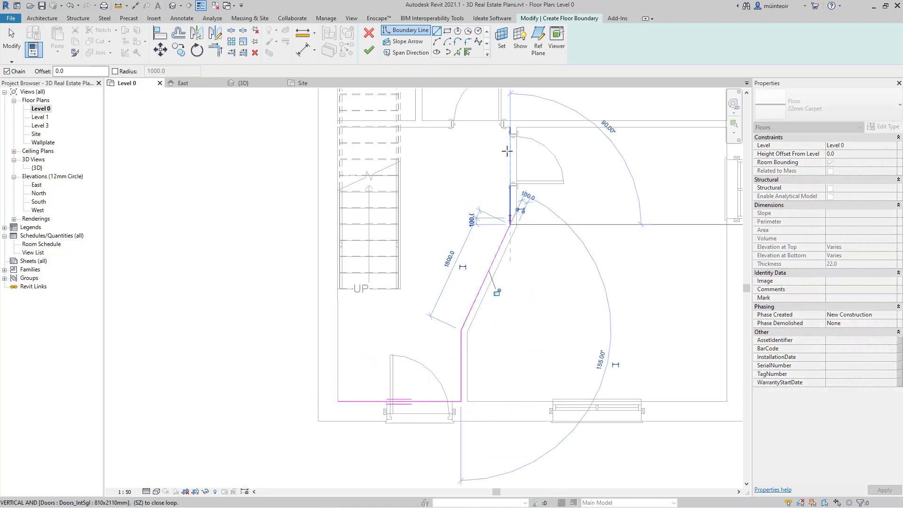
click(512, 126)
scroll(339, 123, up, 3)
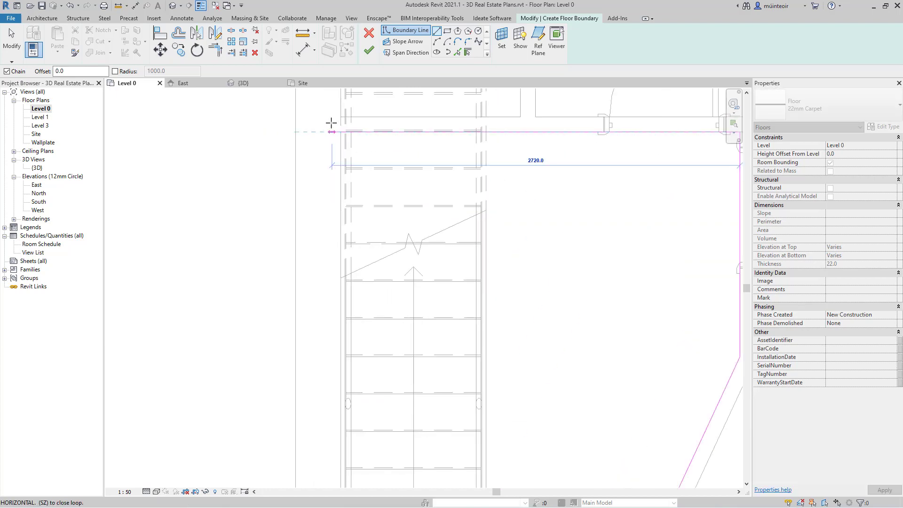
click(338, 131)
scroll(319, 141, down, 4)
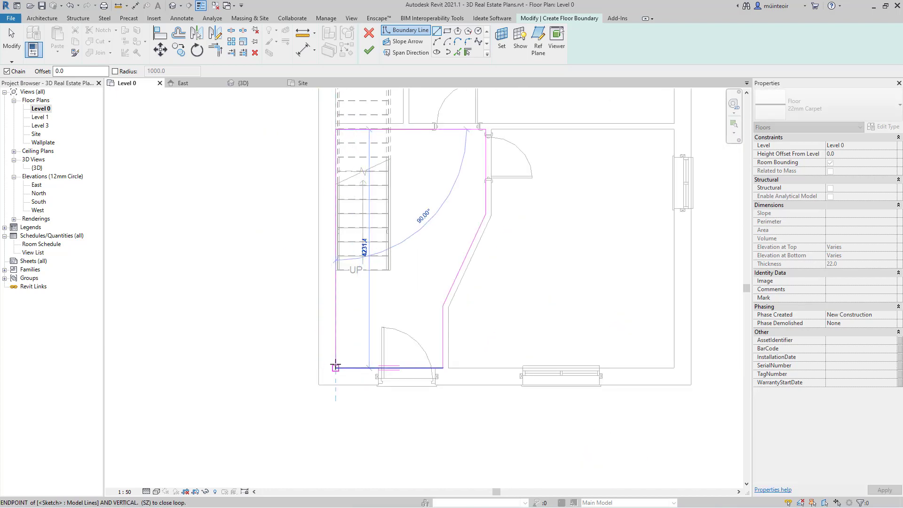
click(368, 50)
scroll(470, 236, down, 3)
scroll(620, 177, down, 3)
scroll(616, 174, up, 1)
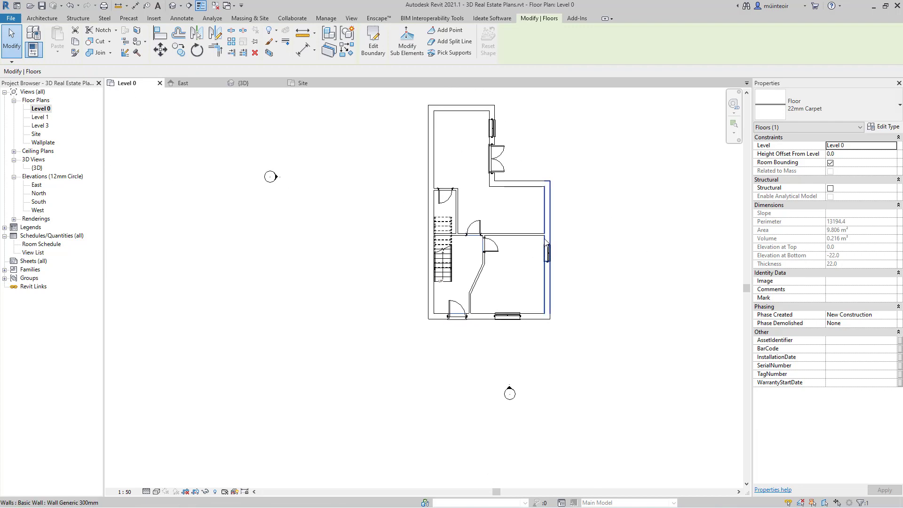
Select the hall floor and duplicate its 22mm Carpet type as 22mm Wooden Floor.
key(Tab)
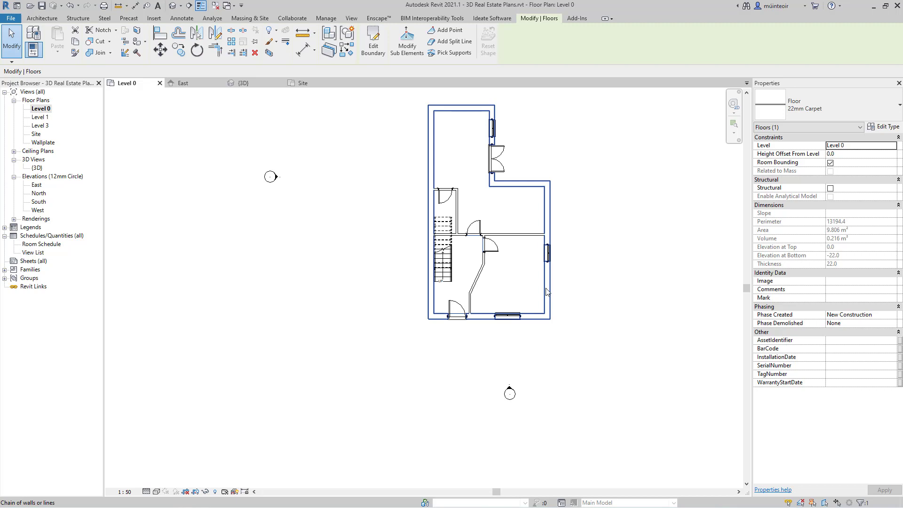
key(Escape)
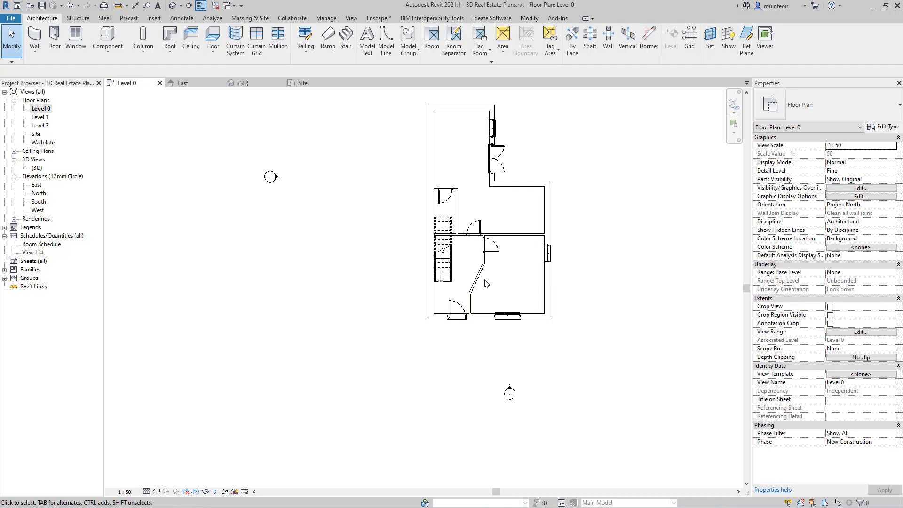
click(441, 316)
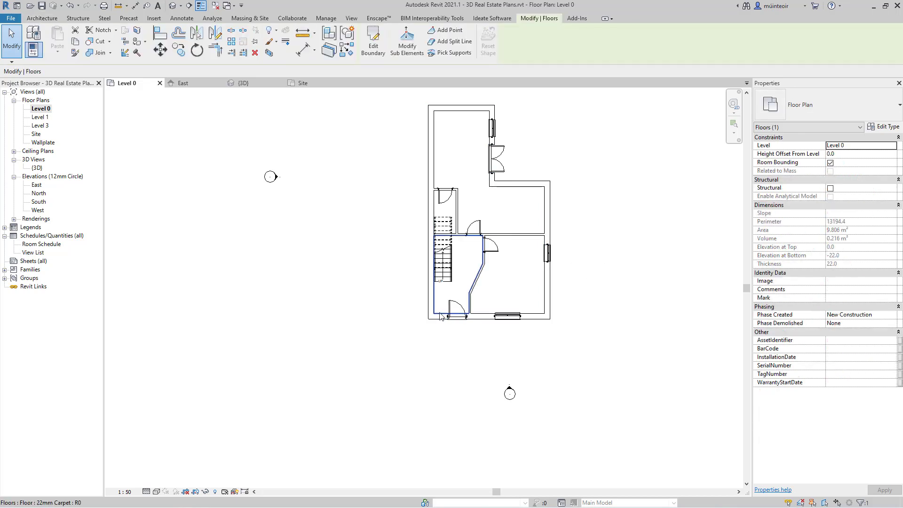
click(884, 127)
click(663, 90)
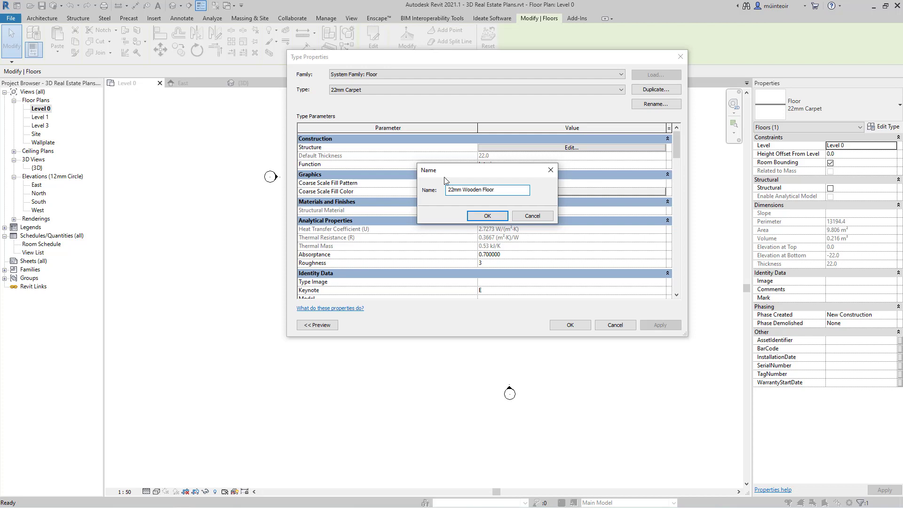
For the new type's structure layer, add a wood material from the AEC Materials library.
click(487, 216)
click(489, 148)
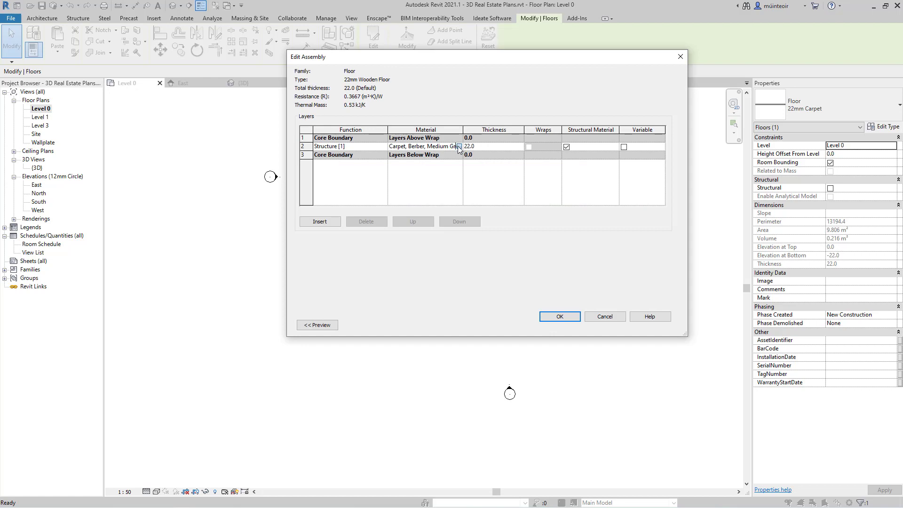
click(459, 146)
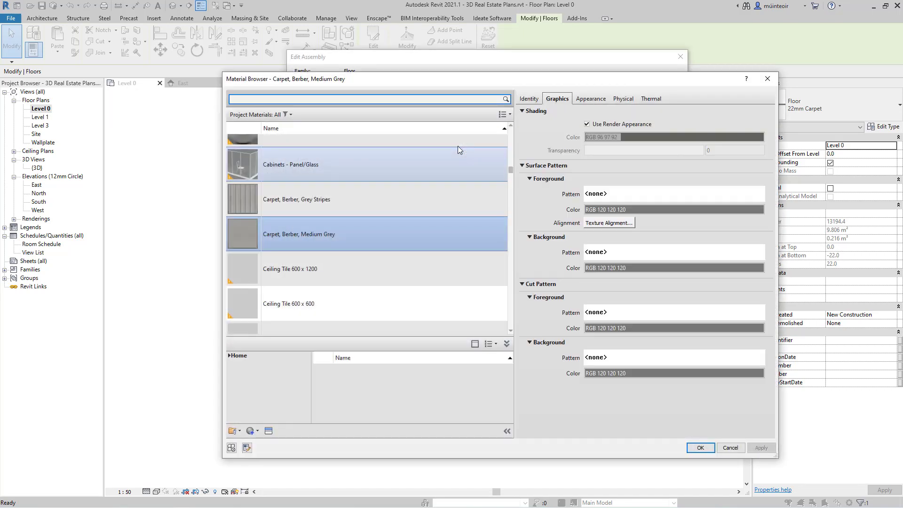
click(230, 357)
click(234, 372)
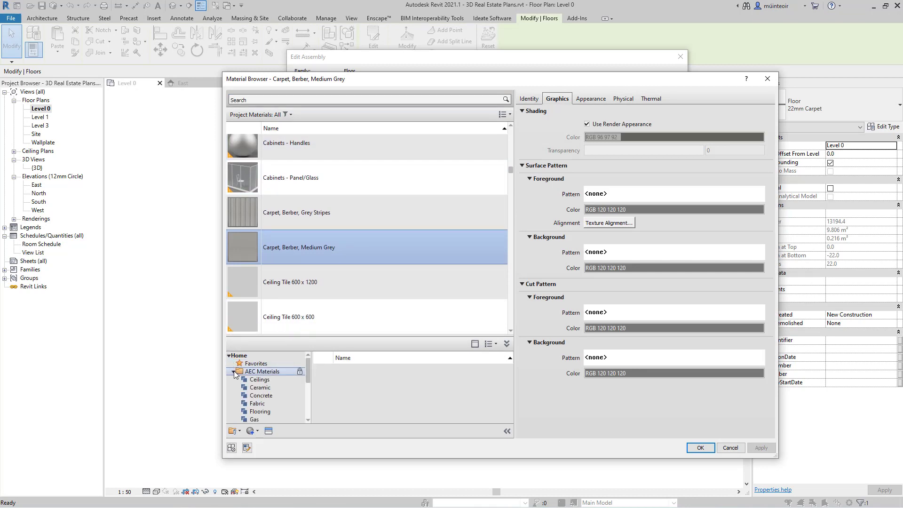
scroll(258, 414, down, 4)
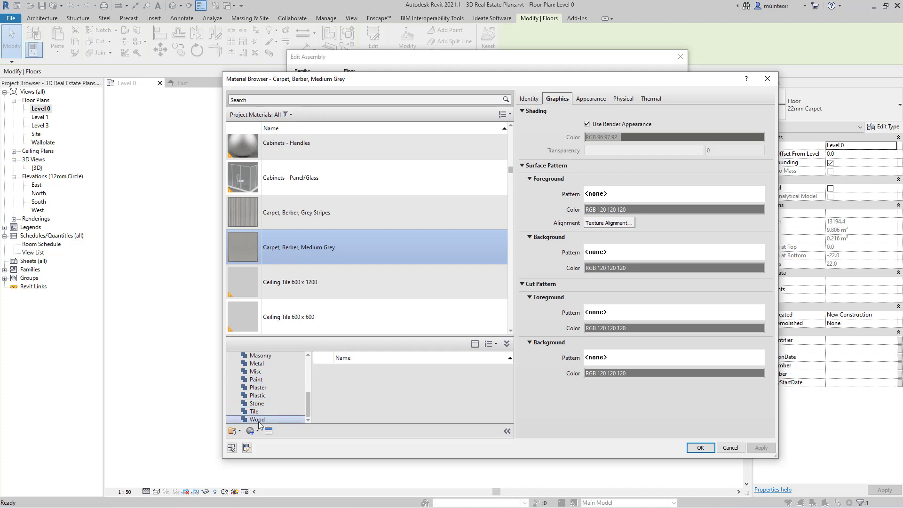
click(258, 421)
scroll(371, 398, down, 4)
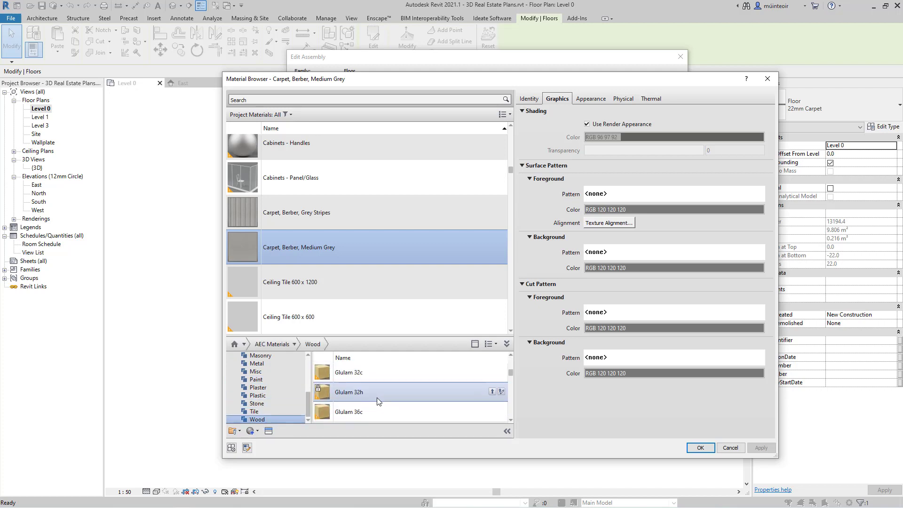
scroll(379, 402, down, 5)
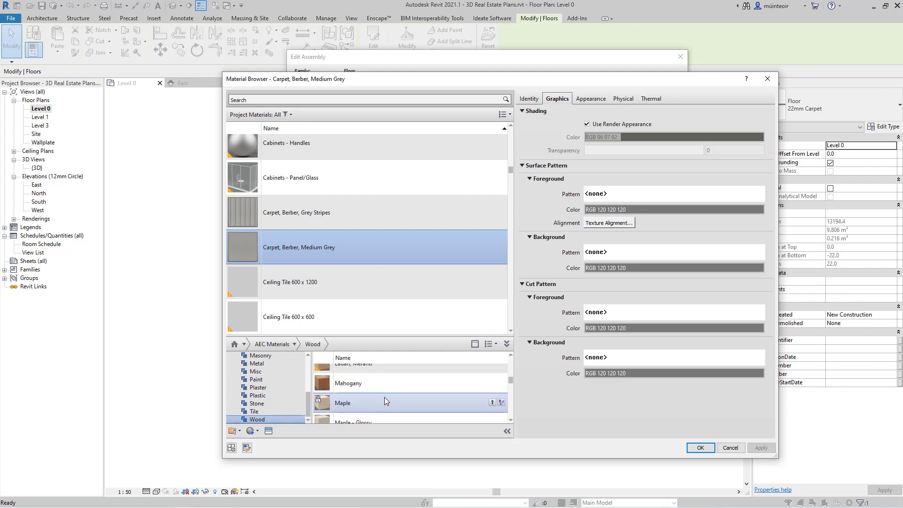
scroll(385, 401, down, 5)
scroll(358, 407, up, 3)
scroll(358, 408, down, 2)
scroll(363, 399, down, 8)
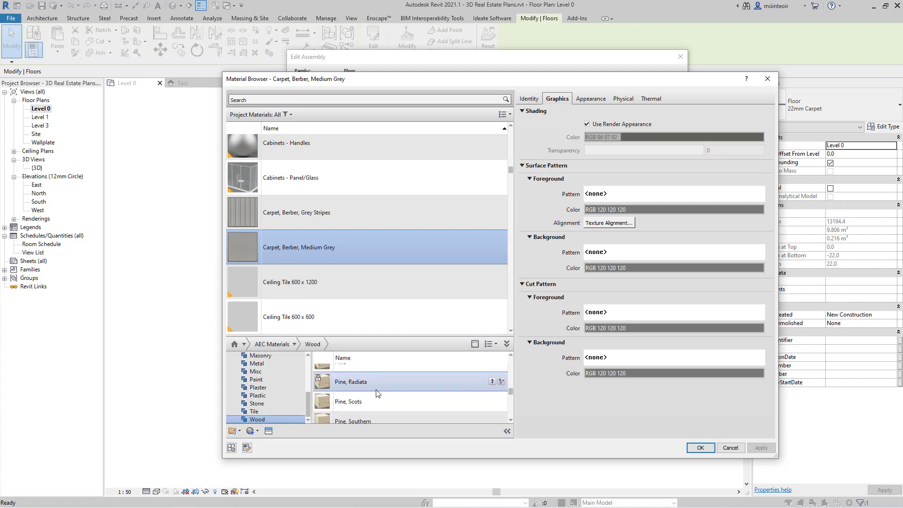
scroll(376, 389, down, 5)
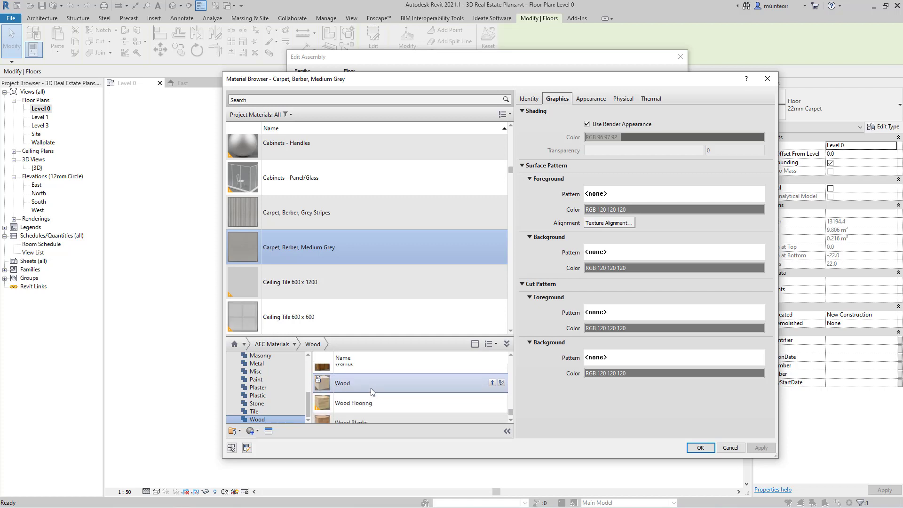
scroll(368, 388, down, 1)
click(353, 394)
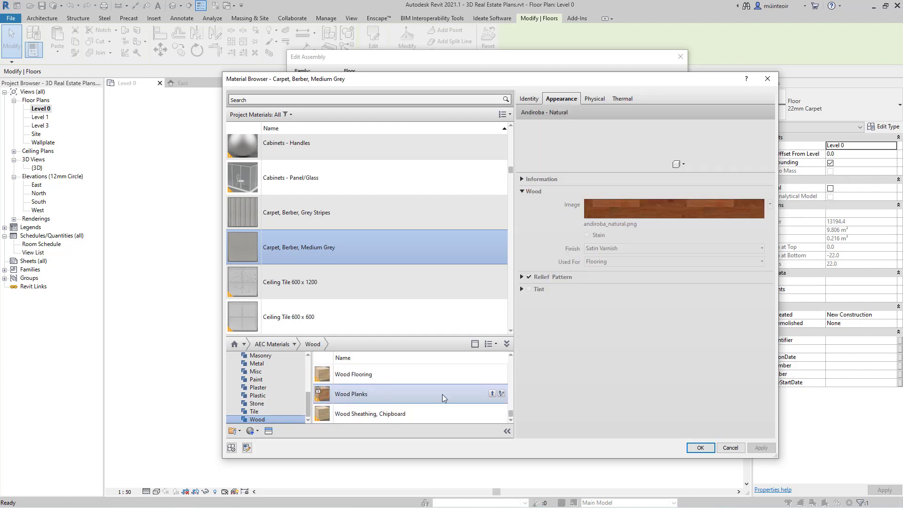
click(492, 394)
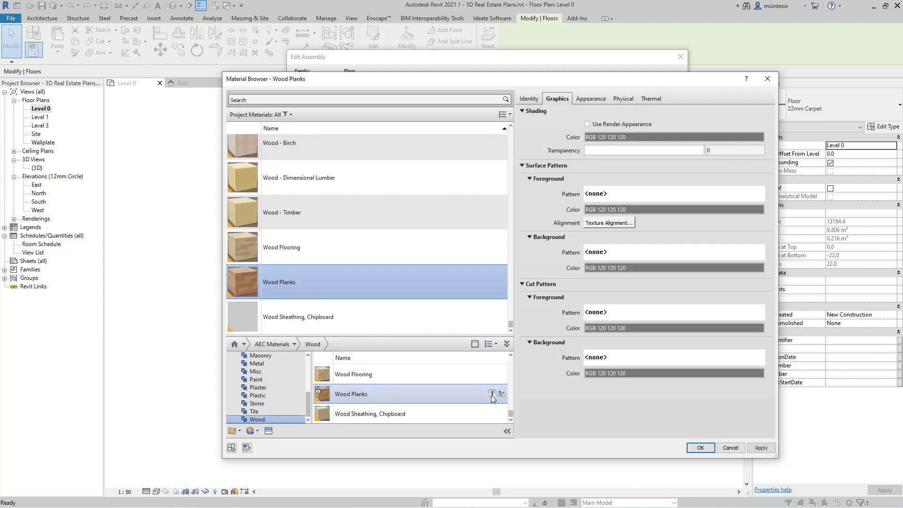
Make Wood Flooring's shading use its render appearance and replace the appearance with Wood Flooring.
click(600, 124)
click(591, 99)
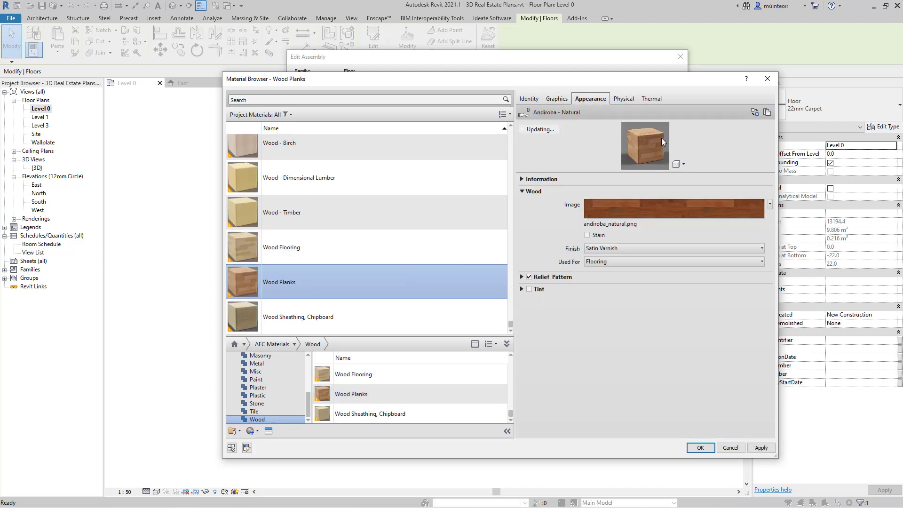
mouse_move(392, 398)
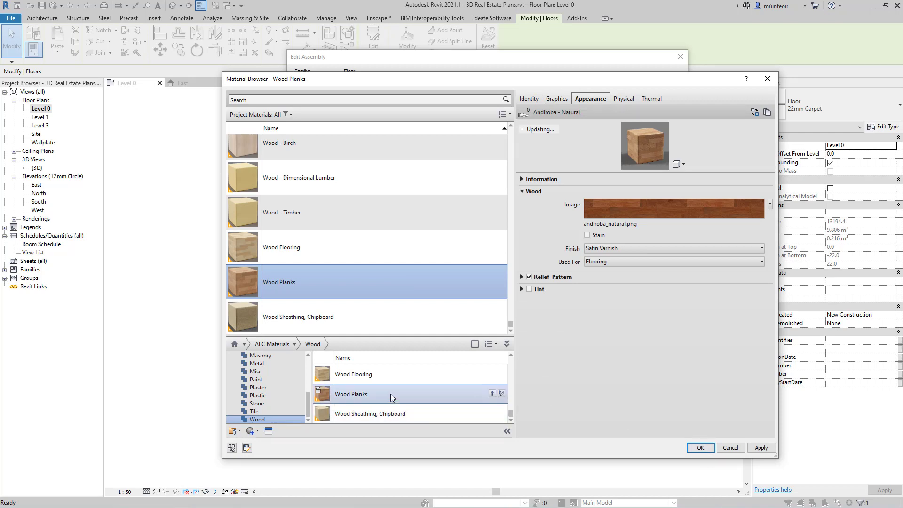
click(375, 415)
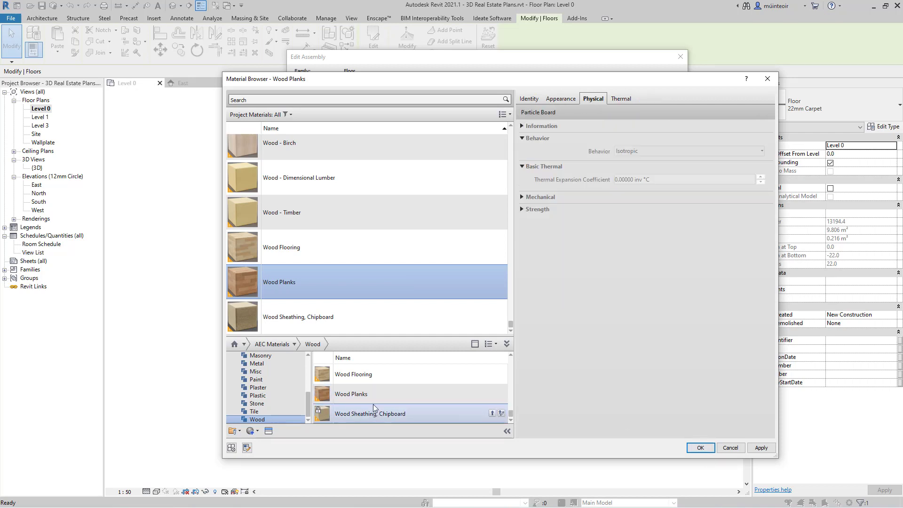
click(500, 380)
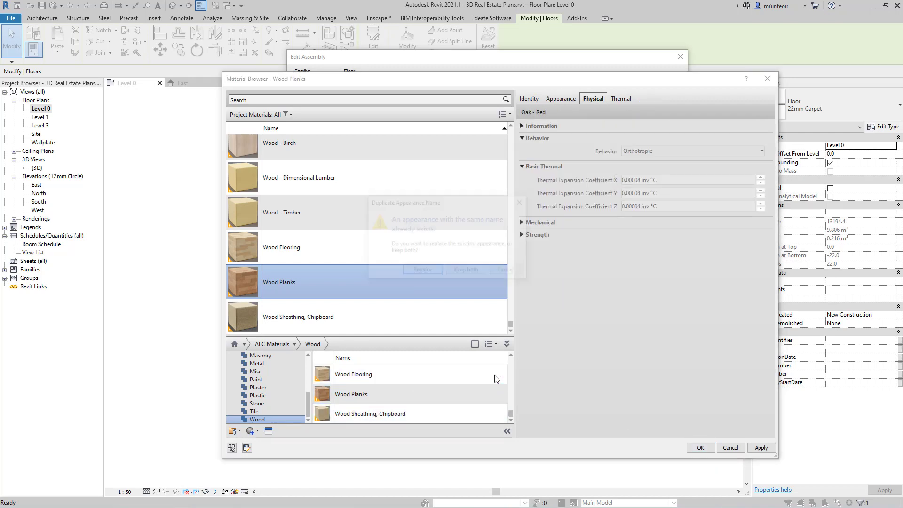
click(437, 273)
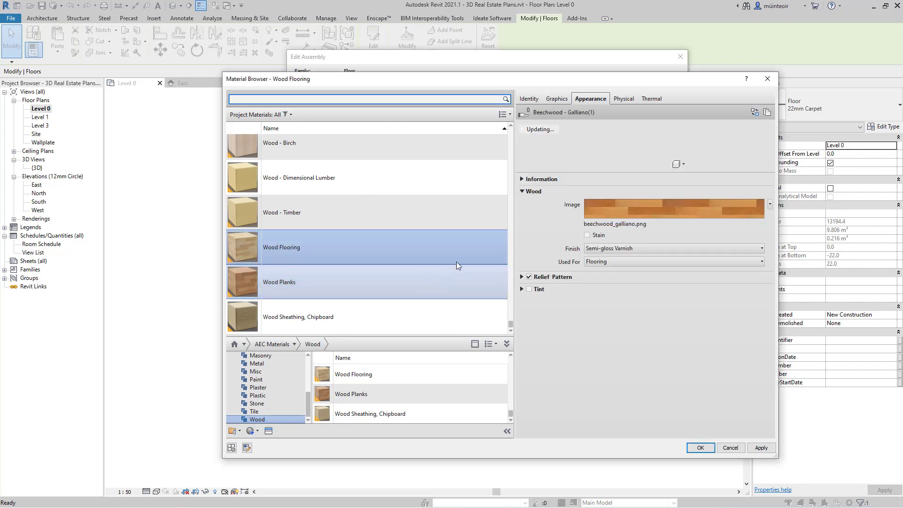
click(556, 99)
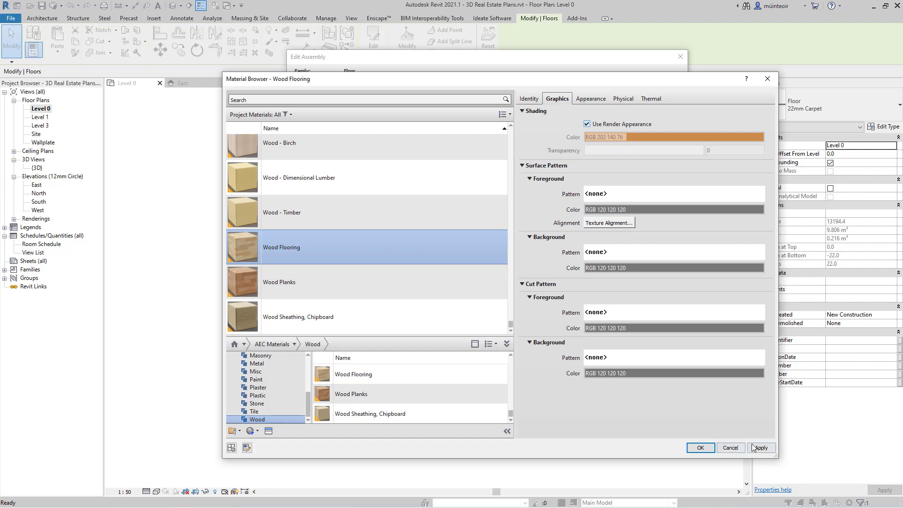
Accept Wood Flooring for the layer and close the assembly and Type Properties dialogs.
click(699, 448)
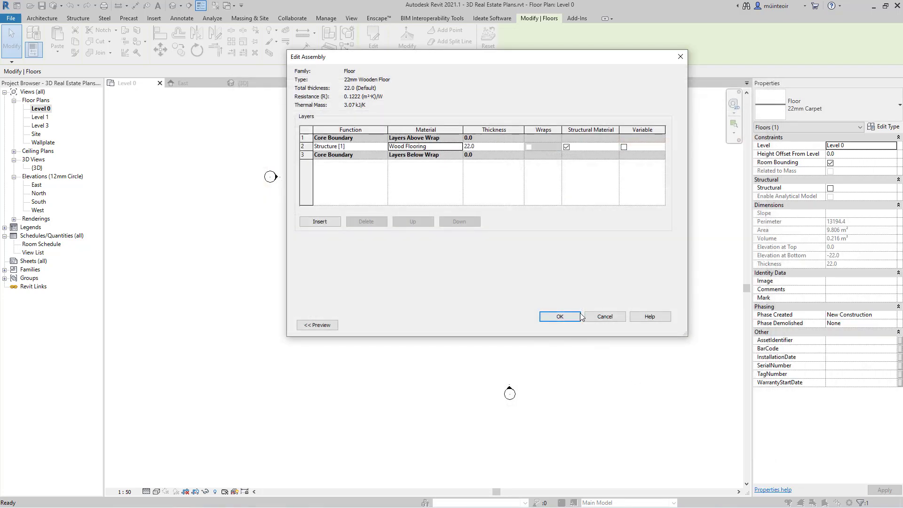
click(560, 316)
click(575, 323)
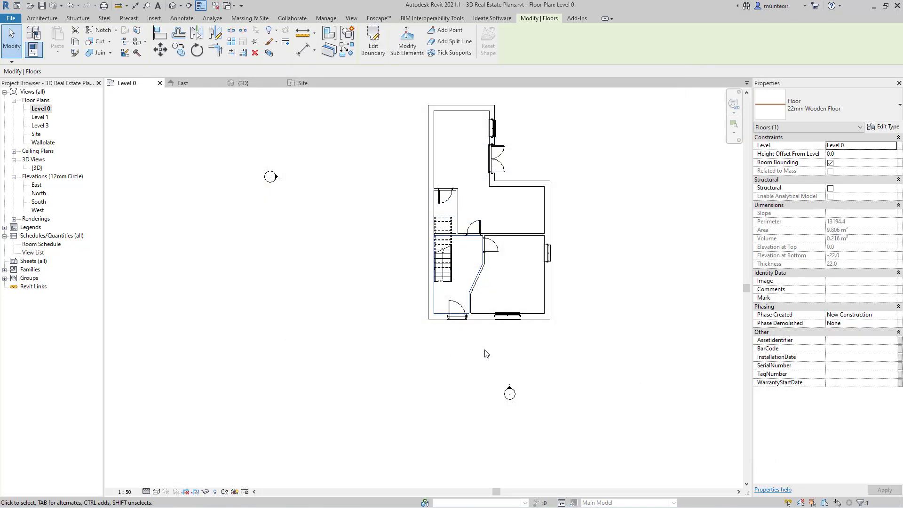
click(487, 354)
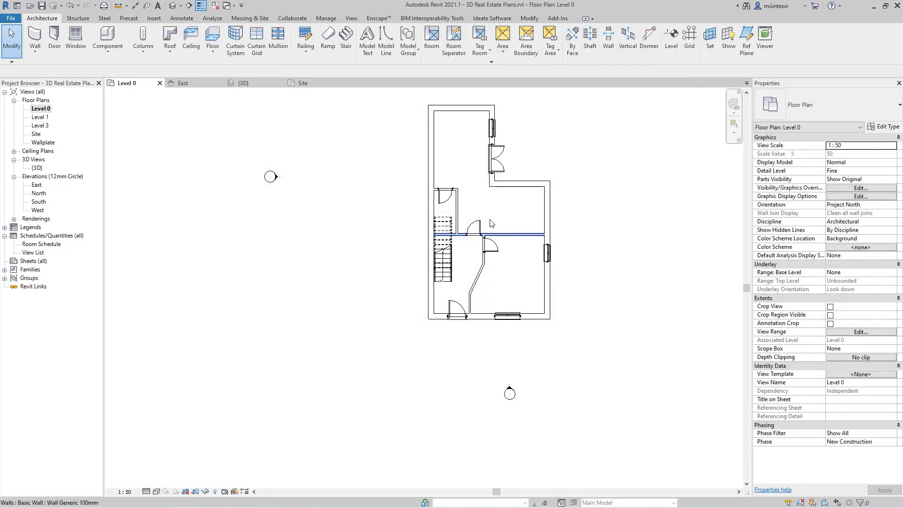
Change the upper carpeted floor to the 22mm Wooden Floor type.
click(471, 112)
click(801, 111)
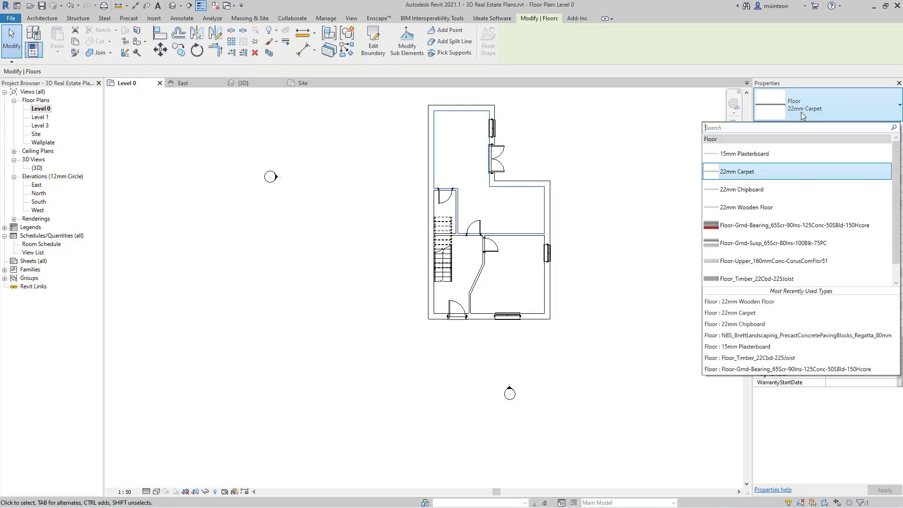
click(771, 205)
click(659, 162)
scroll(518, 189, up, 4)
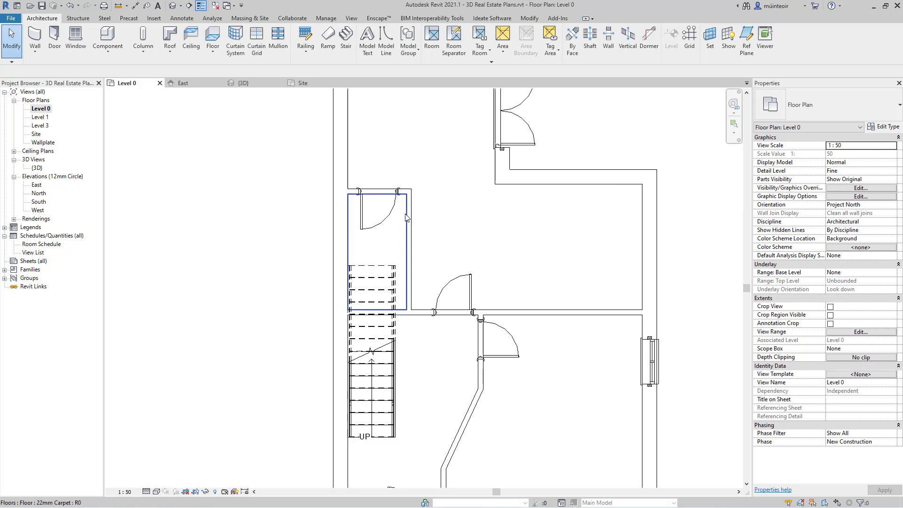
Duplicate the small stair-side floor's 22mm Carpet type as 22mm Tiles.
click(408, 217)
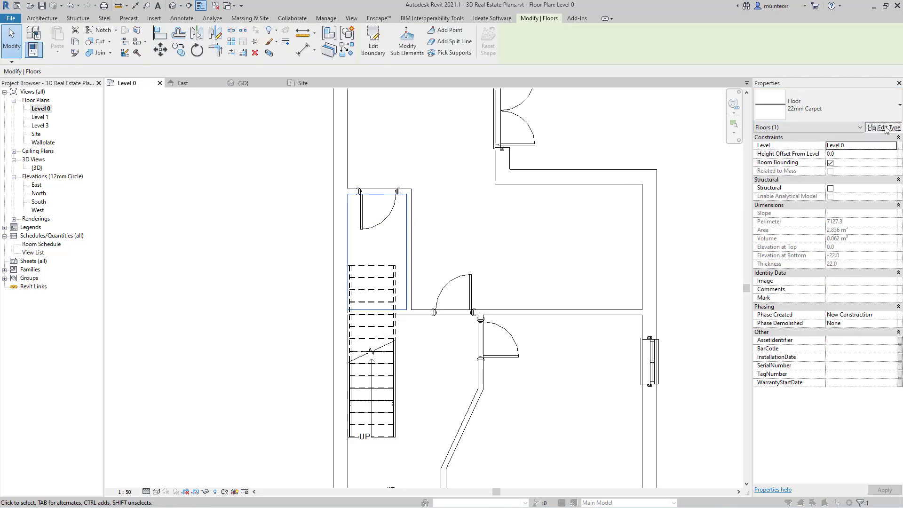
click(883, 127)
click(656, 90)
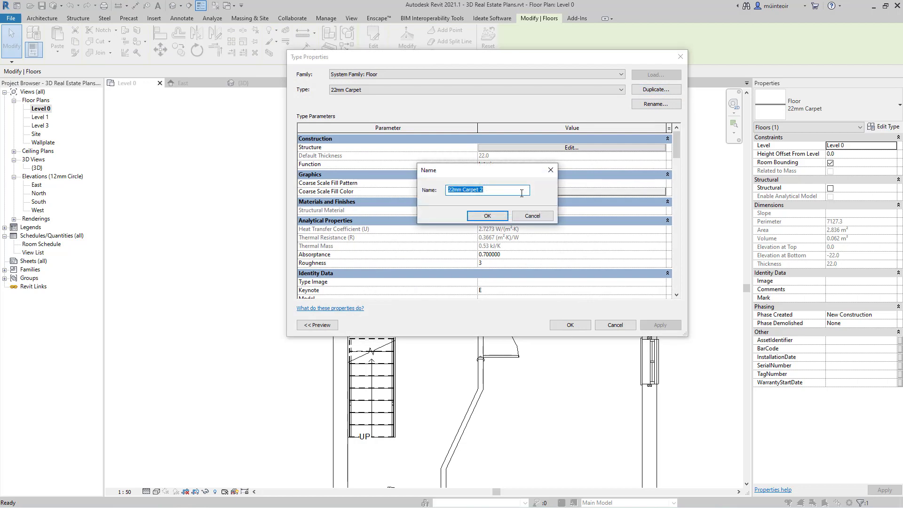
key(BackSpace)
key(BackSpace)
text(Tiles)
click(487, 216)
Set the 22mm Tiles structure layer material to Tiles 25 x 25.
click(544, 148)
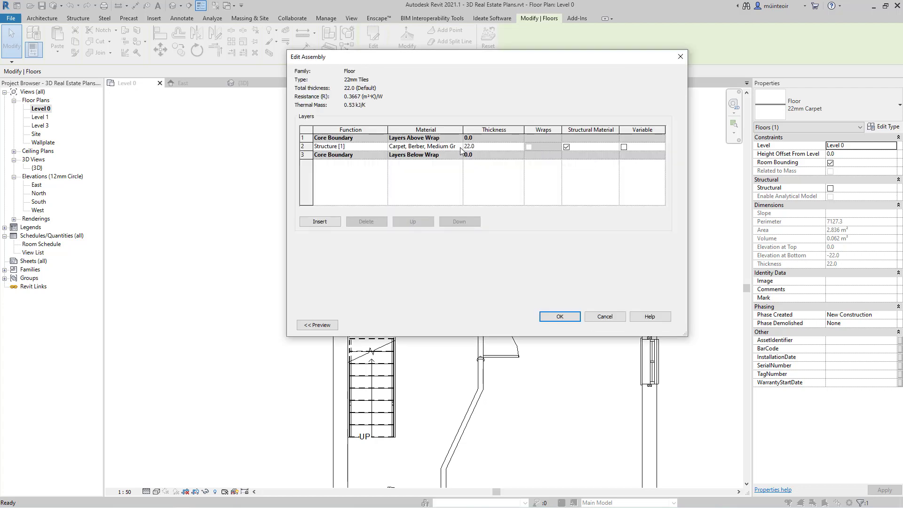
click(458, 146)
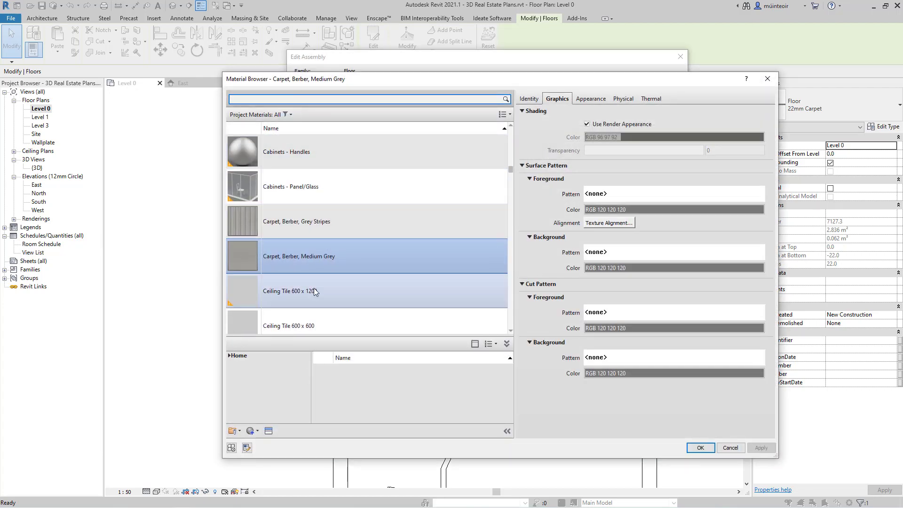
scroll(330, 280, down, 3)
scroll(318, 286, down, 2)
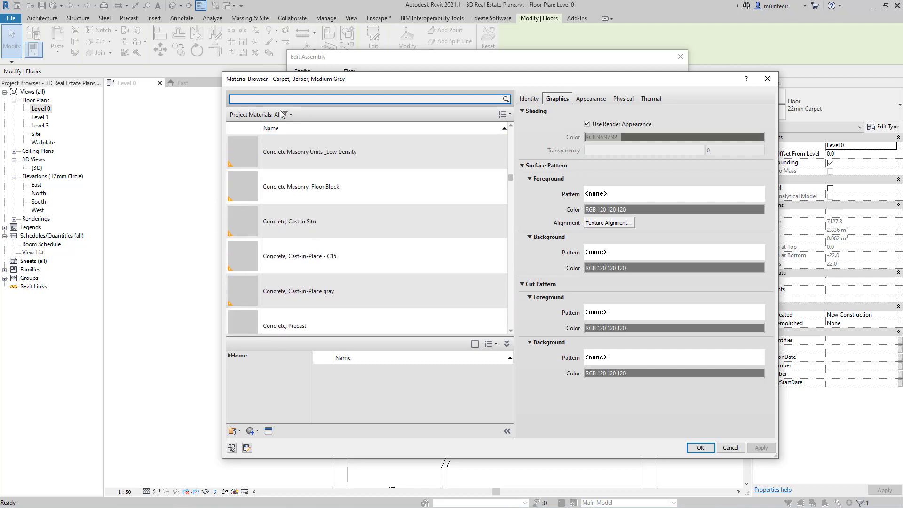
text(tile)
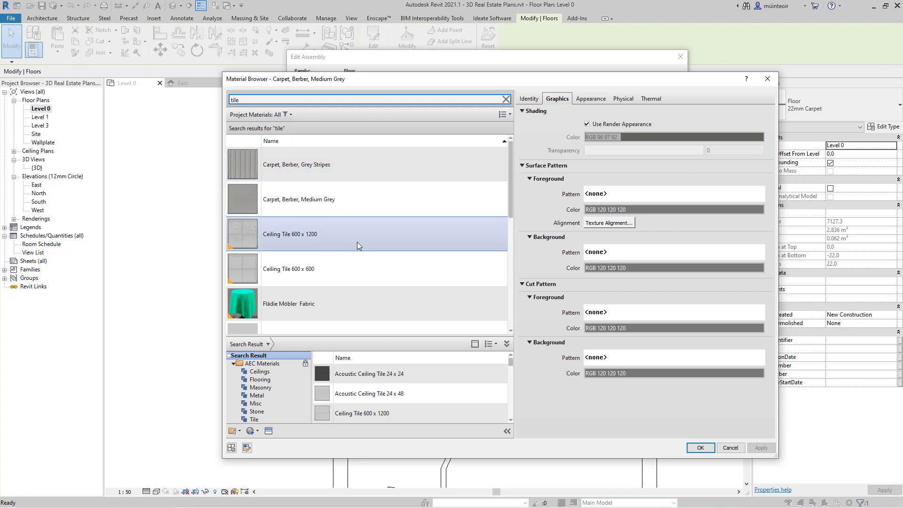
scroll(377, 224, down, 5)
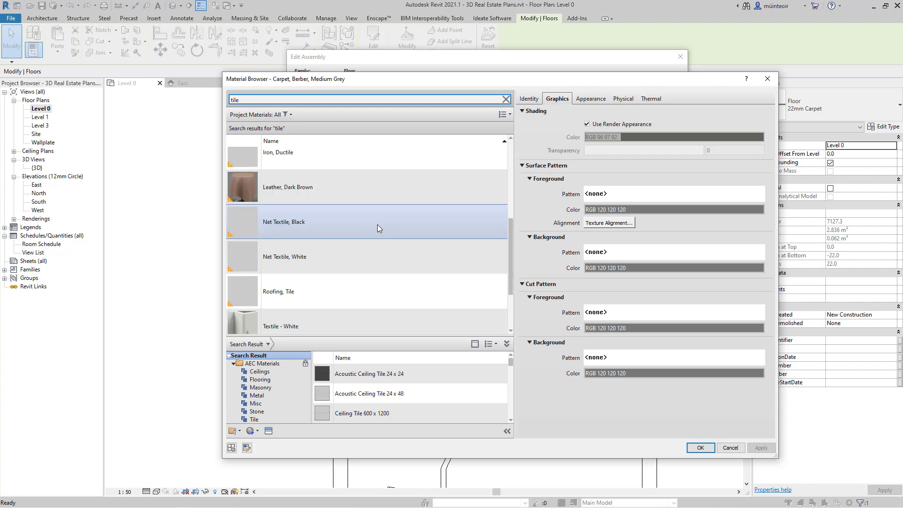
click(292, 316)
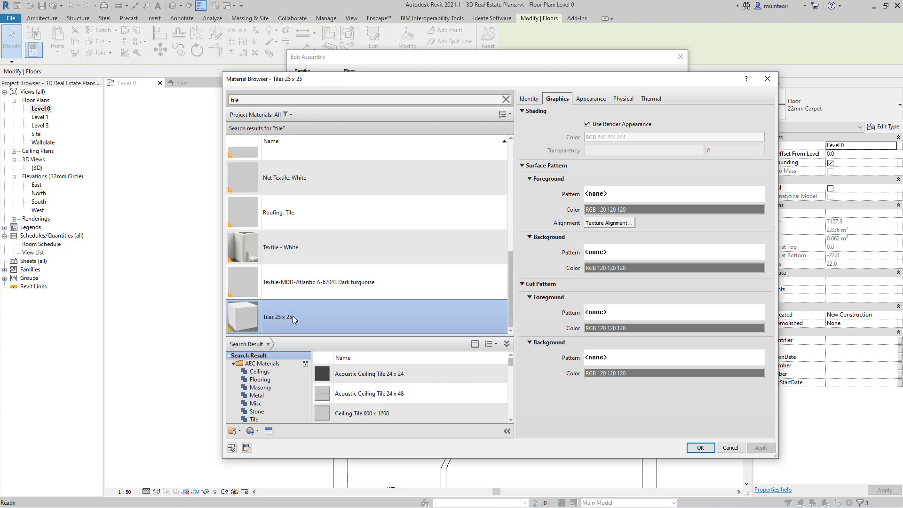
click(594, 100)
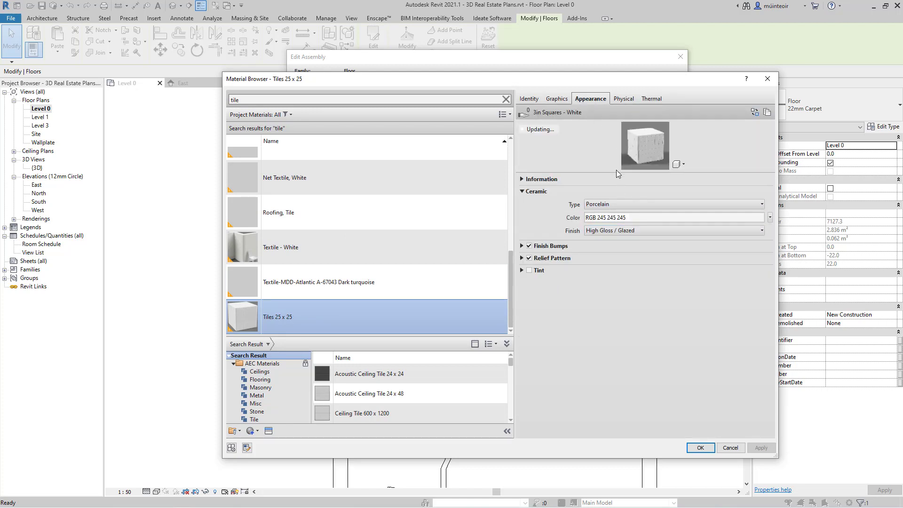
drag(612, 173, 633, 318)
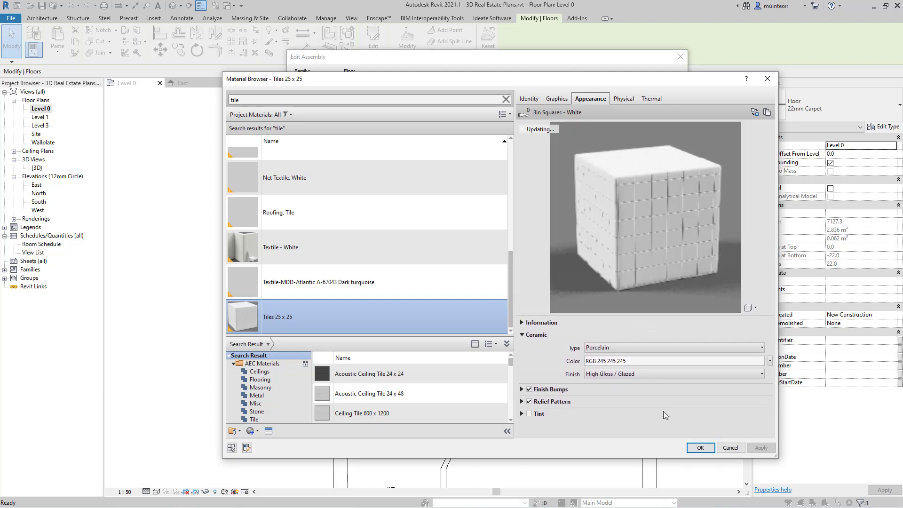
click(708, 447)
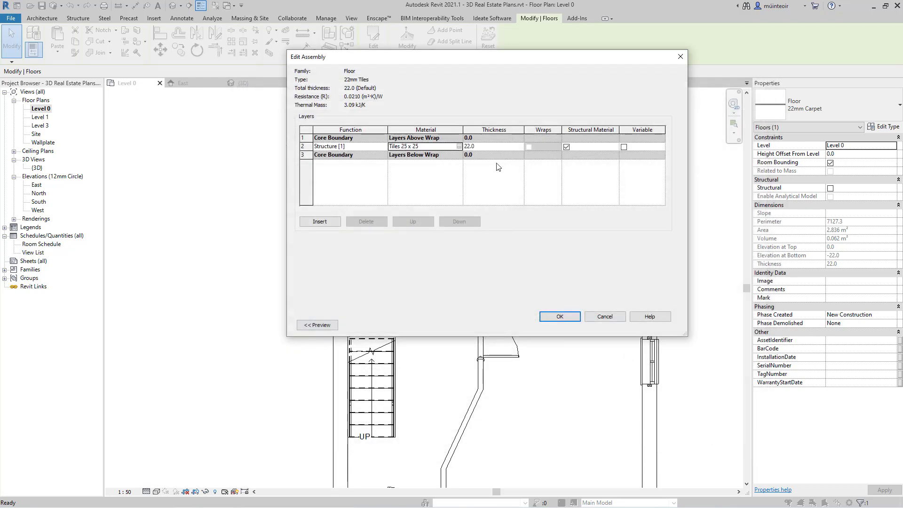
click(563, 318)
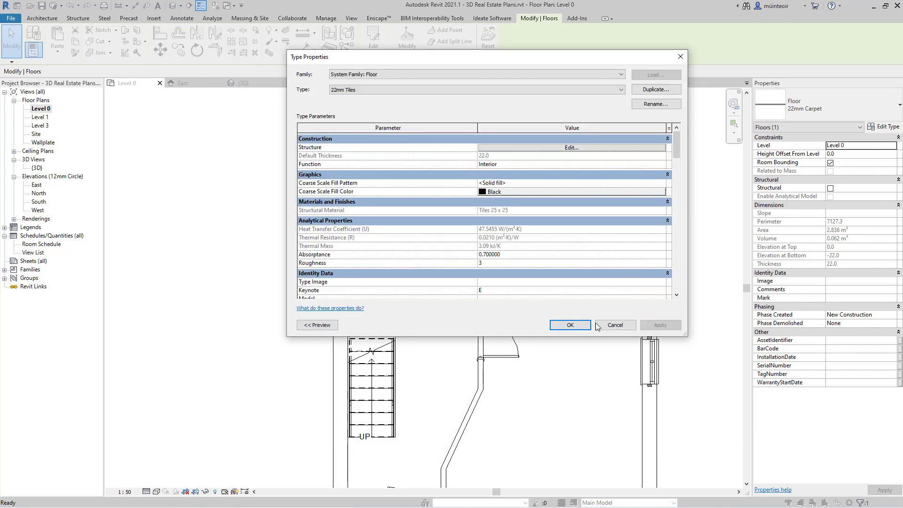
Save the 22mm Tiles type, fit the plan to the window and view it in Realistic style.
click(571, 325)
key(Escape)
key(z)
key(f)
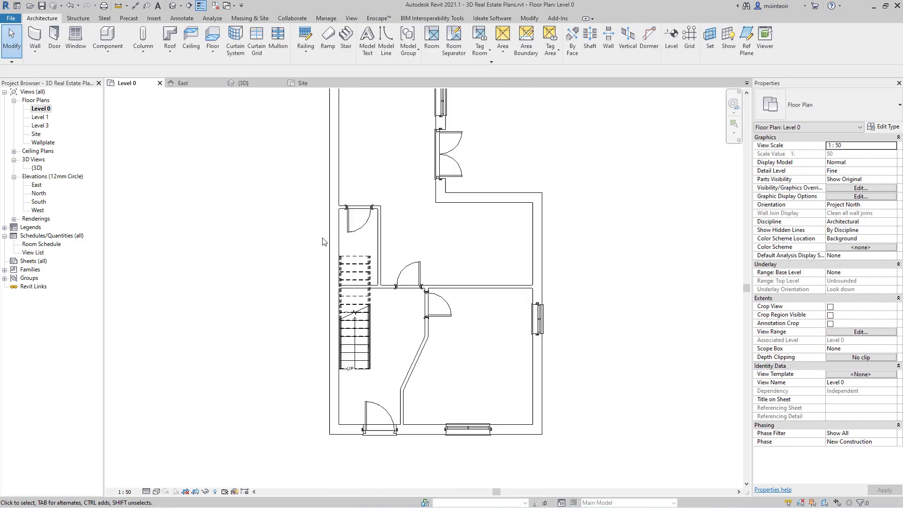
click(156, 491)
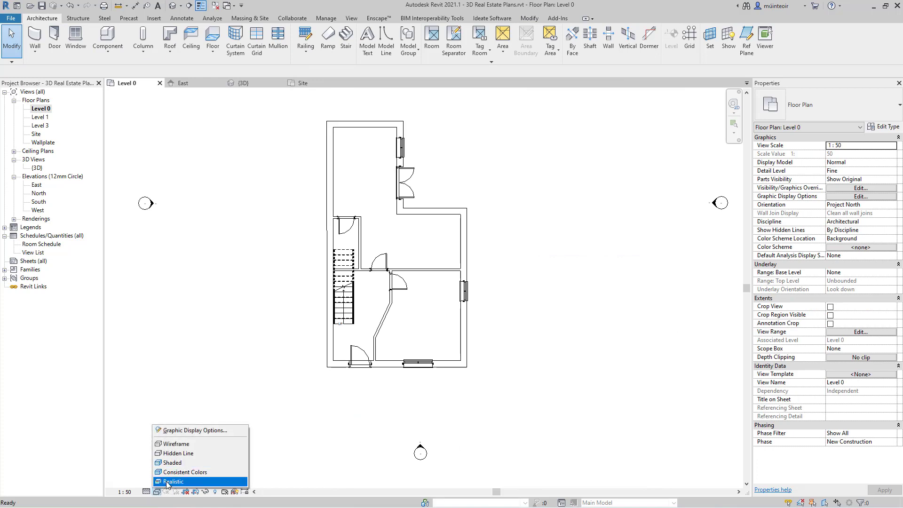
click(188, 482)
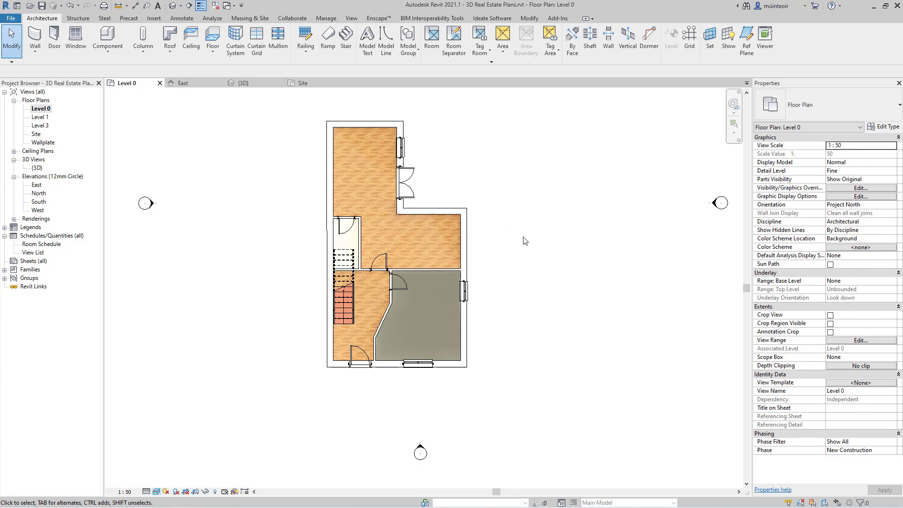
scroll(338, 335, up, 10)
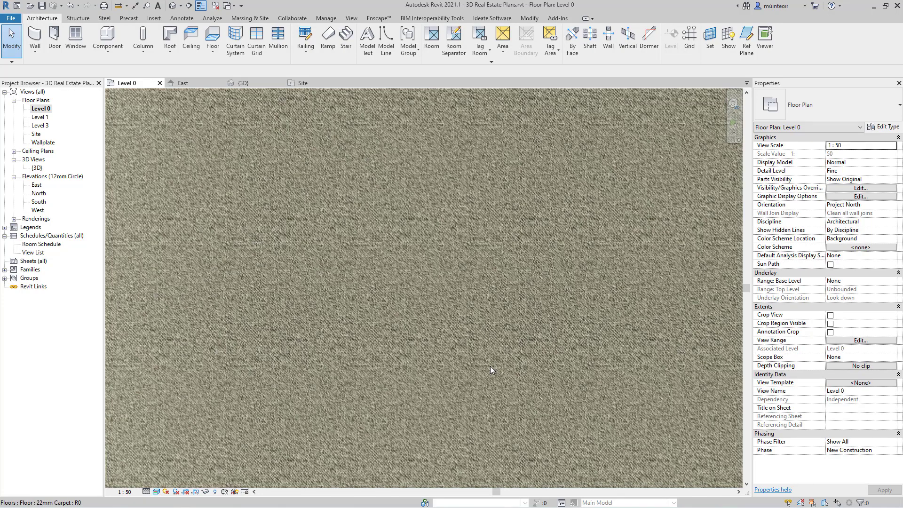
scroll(490, 360, down, 8)
scroll(357, 326, up, 4)
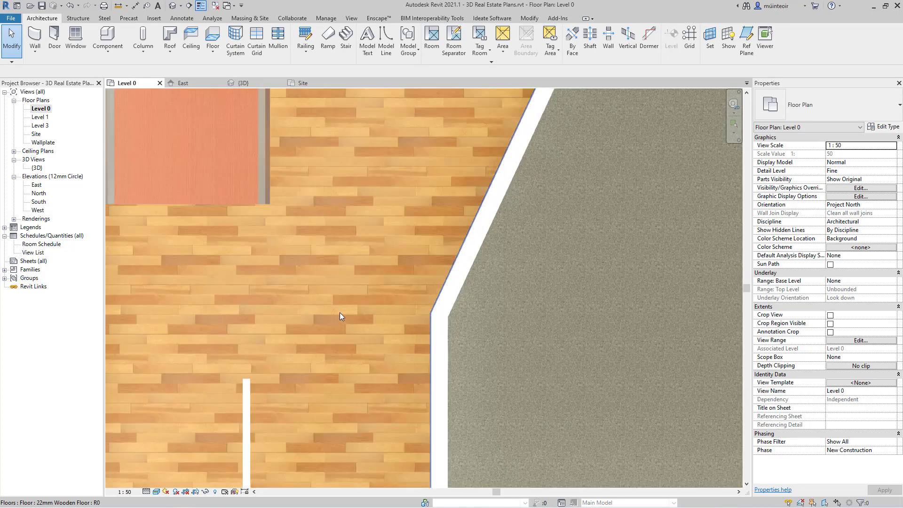
scroll(340, 312, down, 3)
scroll(340, 312, down, 4)
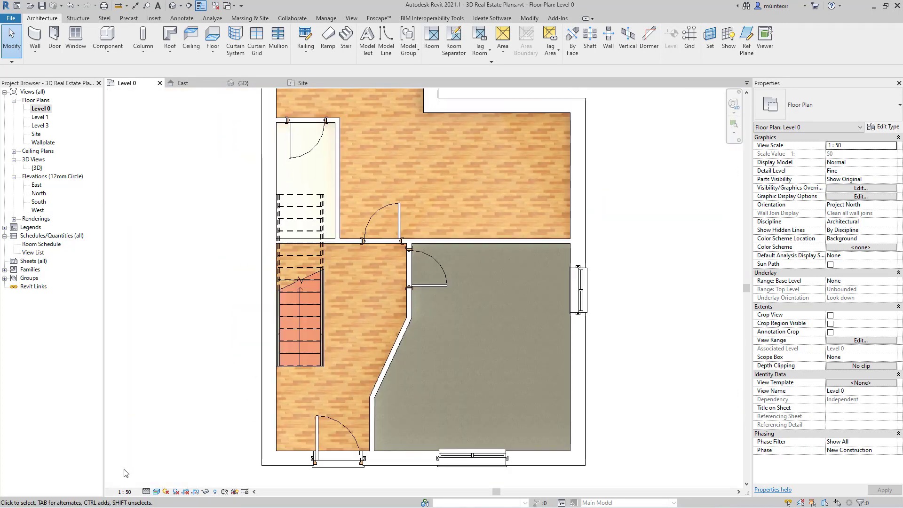
Switch the plan to Hidden Line and pan to show the whole ground floor.
click(157, 492)
click(178, 443)
middle_drag(211, 276, 218, 323)
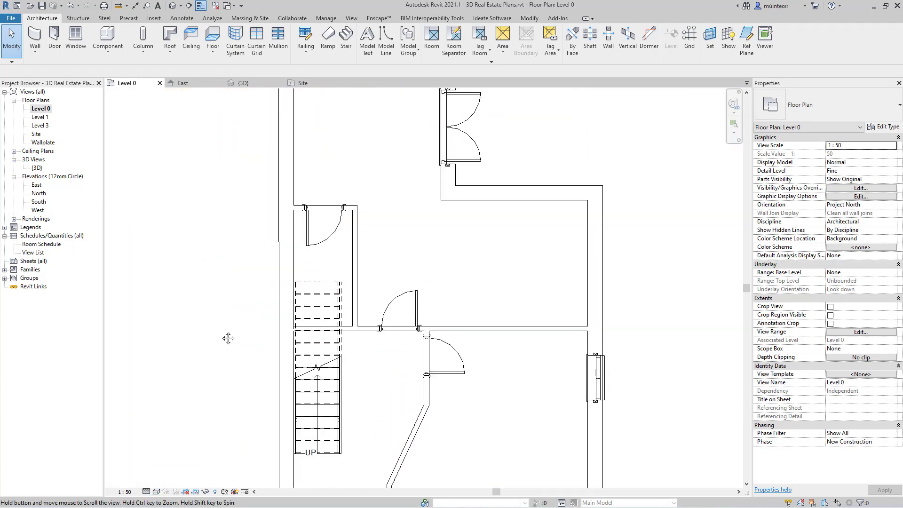
scroll(218, 322, down, 2)
middle_drag(320, 262, 387, 263)
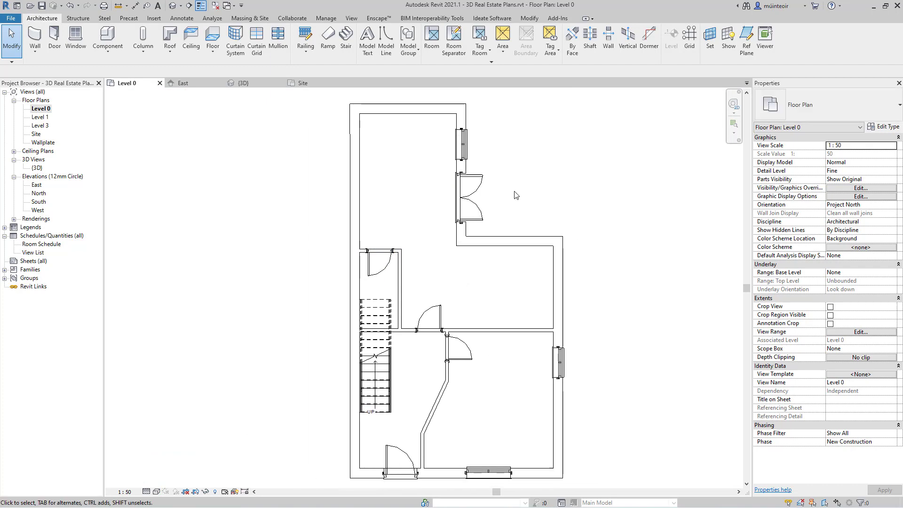
Place a rotated 360x350x140mm Plumbing_Fixtures_Basin_Small in the small side room.
click(107, 38)
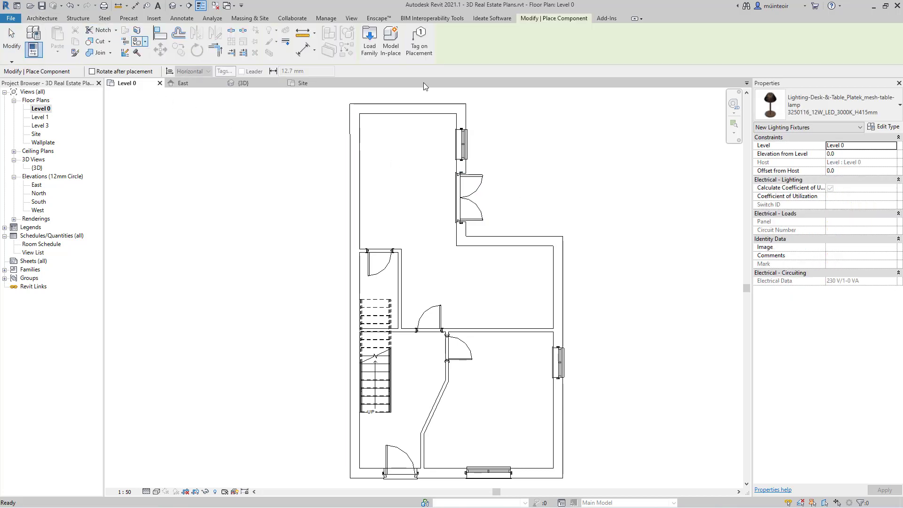
click(846, 128)
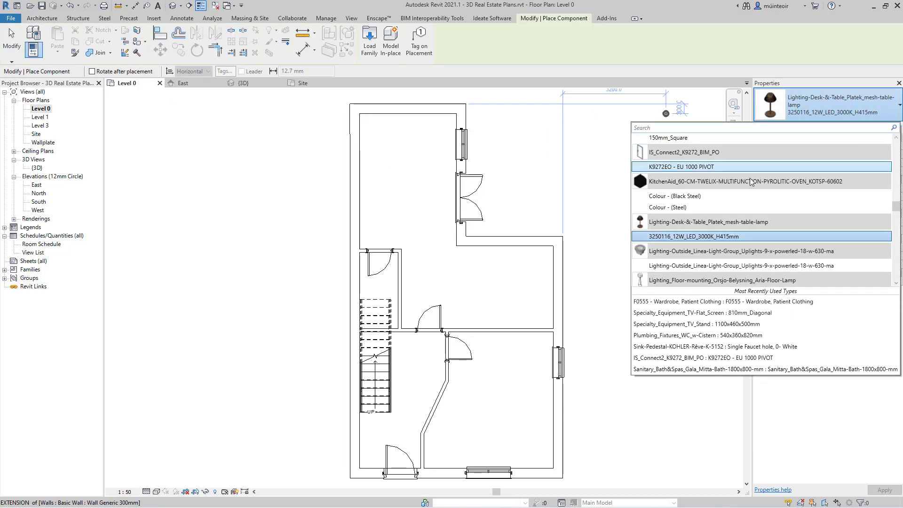
scroll(709, 219, down, 2)
scroll(710, 220, down, 5)
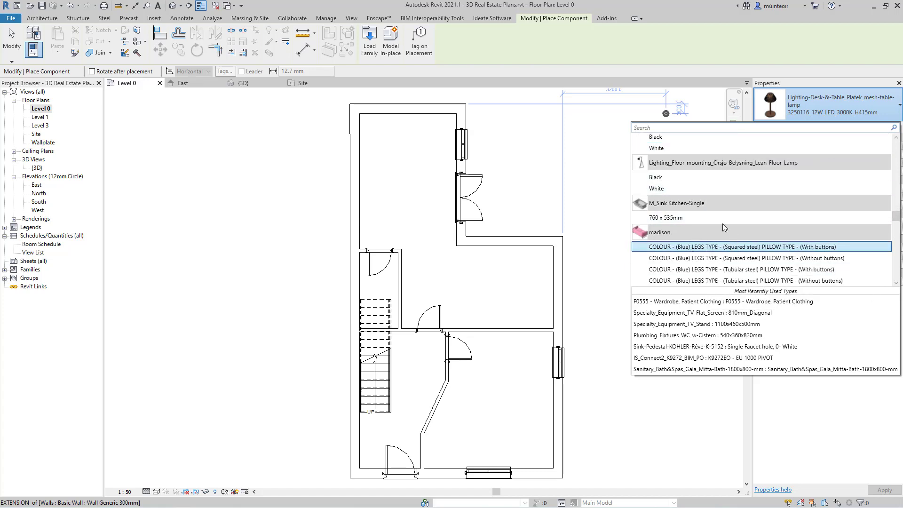
scroll(717, 221, down, 3)
scroll(715, 220, down, 4)
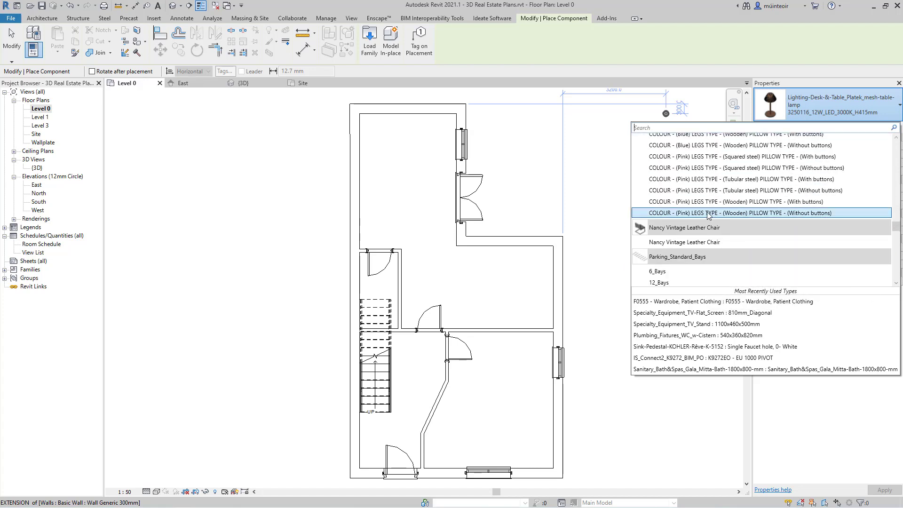
scroll(706, 236, down, 12)
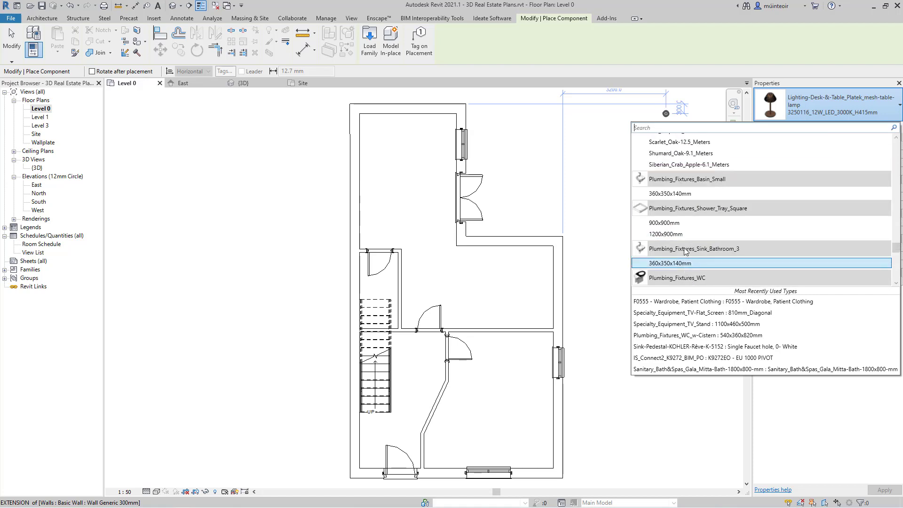
click(670, 193)
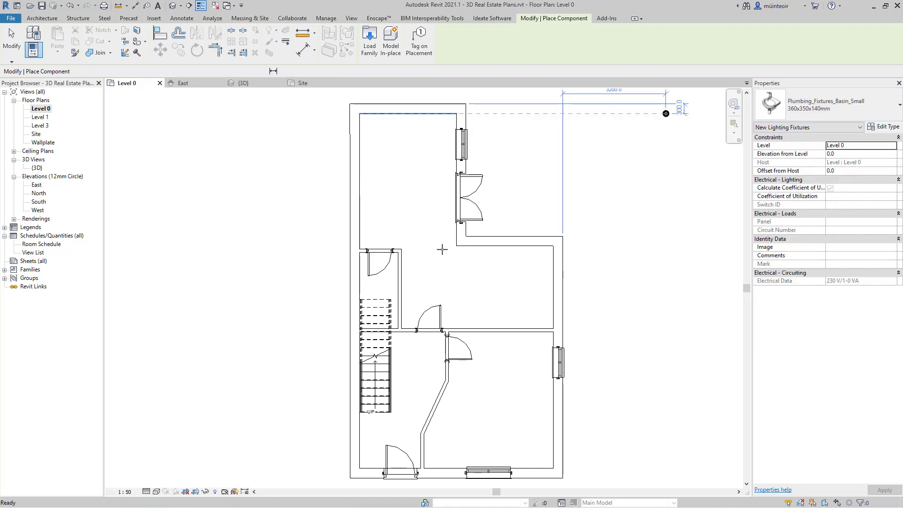
scroll(376, 291, up, 3)
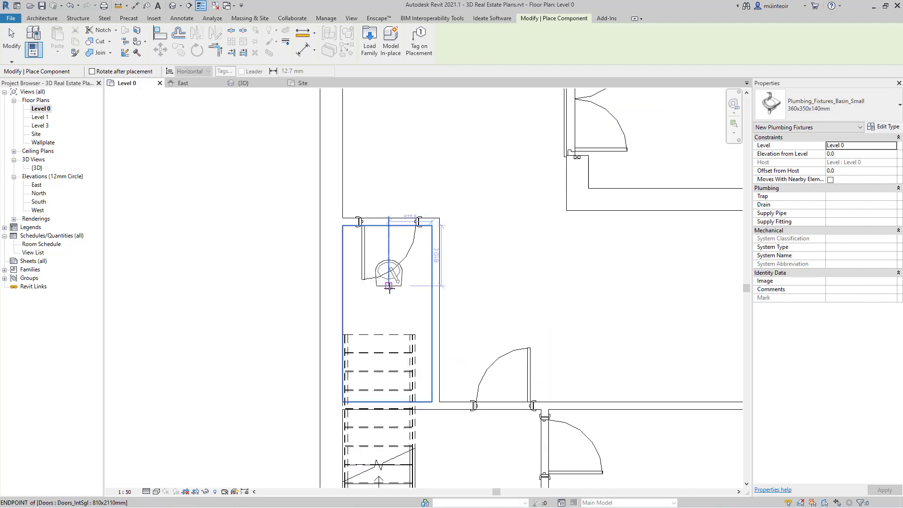
key(space)
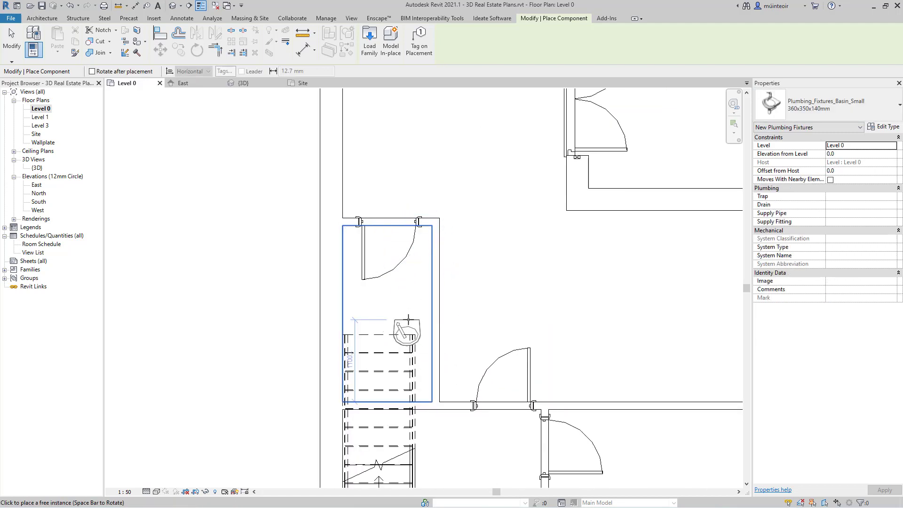
key(space)
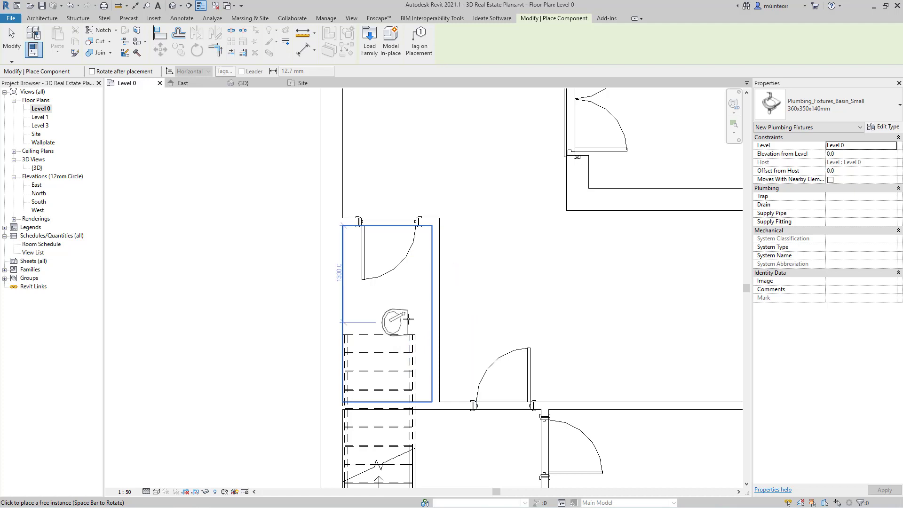
click(423, 299)
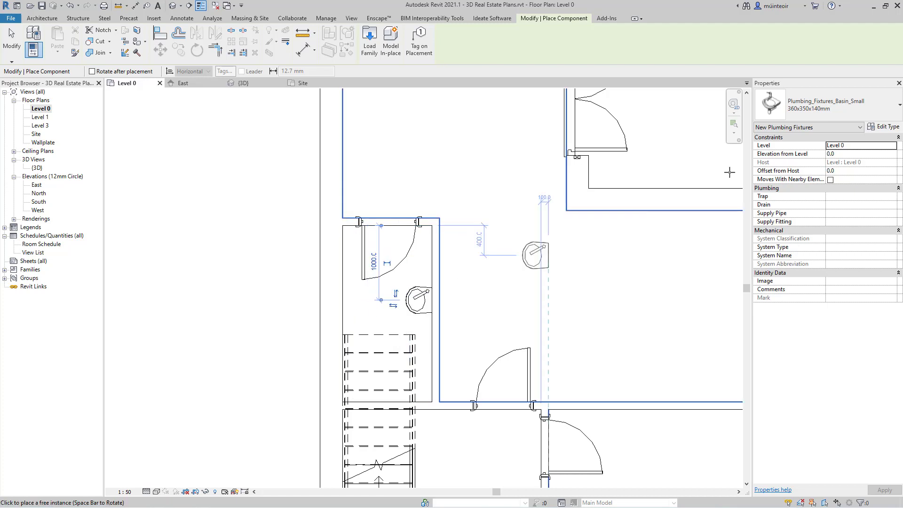
Pick the 540x360x820mm WC with cistern and rotate it upright for placement.
click(839, 108)
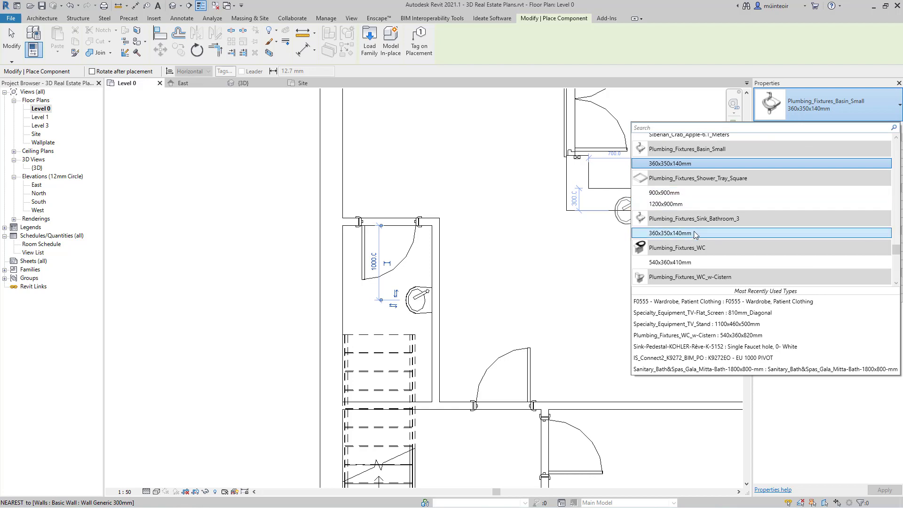
scroll(697, 226, down, 2)
click(675, 269)
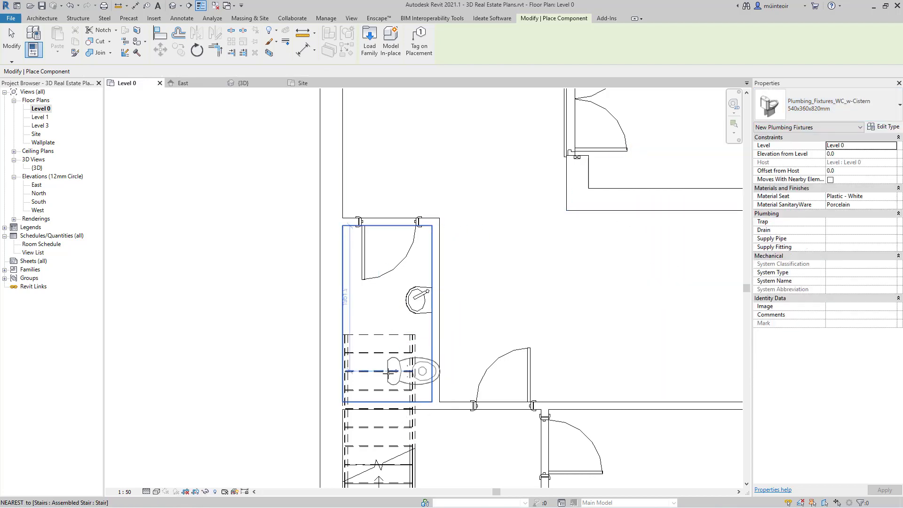
key(space)
scroll(422, 349, down, 3)
Pick the light grey Grace visitor armchair from the component type list.
click(813, 111)
scroll(762, 207, up, 3)
scroll(752, 219, up, 10)
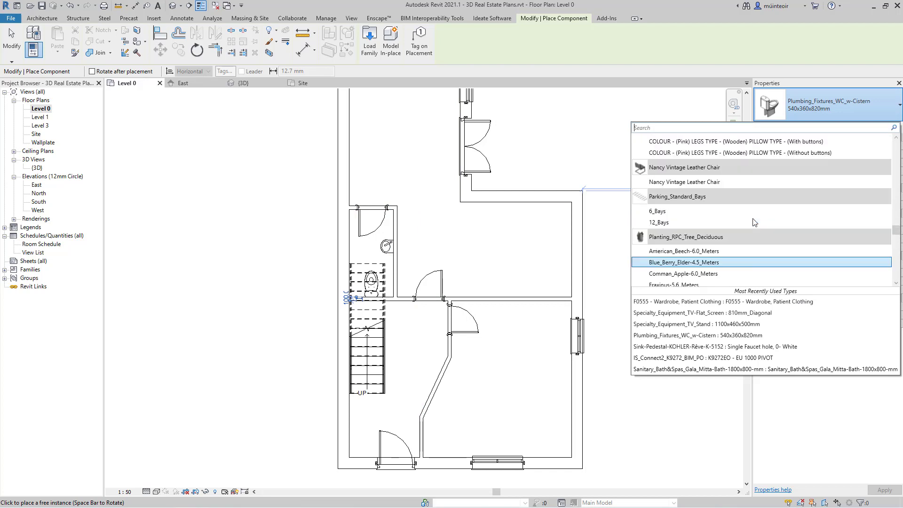
scroll(732, 191, up, 4)
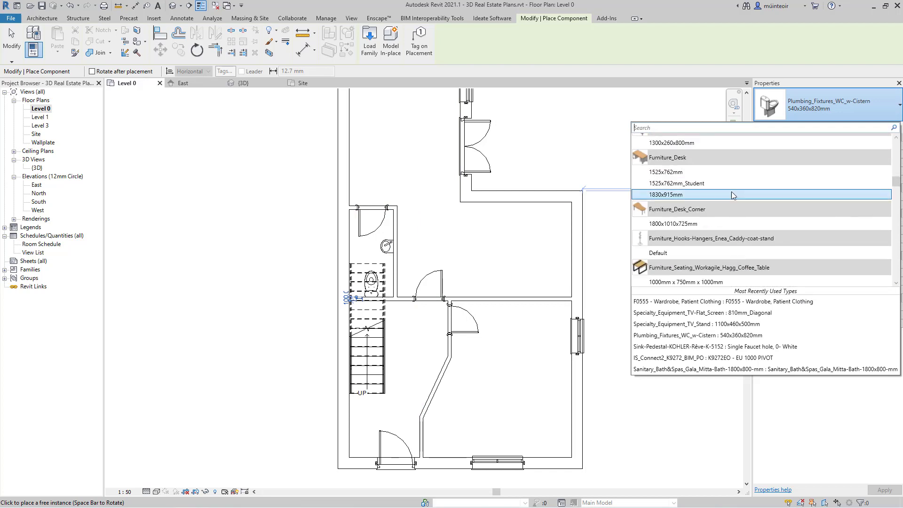
scroll(688, 184, down, 3)
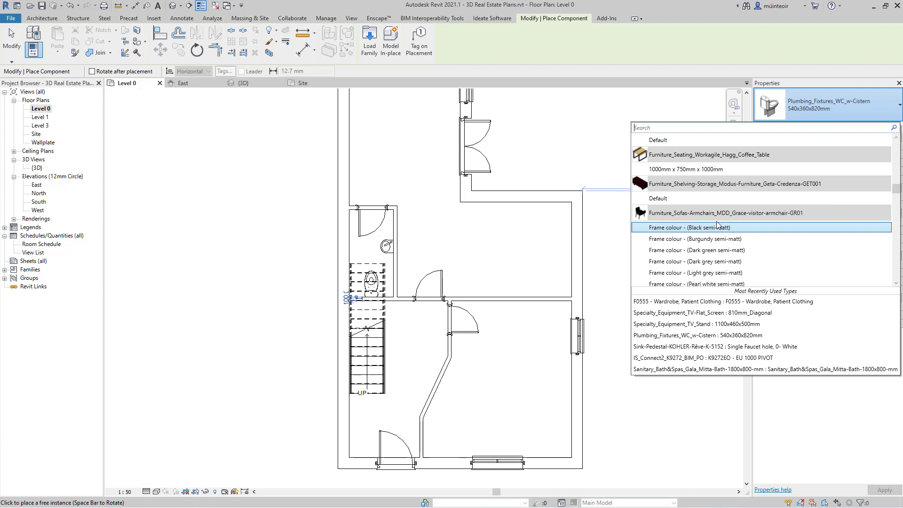
click(733, 275)
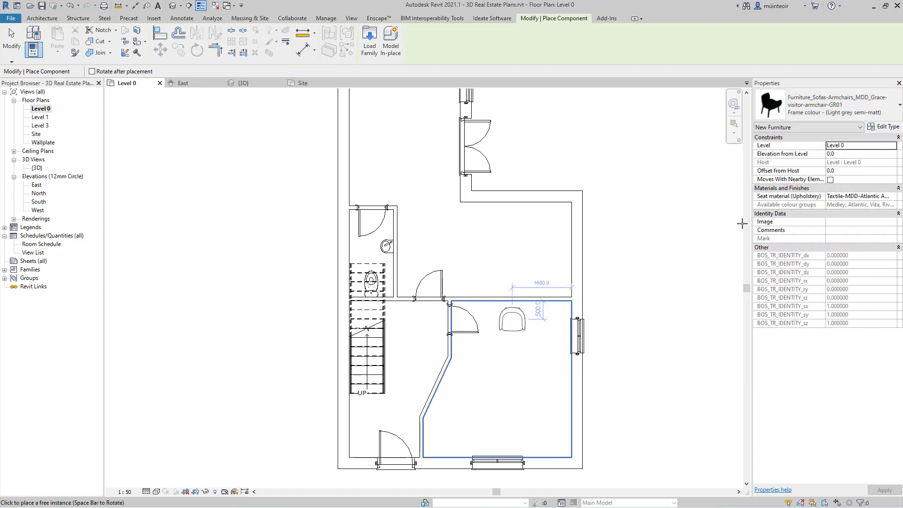
Place the Flädie_Sofa_CJ4 sofa, rotated a quarter turn, along the room's right wall.
click(820, 115)
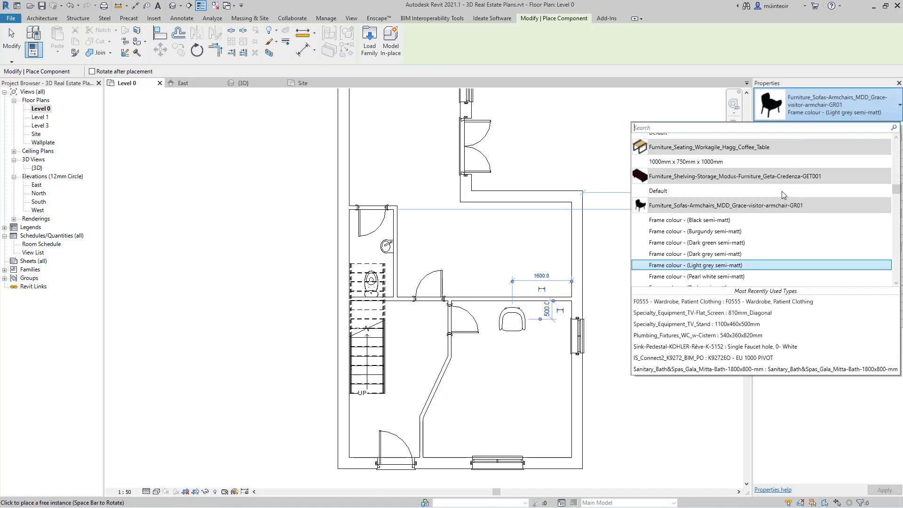
scroll(770, 210, up, 5)
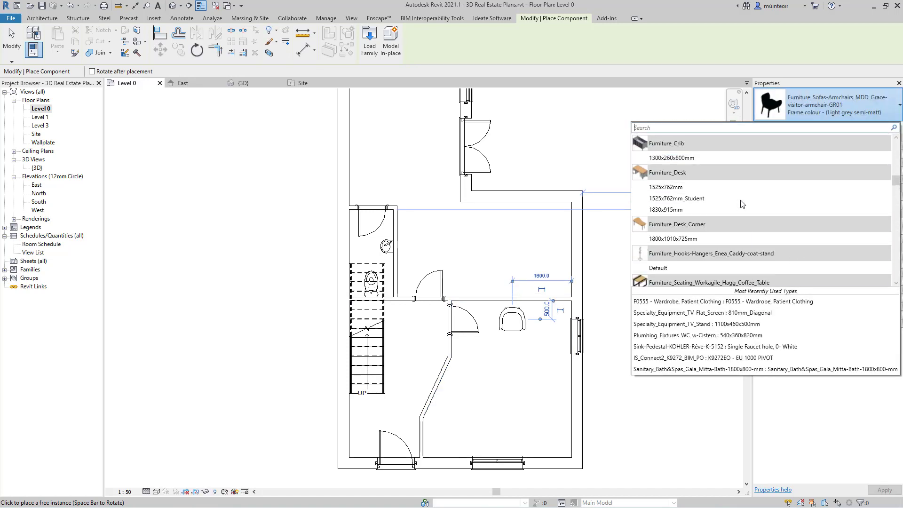
scroll(741, 199, up, 5)
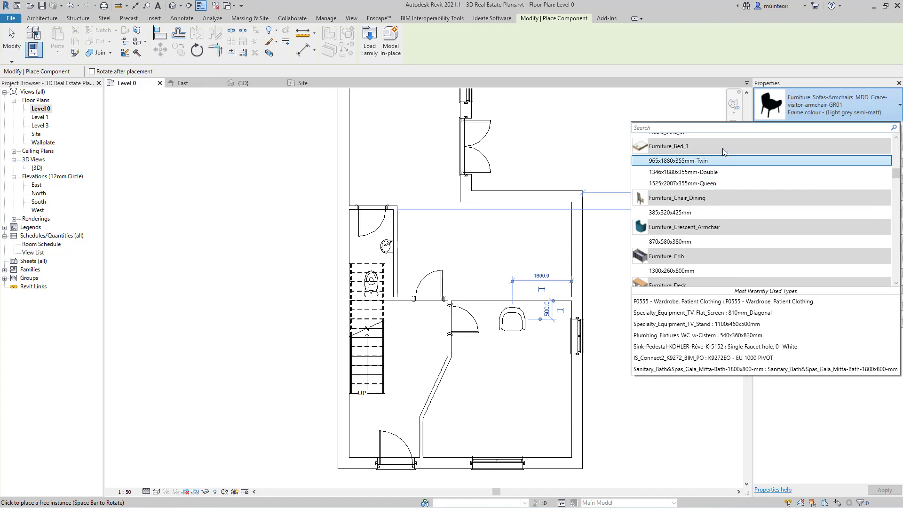
scroll(704, 209, up, 3)
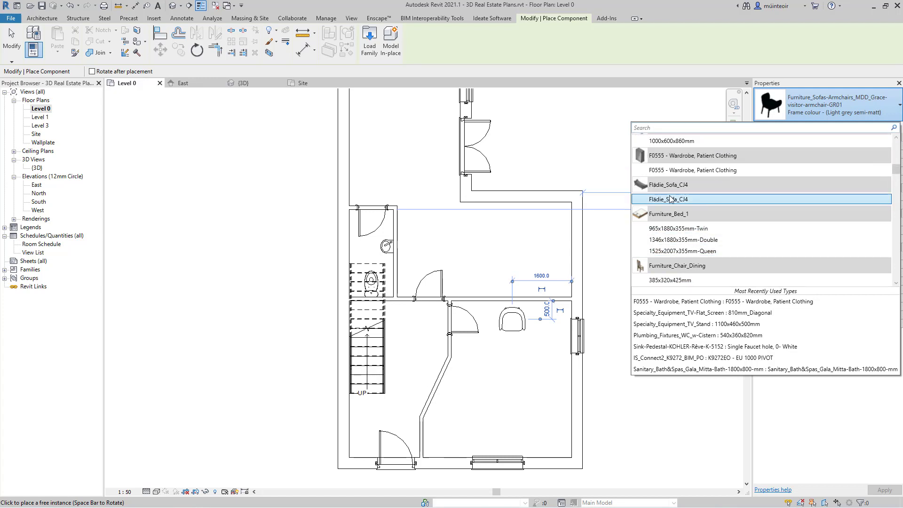
click(670, 199)
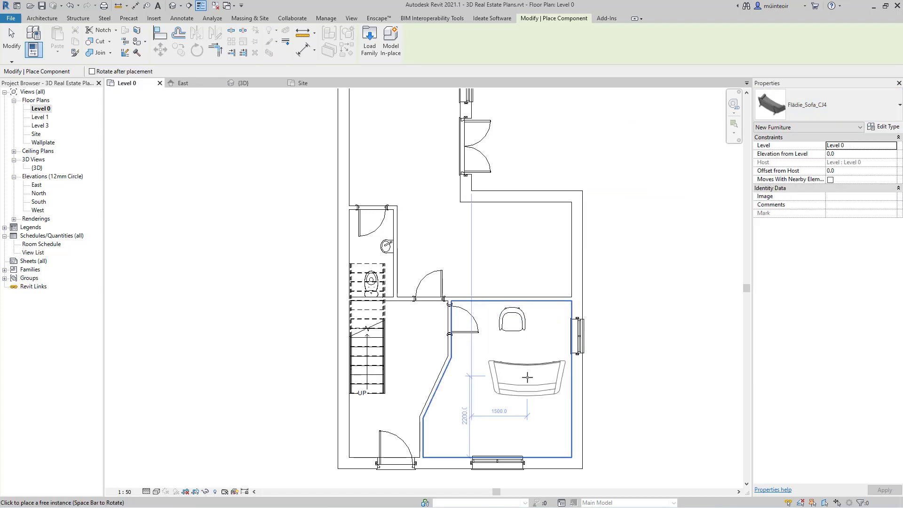
key(space)
click(547, 383)
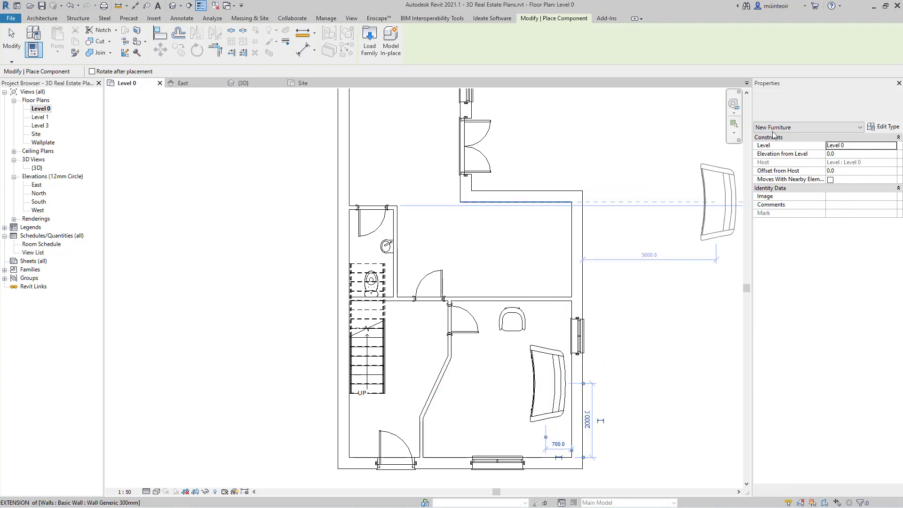
Browse the component type list for the next furniture piece.
click(799, 107)
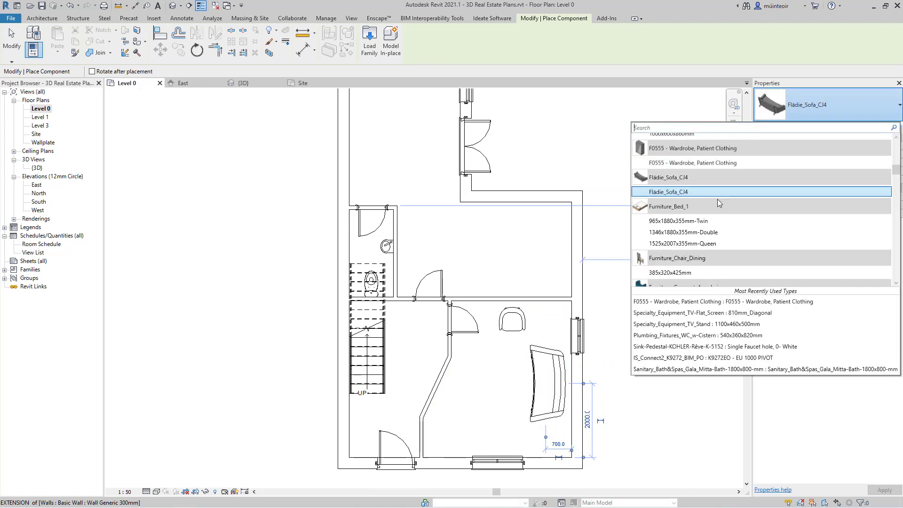
scroll(705, 212, up, 3)
scroll(706, 212, up, 10)
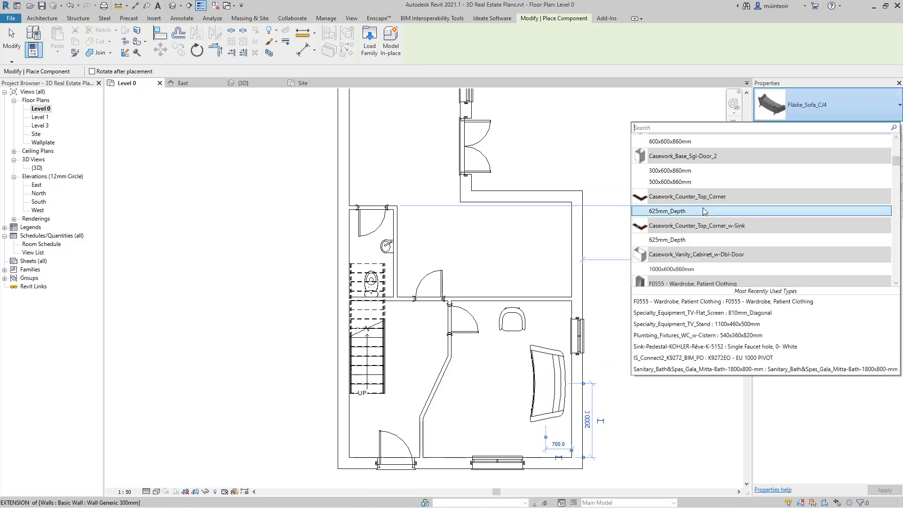
scroll(704, 212, up, 1)
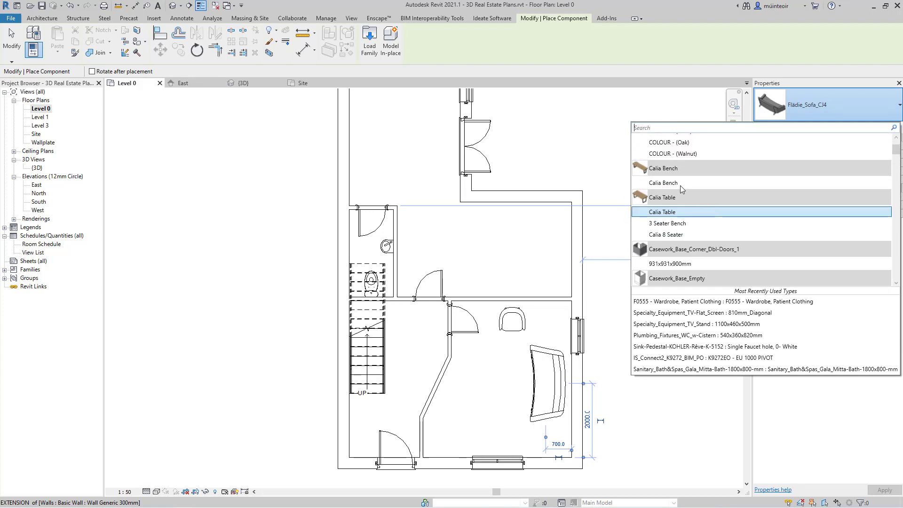
Choose the Calia Table and turn it to run vertically in the top room.
click(669, 213)
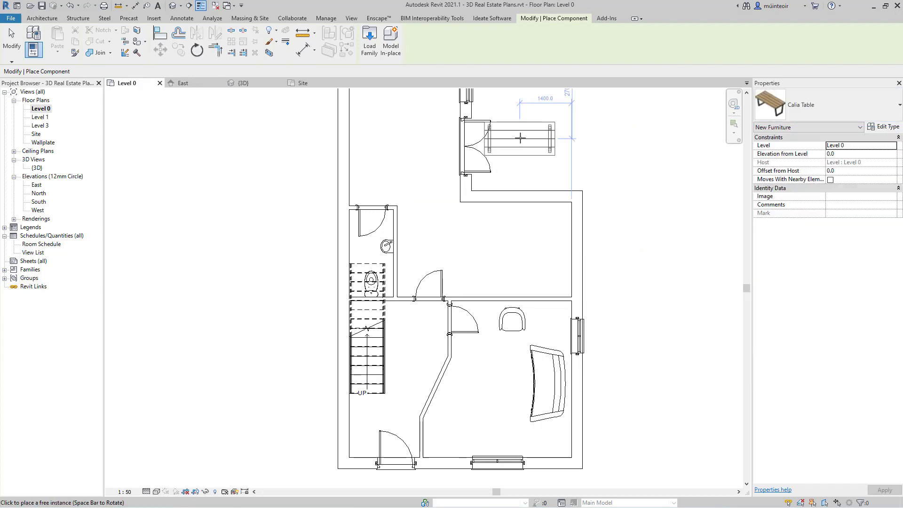
middle_drag(520, 134, 494, 292)
key(space)
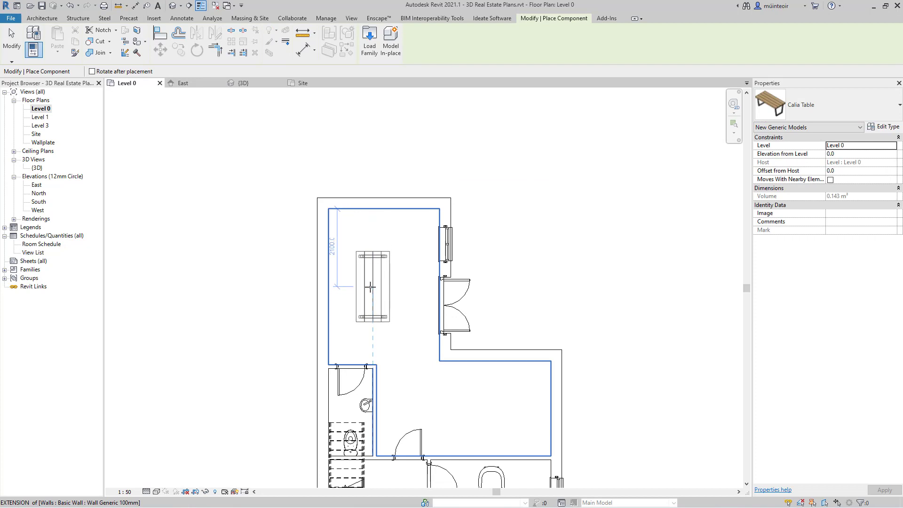
Place a rotated Calia Bench alongside the table's right side.
click(815, 113)
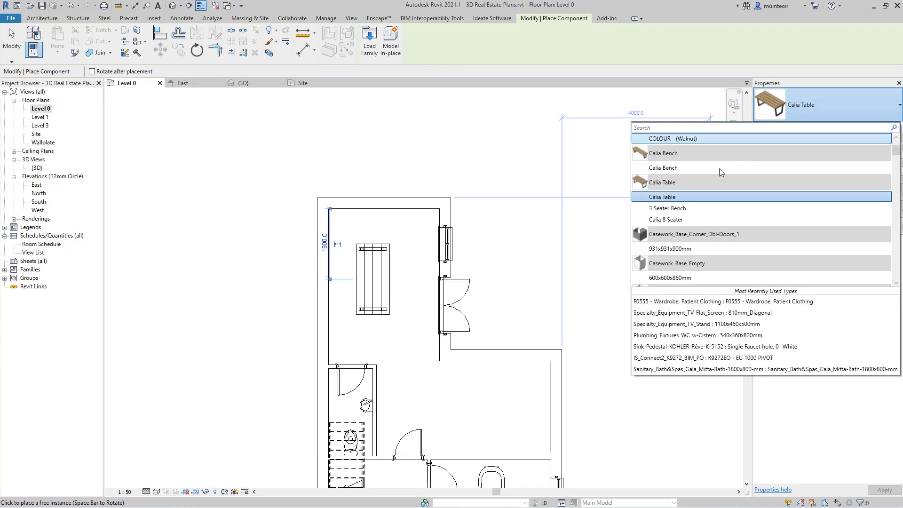
click(668, 208)
scroll(397, 271, up, 1)
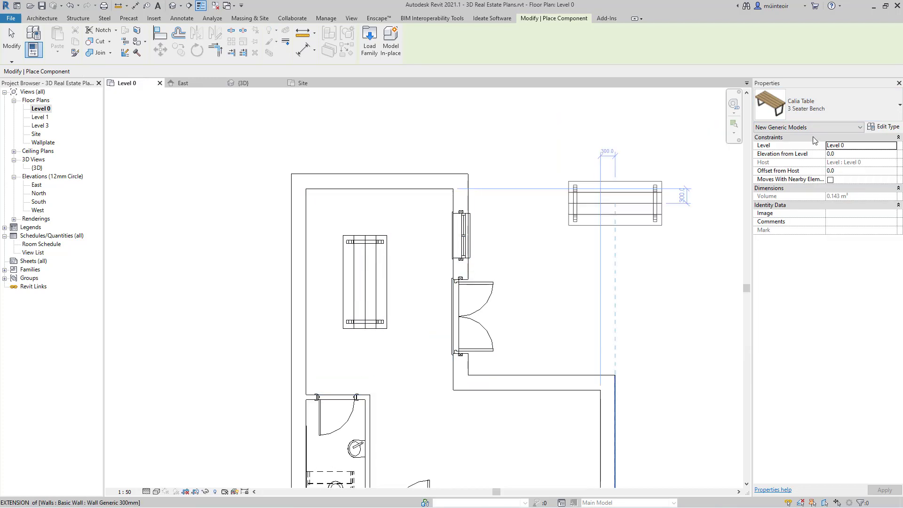
click(788, 105)
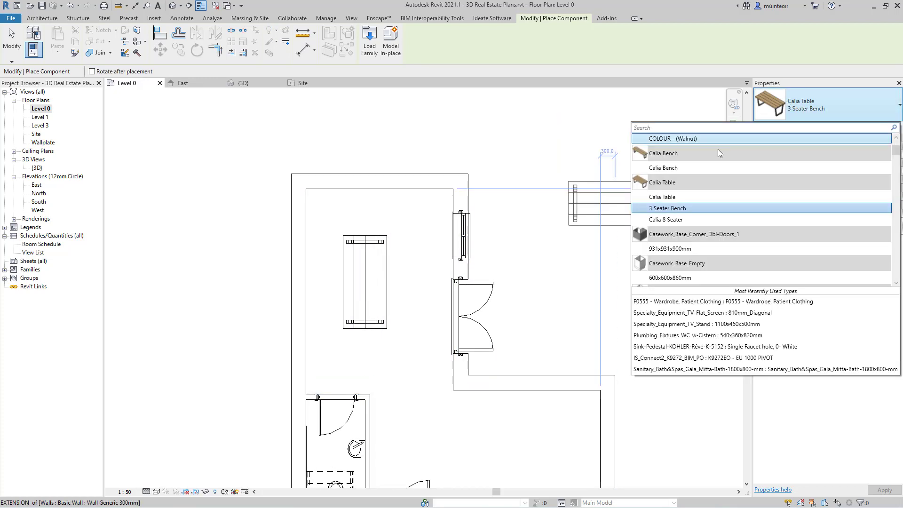
click(663, 167)
key(space)
click(394, 281)
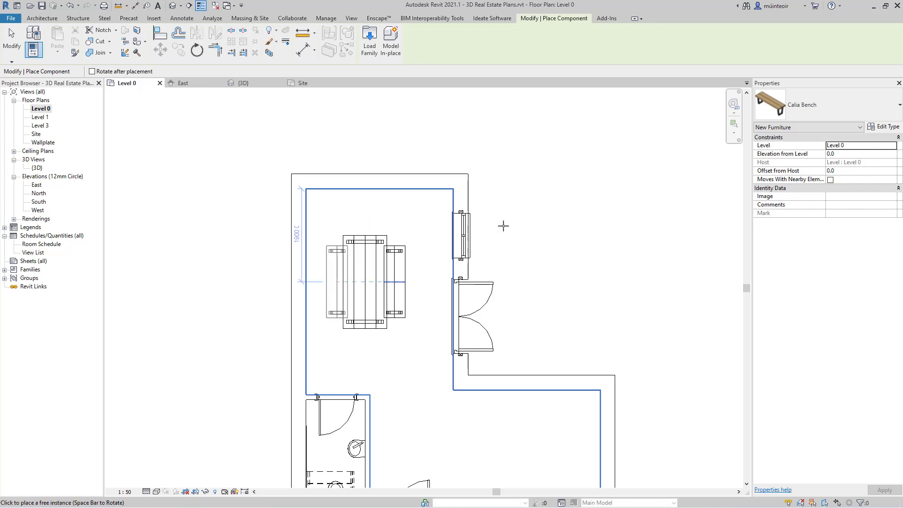
Scroll the component type list down to find the coat-stand.
click(831, 105)
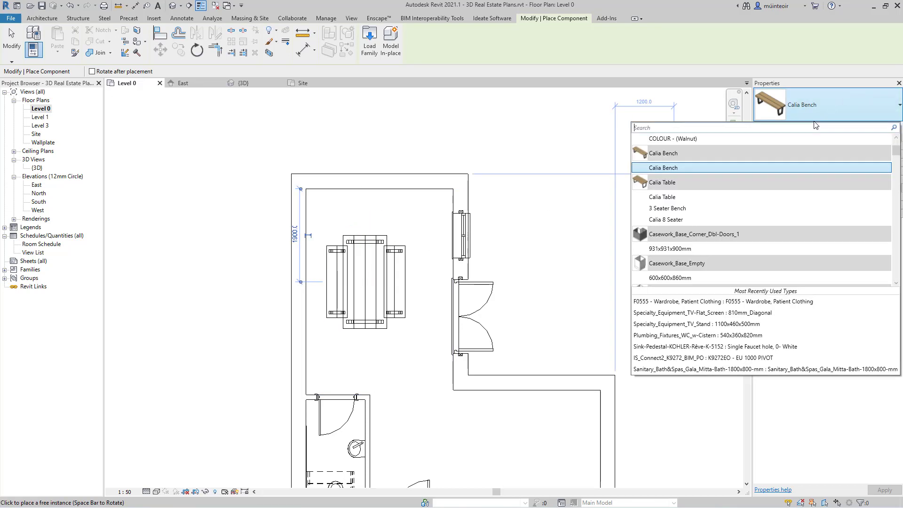
scroll(700, 188, up, 2)
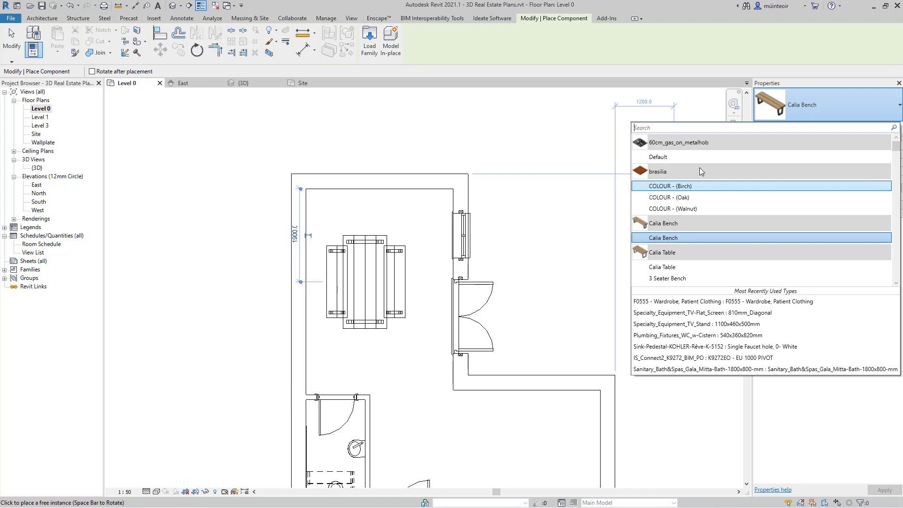
scroll(694, 200, down, 3)
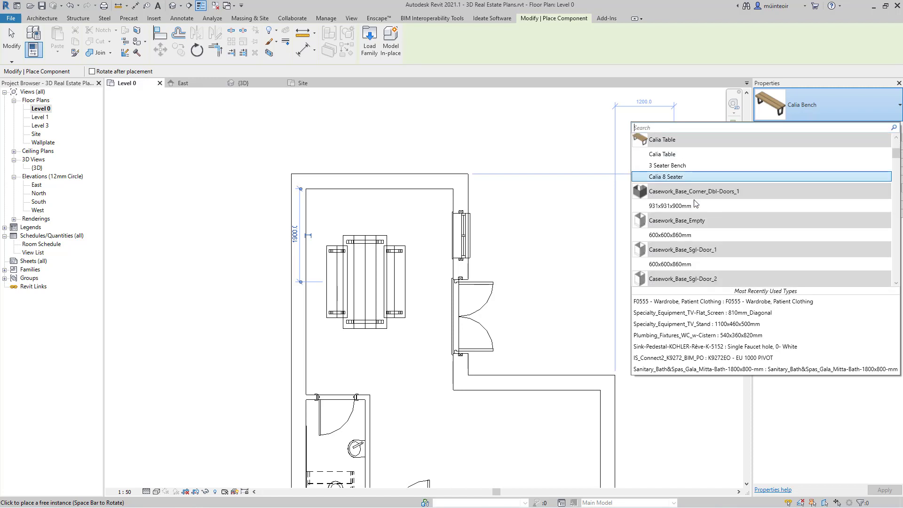
scroll(695, 200, down, 5)
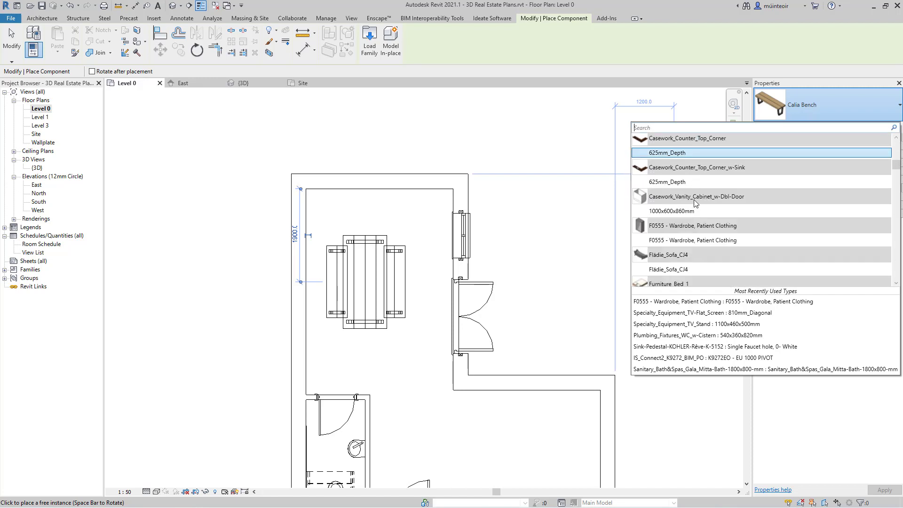
scroll(693, 200, down, 4)
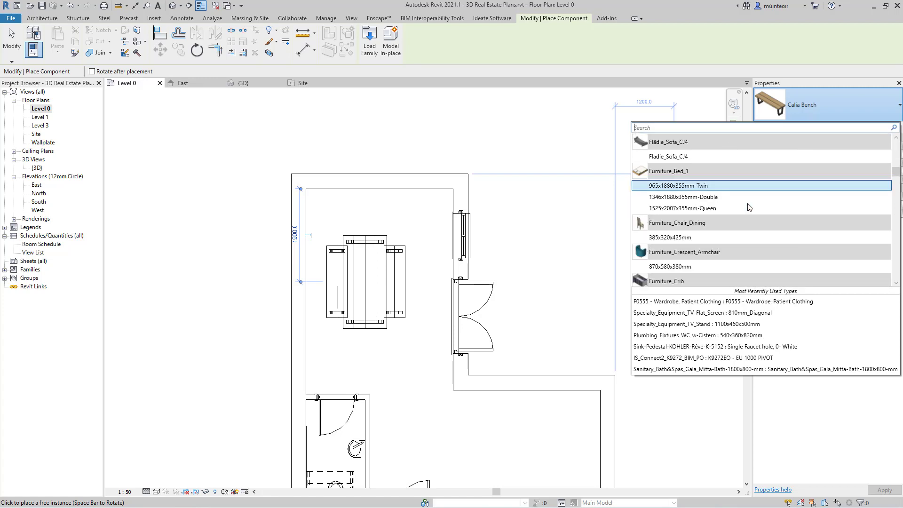
scroll(748, 206, down, 5)
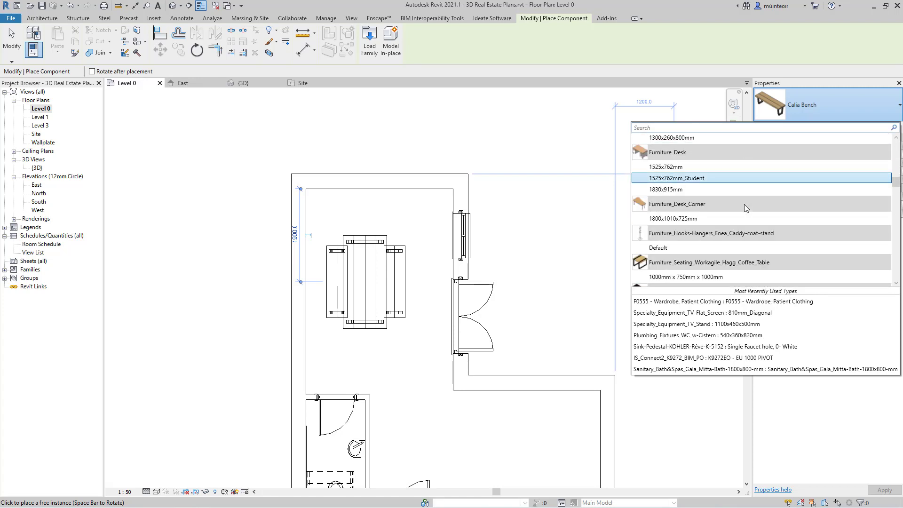
Make the Enea Caddy coat-stand the active component type.
click(734, 248)
scroll(503, 228, down, 4)
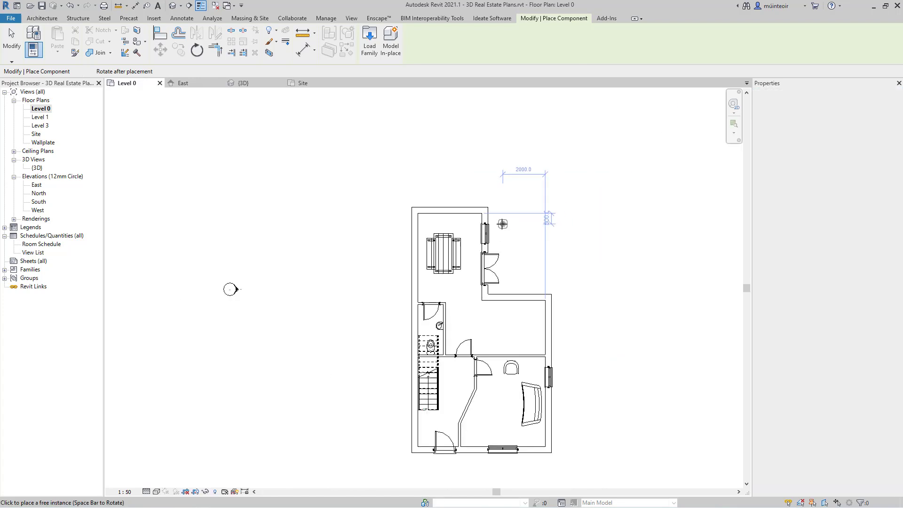
scroll(433, 414, up, 5)
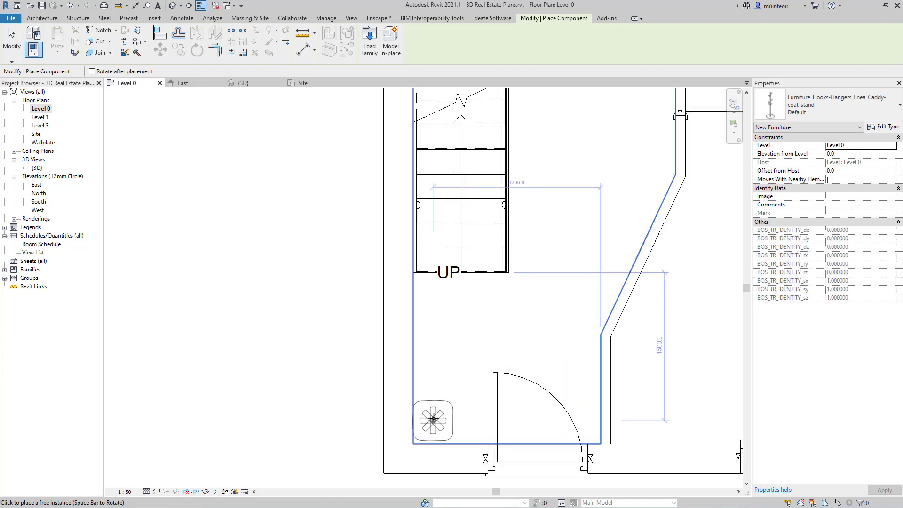
scroll(470, 395, down, 4)
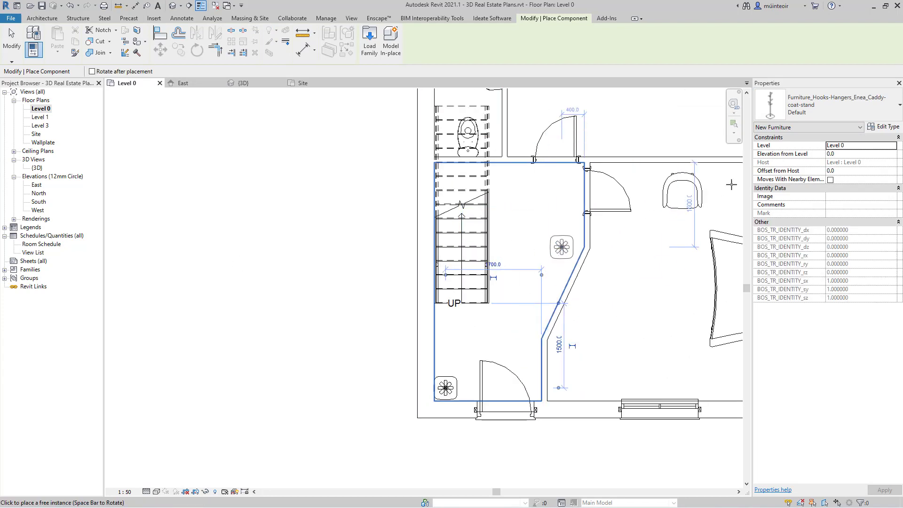
Browse down the component type list toward the white Aria floor lamp.
click(828, 105)
scroll(712, 234, down, 3)
scroll(711, 234, down, 4)
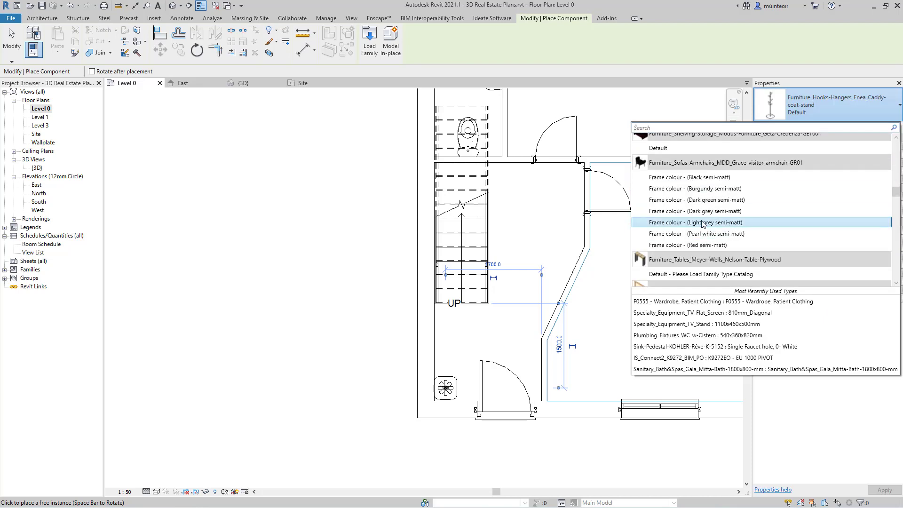
scroll(690, 207, down, 1)
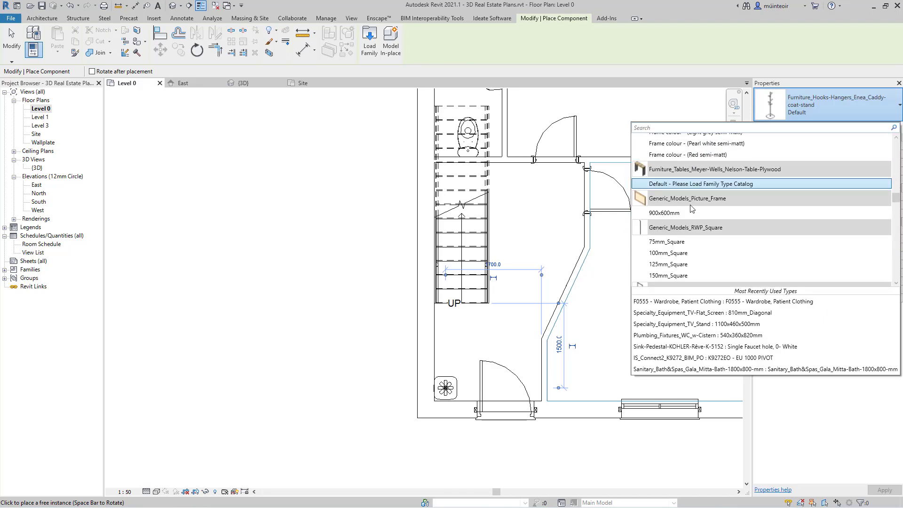
scroll(690, 205, down, 3)
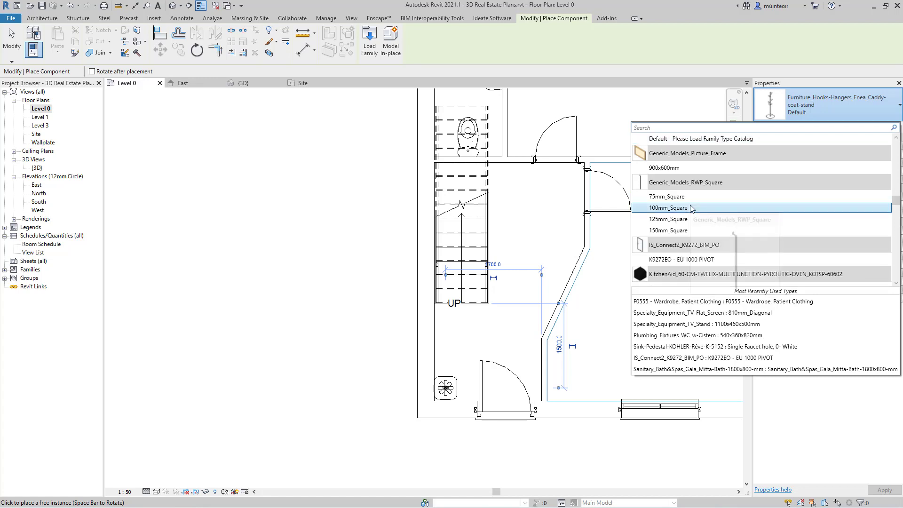
scroll(693, 203, down, 3)
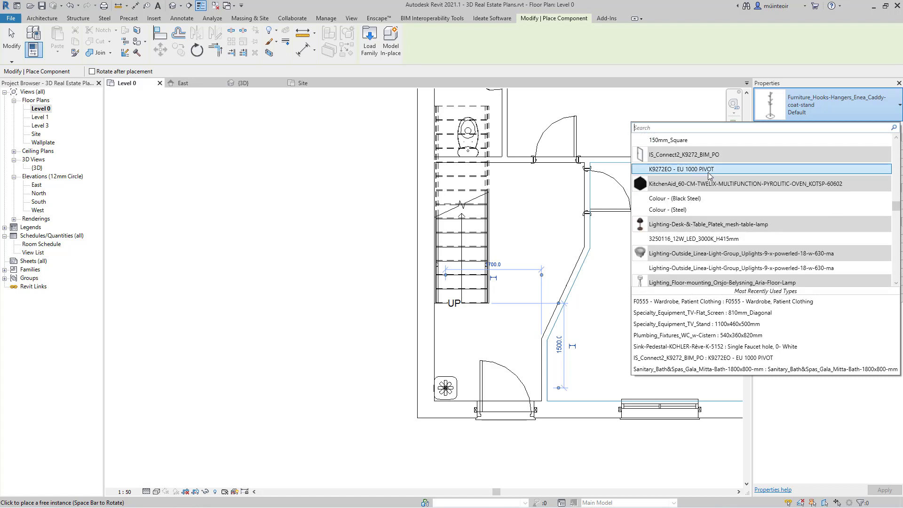
scroll(710, 168, down, 1)
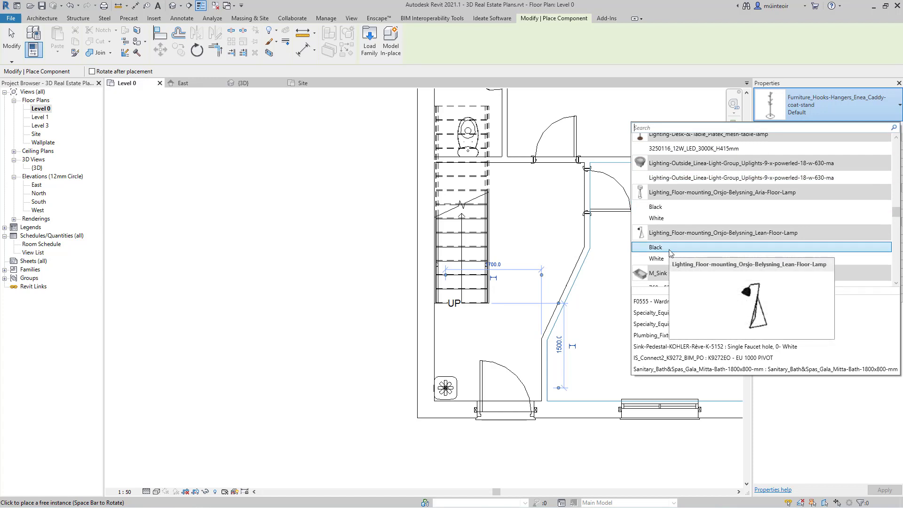
Choose the white Aria floor lamp with the whole living room in view.
click(667, 220)
middle_drag(671, 236, 532, 207)
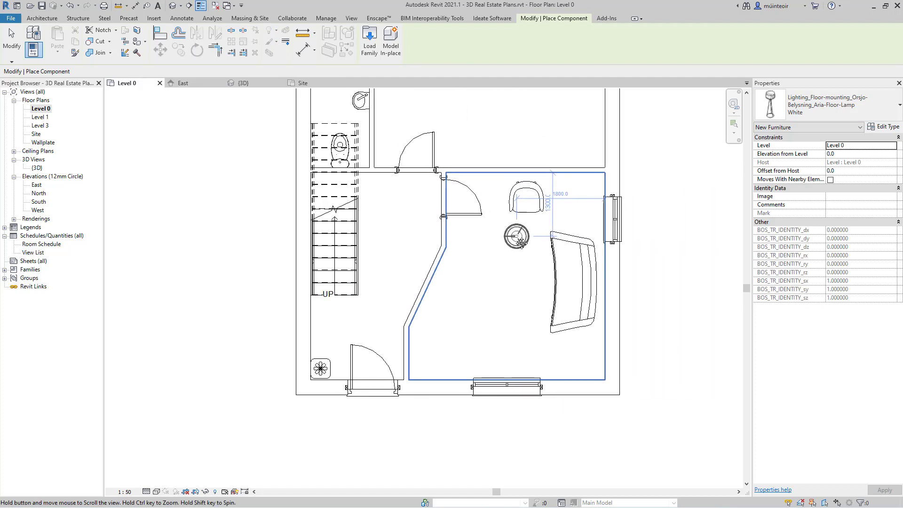
scroll(571, 351, down, 1)
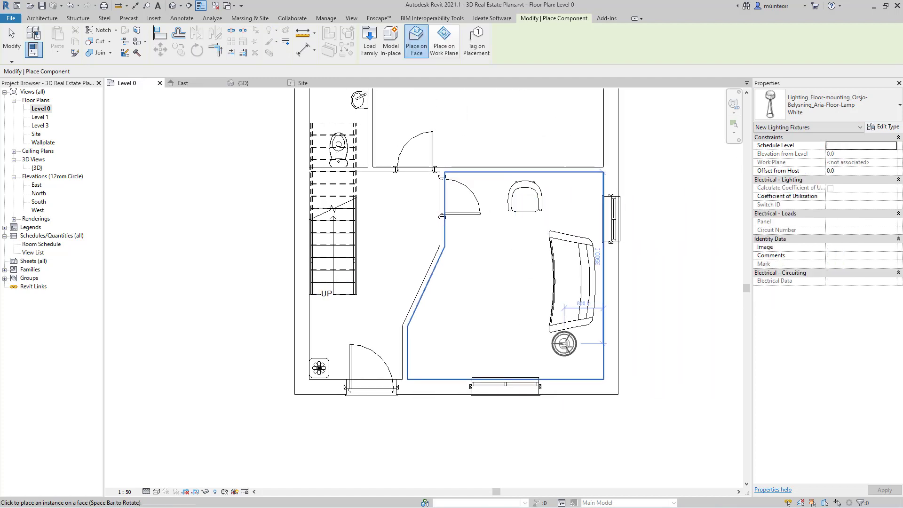
Place a Nancy Vintage Leather Chair at the Calia table's top end.
click(787, 117)
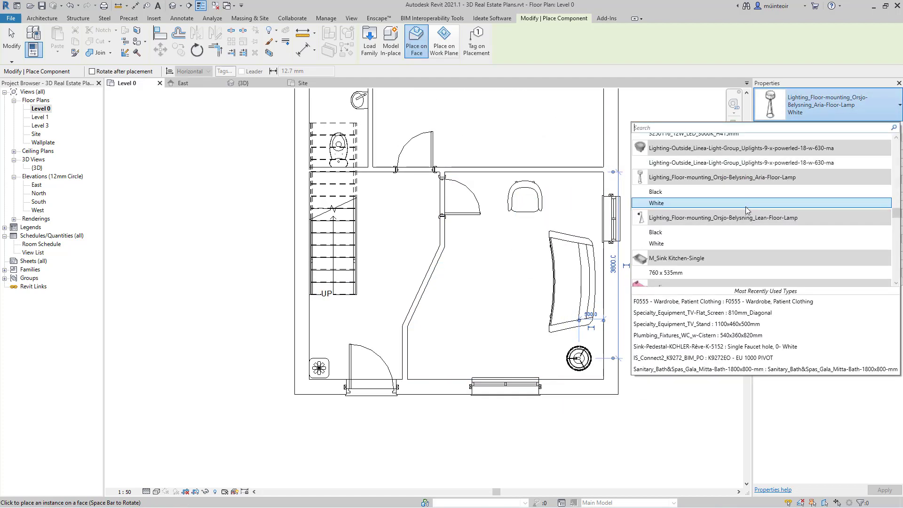
scroll(679, 230, down, 10)
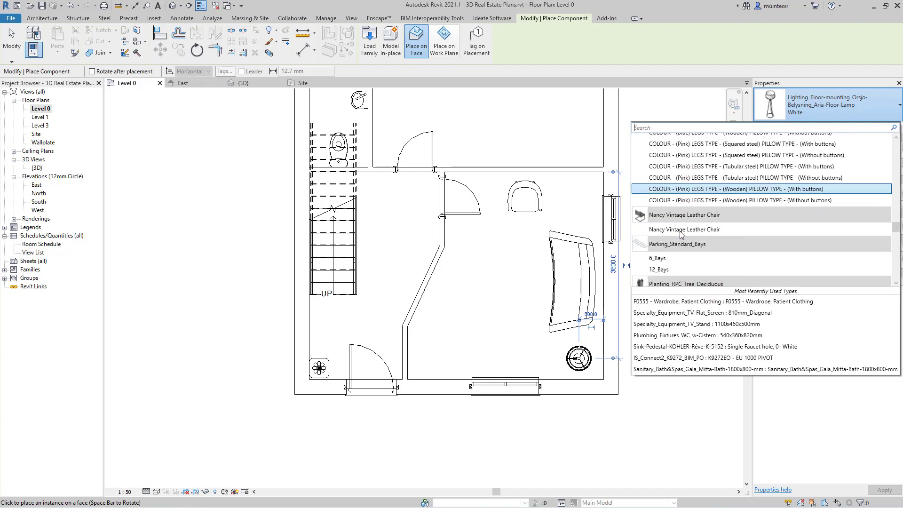
scroll(681, 234, down, 2)
scroll(678, 195, down, 3)
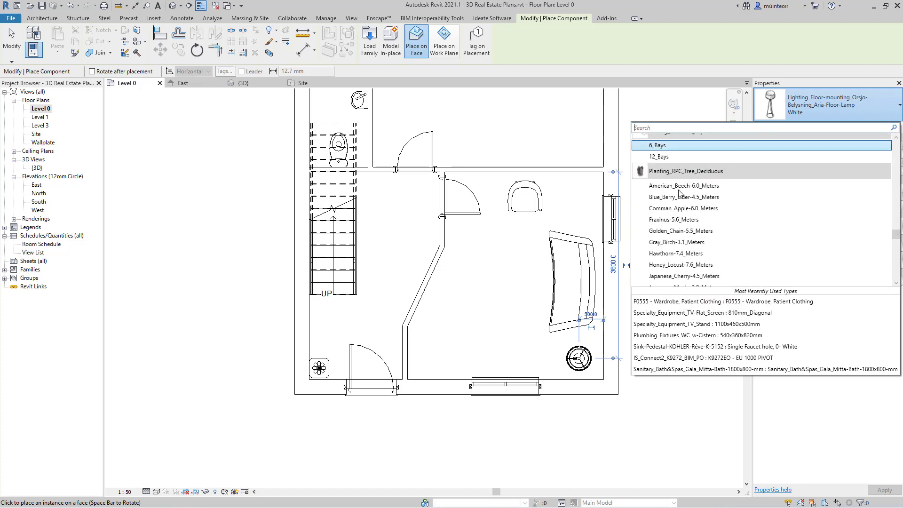
scroll(677, 195, up, 4)
click(677, 233)
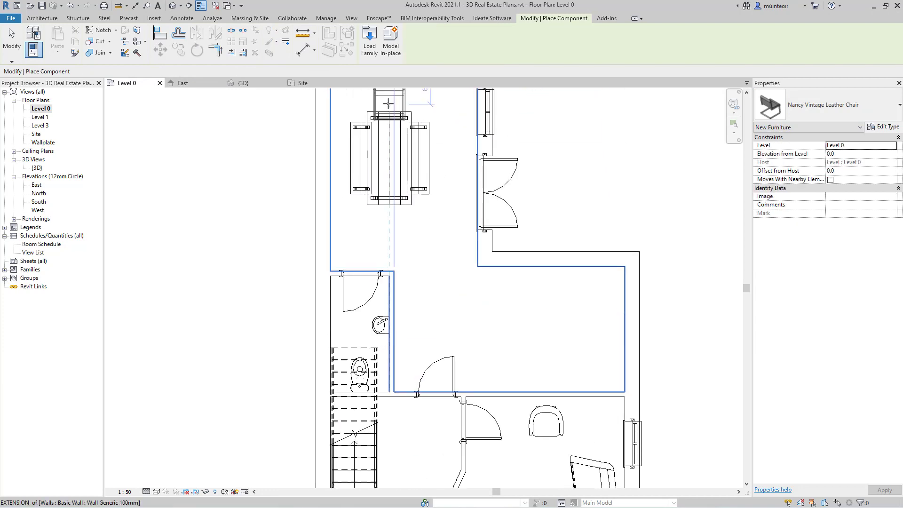
click(388, 103)
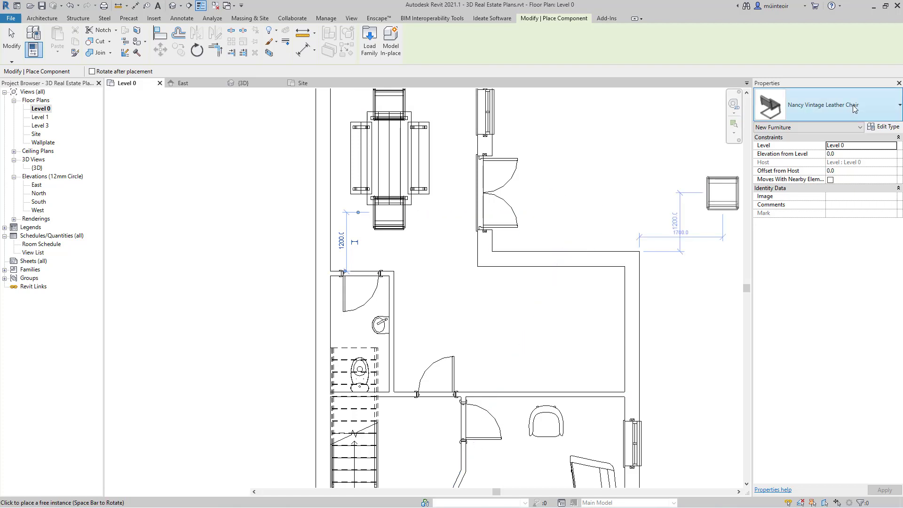
Scroll the component type list down toward the Serena bench.
click(828, 105)
scroll(695, 217, down, 10)
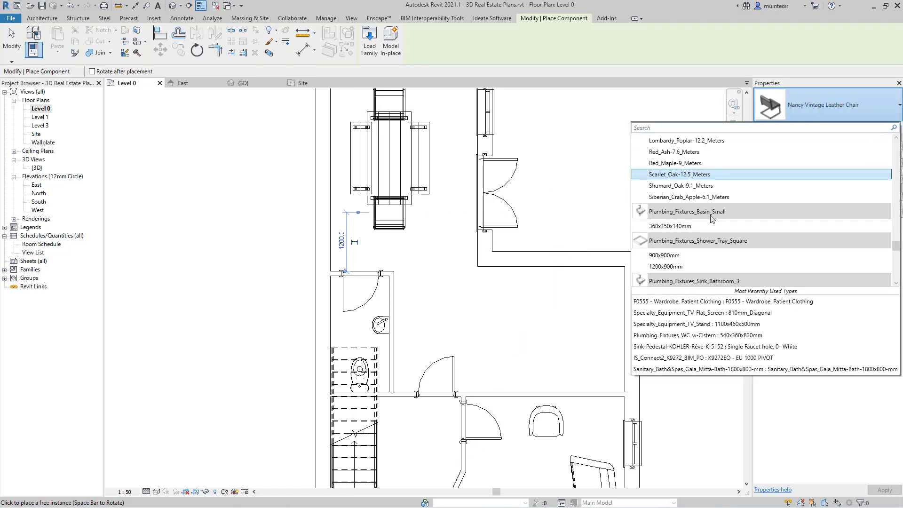
scroll(706, 220, down, 5)
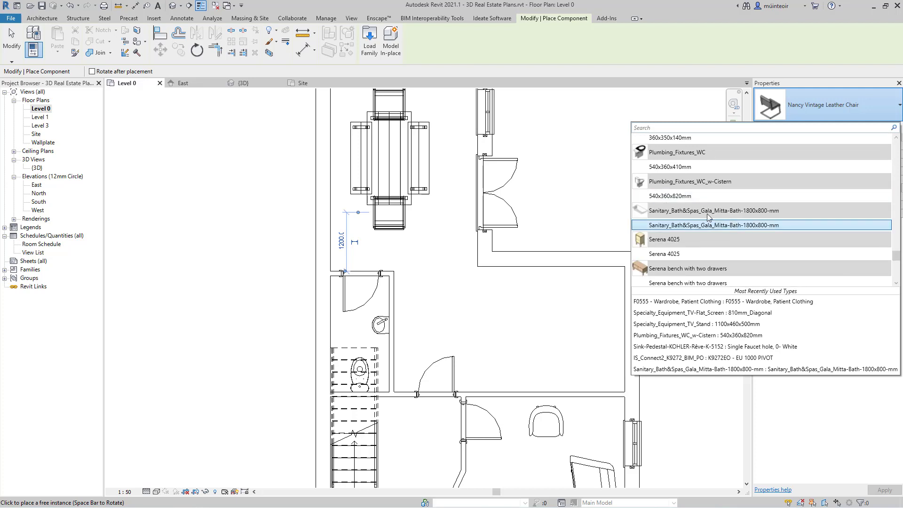
scroll(686, 225, down, 1)
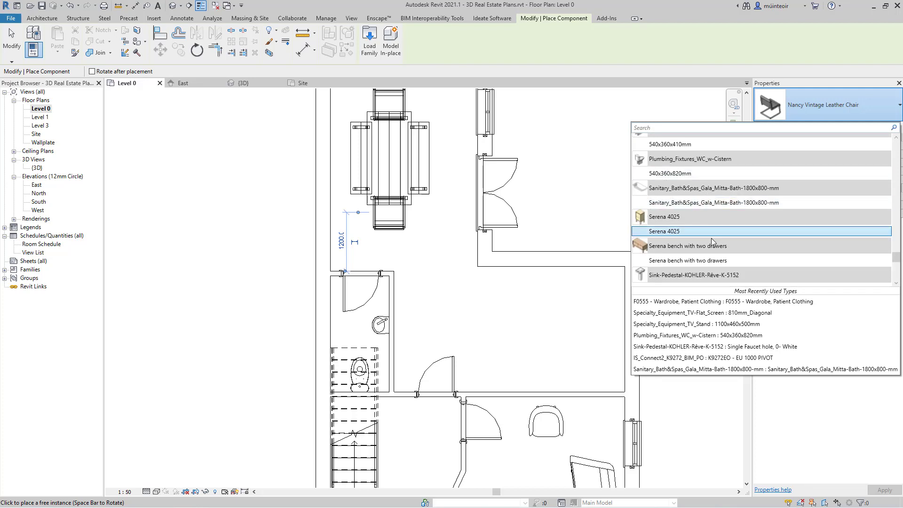
Place the two-drawer Serena bench in the stair hall, angled along the diagonal wall.
click(679, 261)
middle_drag(484, 318, 494, 150)
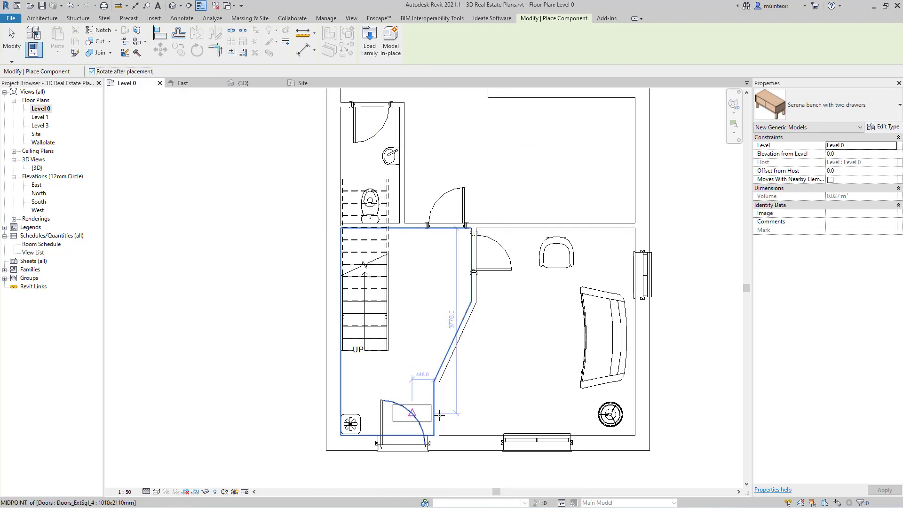
click(458, 396)
click(464, 402)
key(Escape)
Move the Serena bench beside the entrance door and start CM for another component.
click(466, 396)
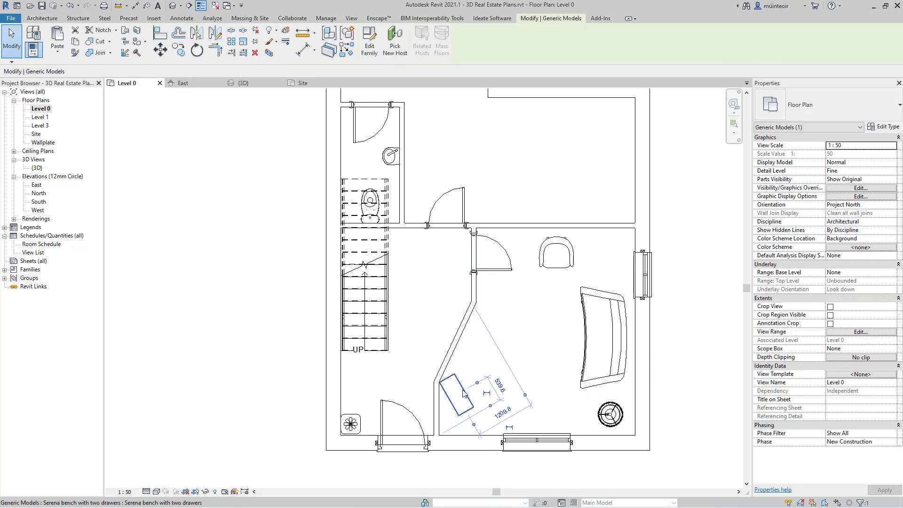
scroll(465, 394, up, 1)
drag(466, 394, 460, 404)
key(c)
key(m)
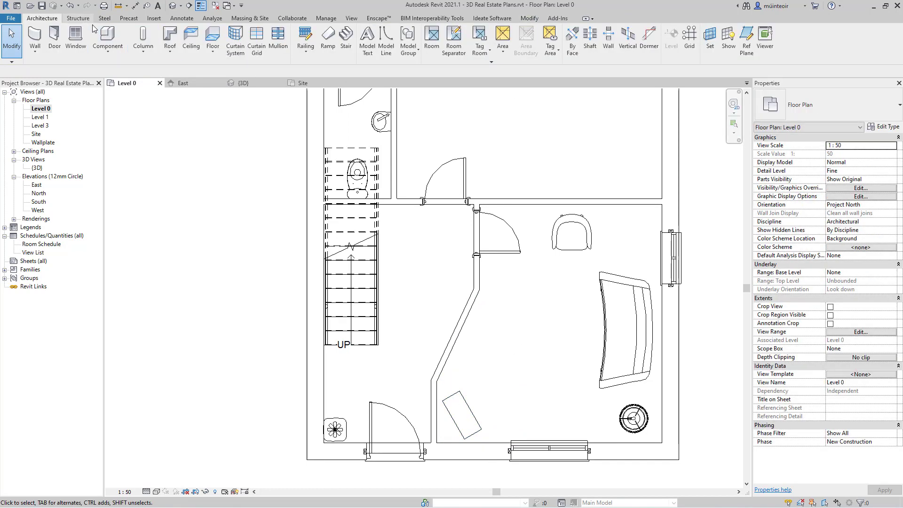
Filter the types by 'tv' and choose the 1100x460x500mm TV stand.
click(801, 106)
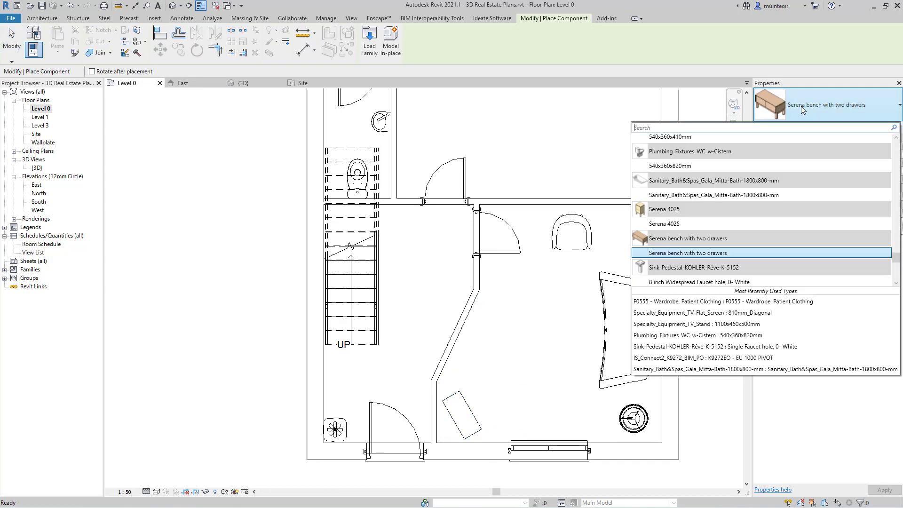
text(tv)
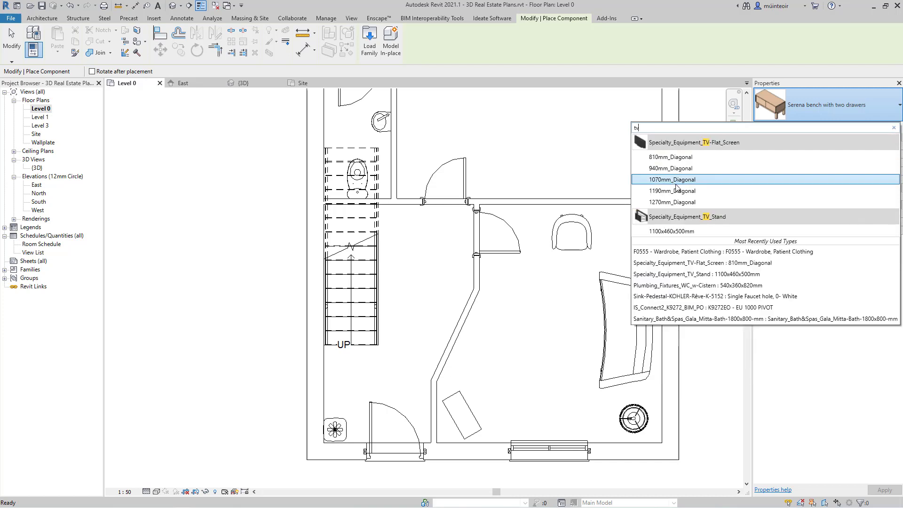
click(687, 232)
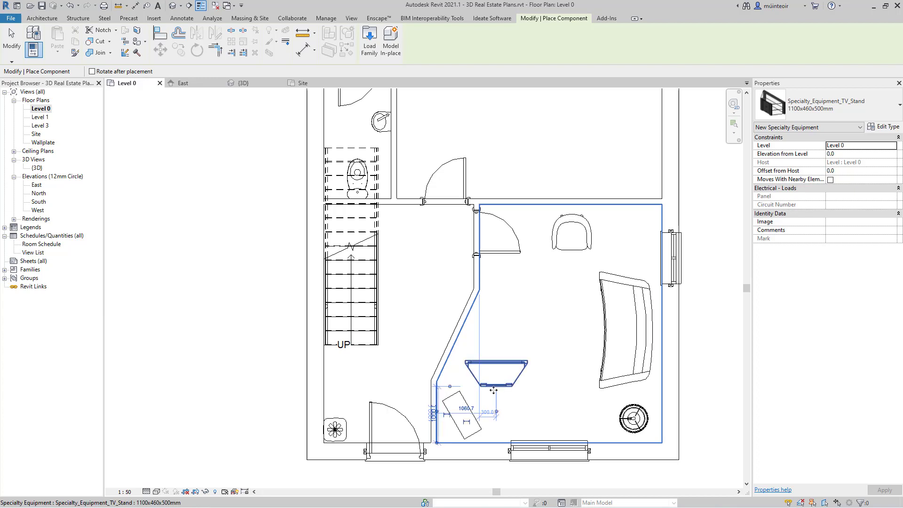
Place the 1190mm_Diagonal flat-screen TV on the stand.
click(807, 106)
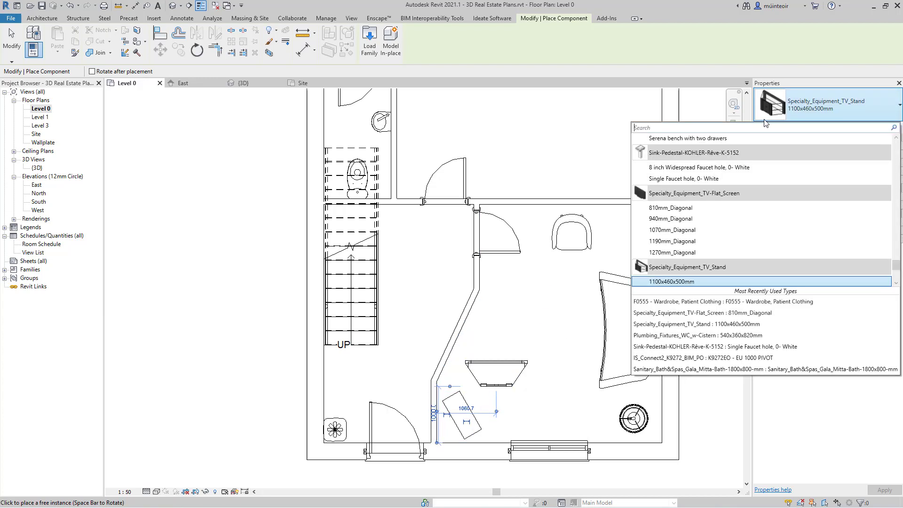
click(675, 241)
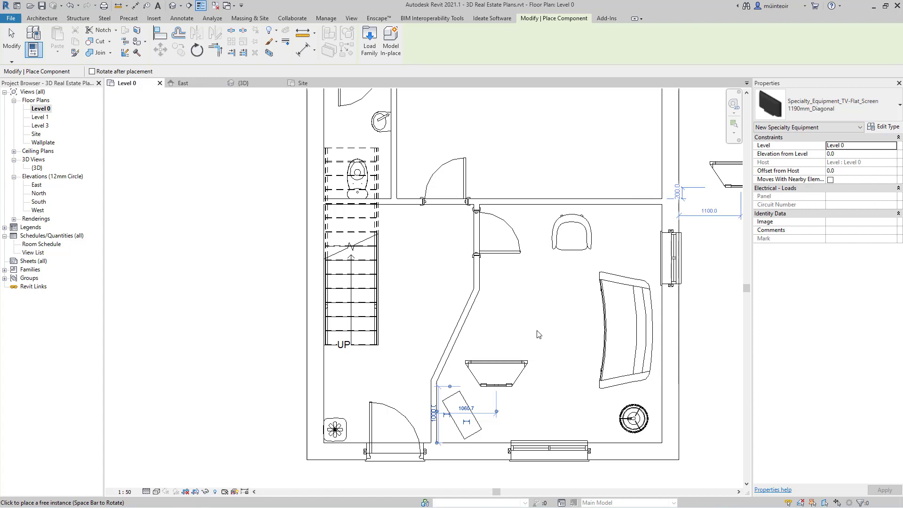
click(496, 373)
key(Escape)
key(Escape)
click(471, 417)
key(Escape)
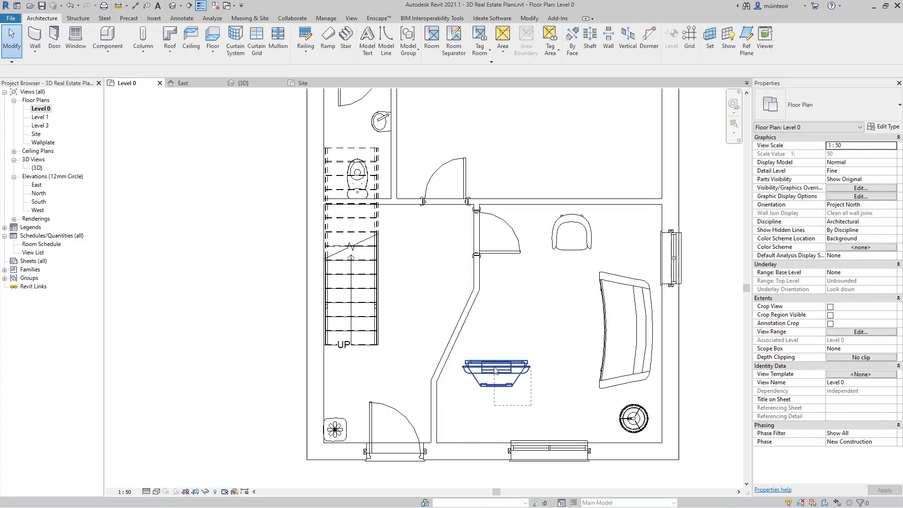
Rotate the TV unit 30 degrees and move it into the living room.
click(496, 371)
click(198, 49)
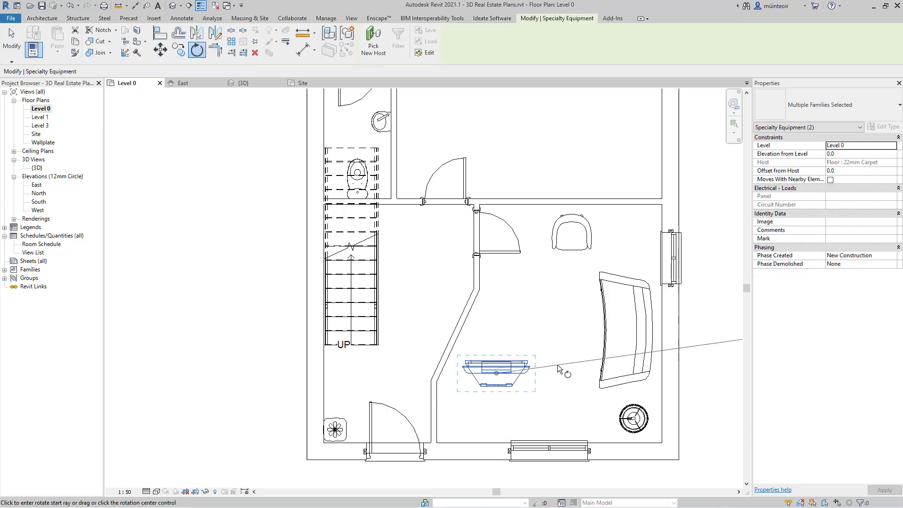
click(562, 372)
click(574, 420)
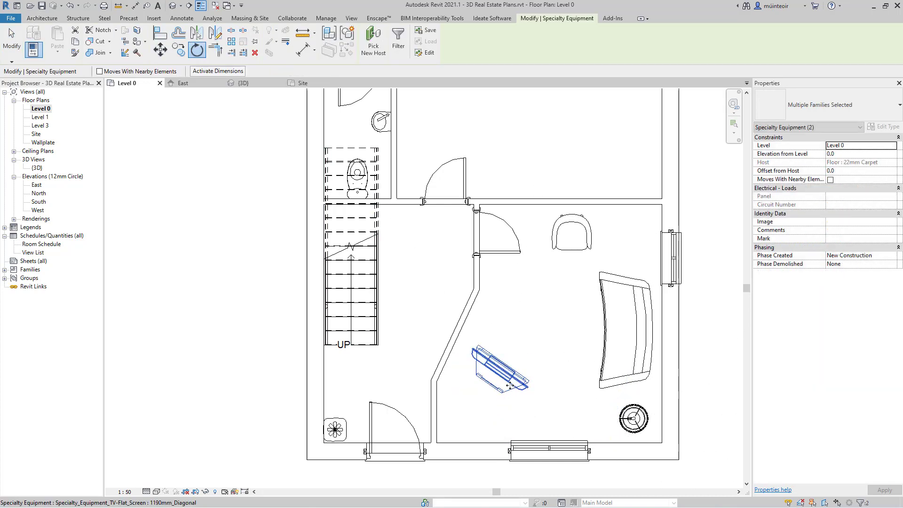
ctrl+click(479, 422)
drag(480, 422, 478, 422)
key(Escape)
scroll(262, 251, down, 2)
ctrl+scroll(446, 252, up, 2)
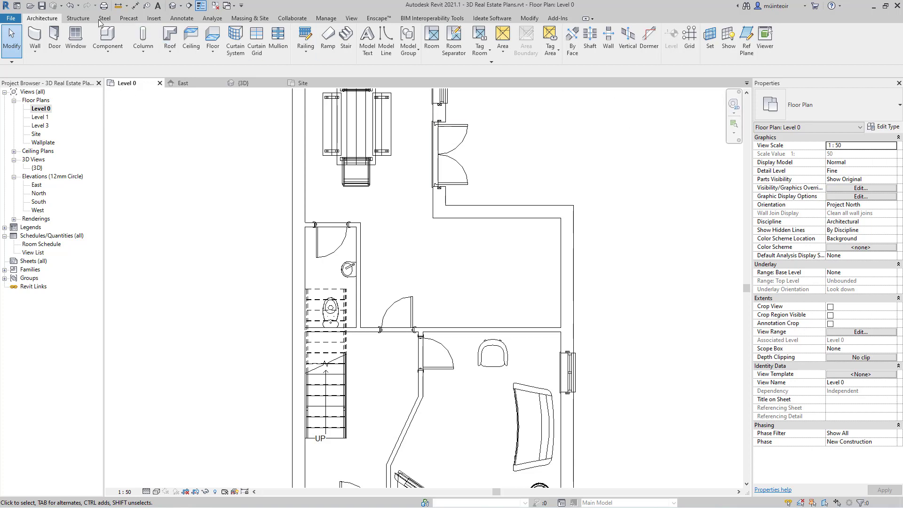
Place the 931x931x900mm Casework_Base_Corner_Dbl-Doors_1 cabinet in the room's corner.
click(107, 36)
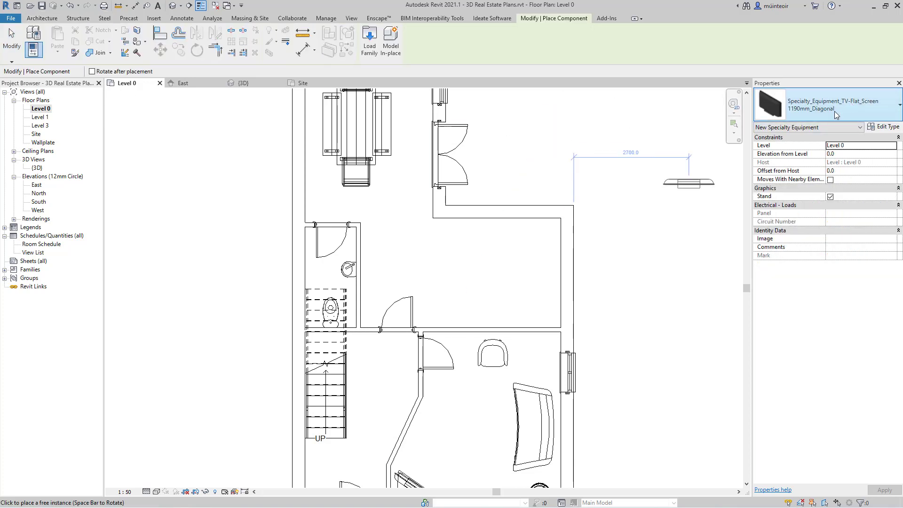
click(830, 114)
scroll(726, 231, up, 10)
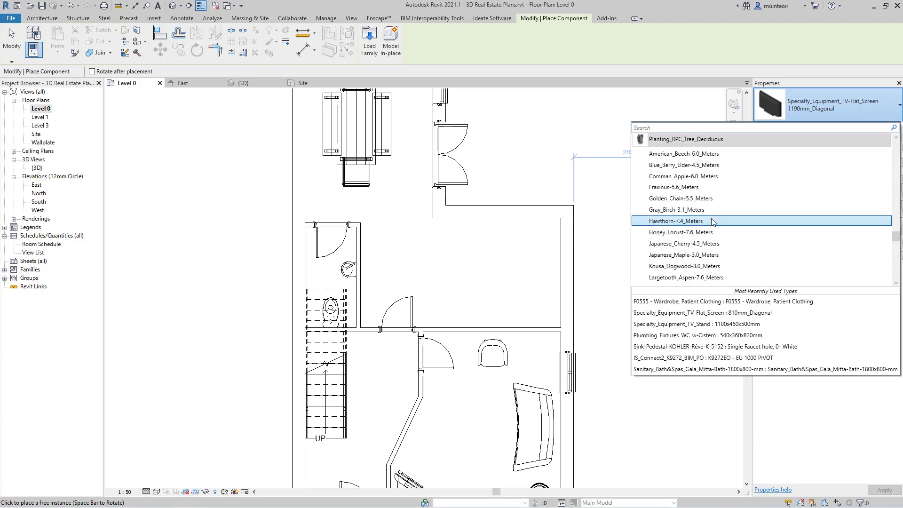
scroll(712, 221, up, 10)
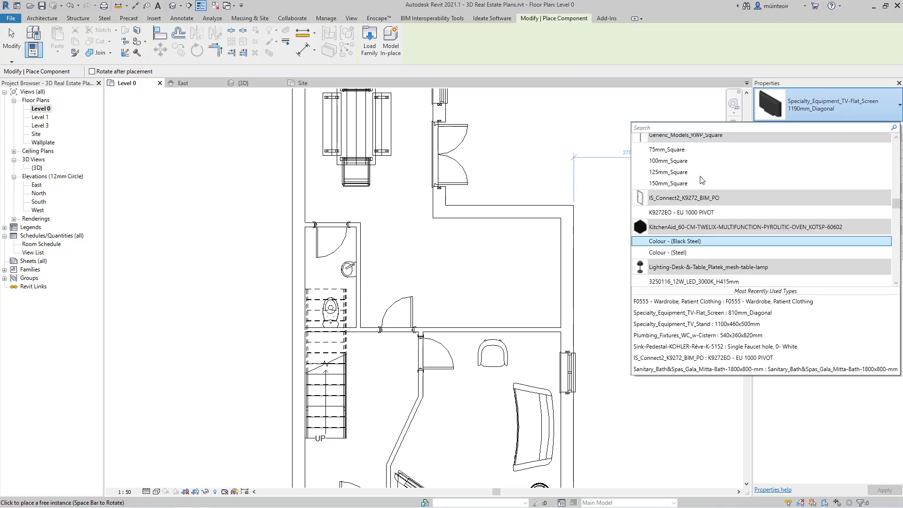
scroll(701, 177, up, 10)
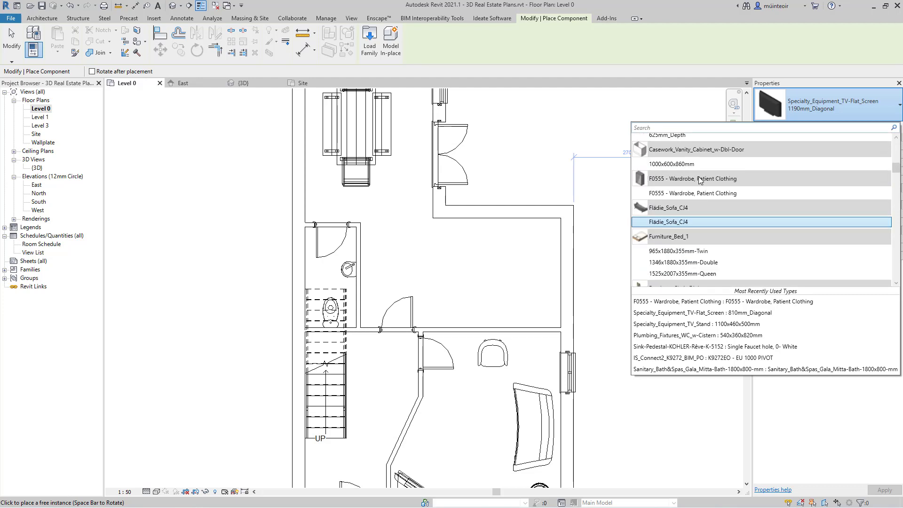
scroll(699, 180, up, 3)
scroll(695, 174, up, 5)
click(673, 203)
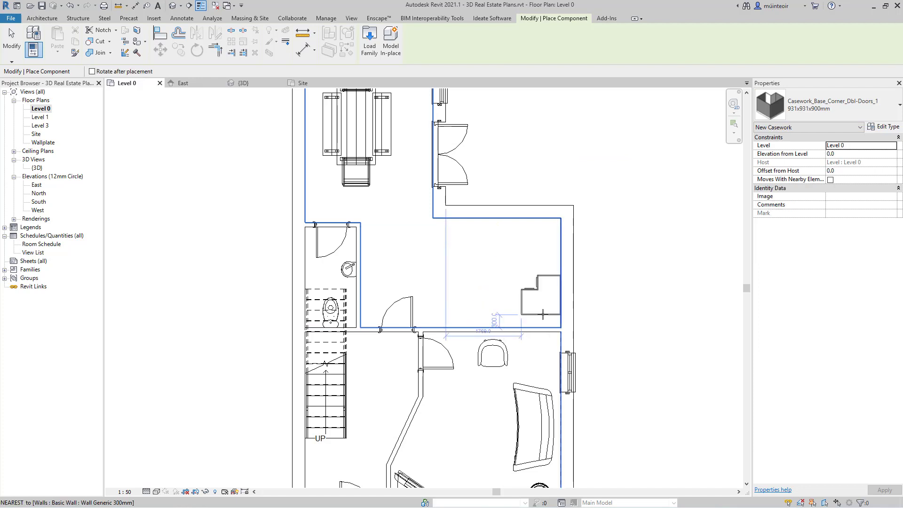
Line the bottom and right walls with five 500x600x860mm single-door base cabinets.
click(811, 112)
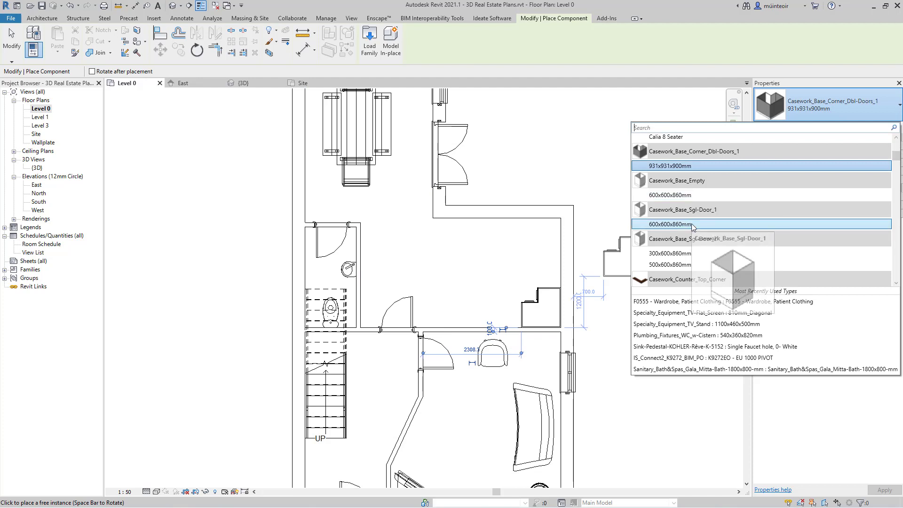
click(675, 265)
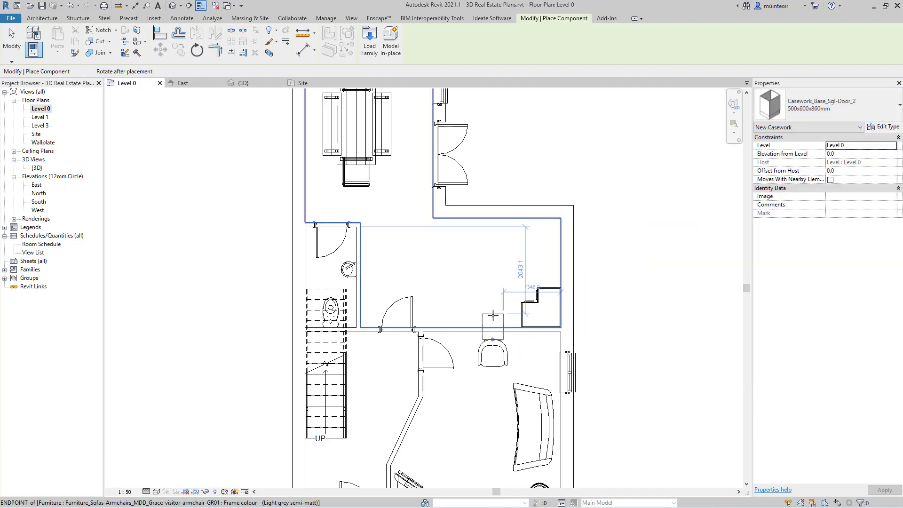
scroll(506, 301, up, 2)
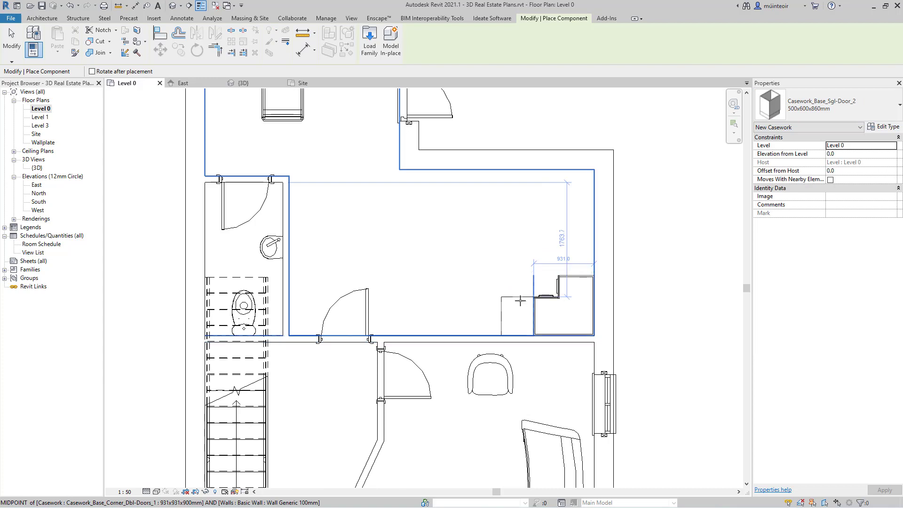
click(521, 300)
click(487, 300)
click(455, 299)
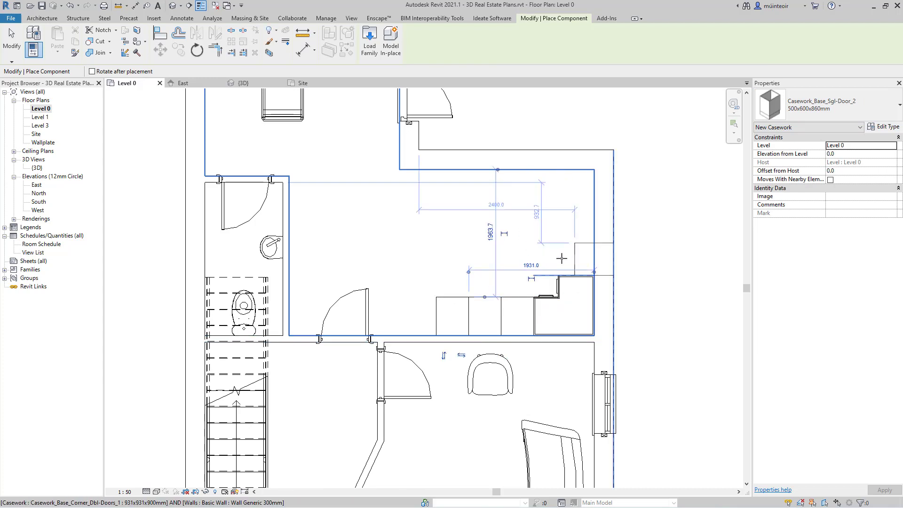
click(557, 259)
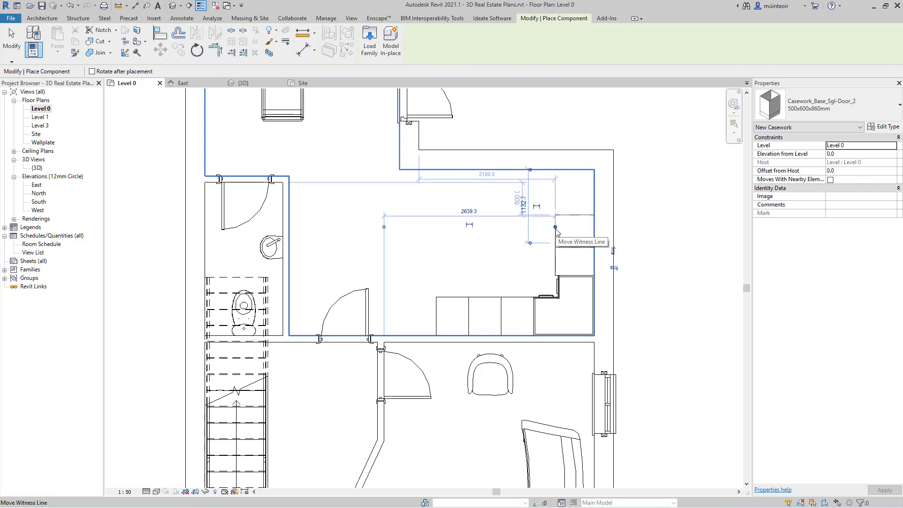
click(557, 229)
key(Escape)
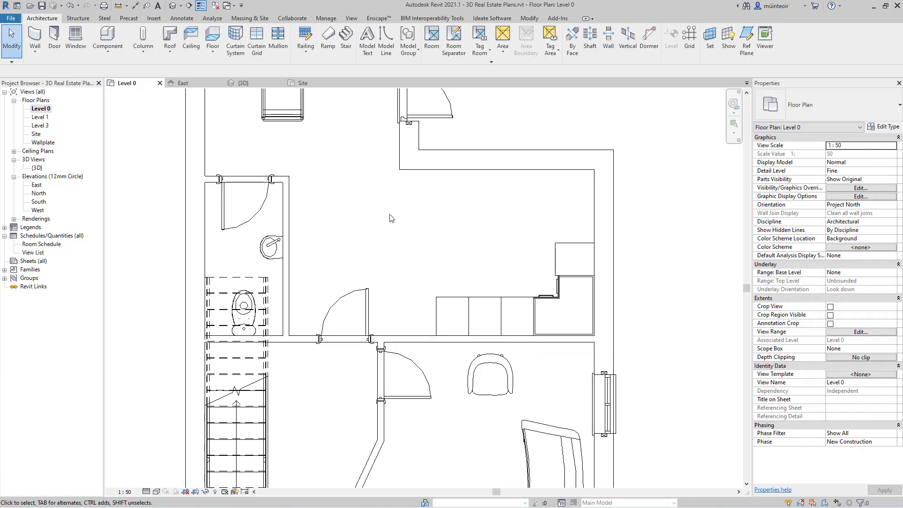
Place the 625mm-depth corner sink counter, turned 180°, in the kitchen corner and save the project.
scroll(451, 230, down, 2)
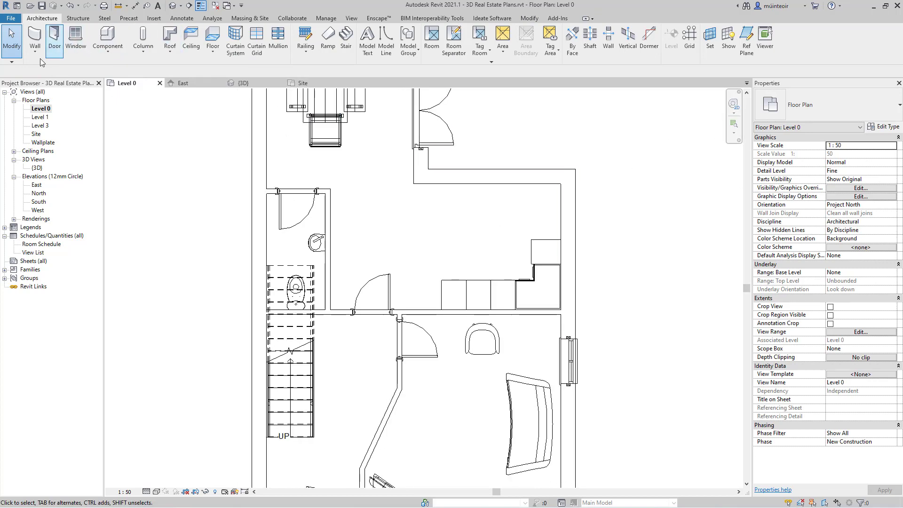
click(107, 36)
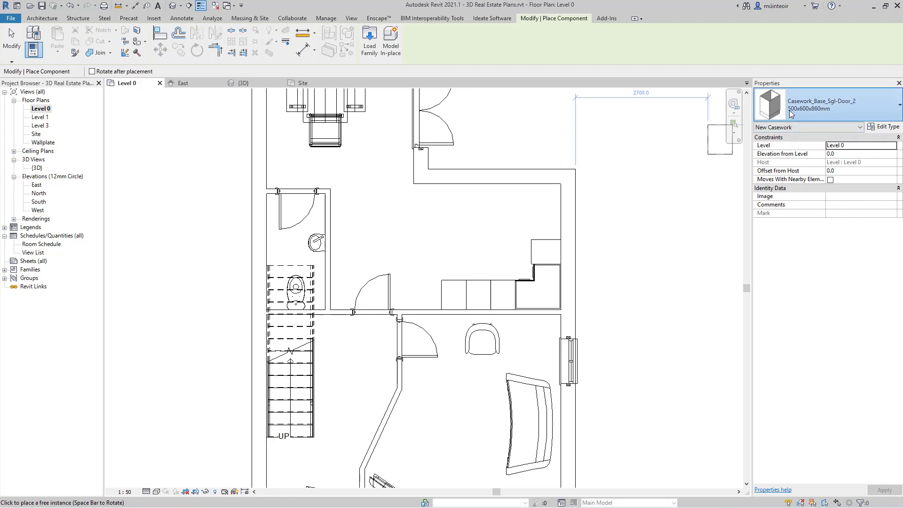
click(790, 113)
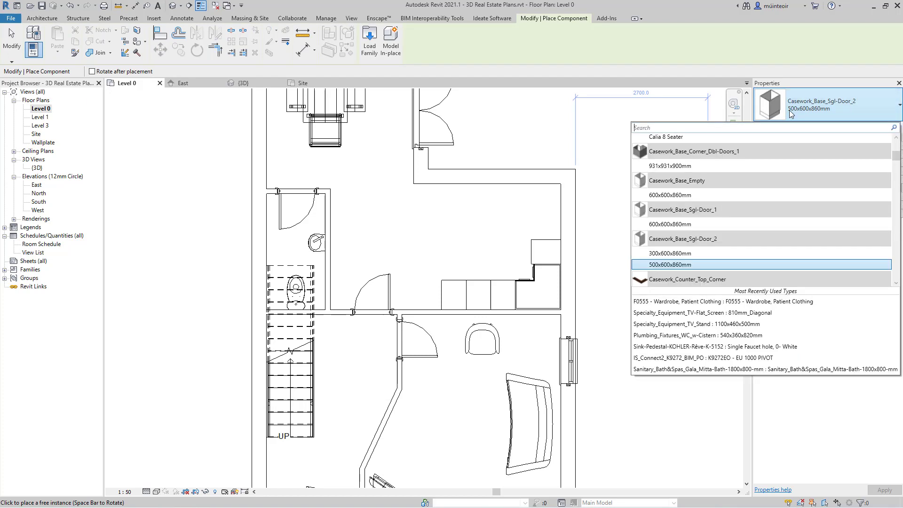
scroll(715, 250, down, 1)
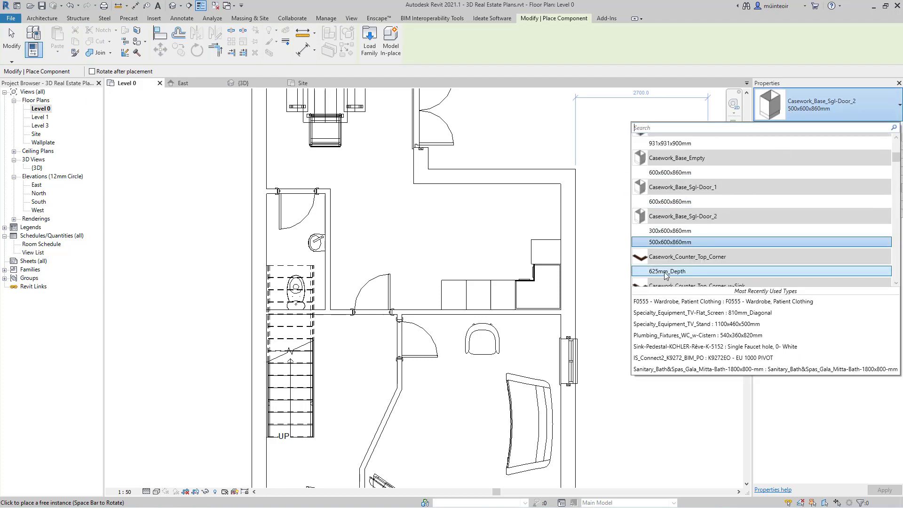
scroll(689, 273, down, 2)
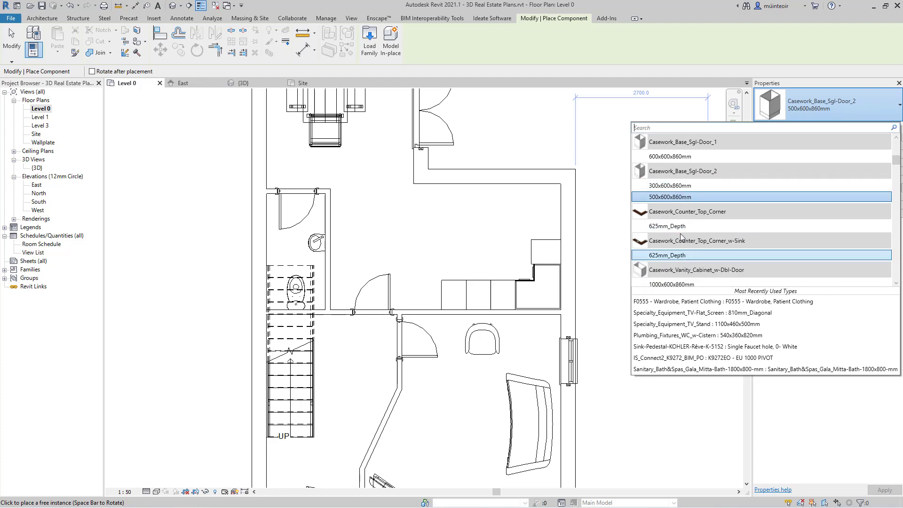
click(681, 256)
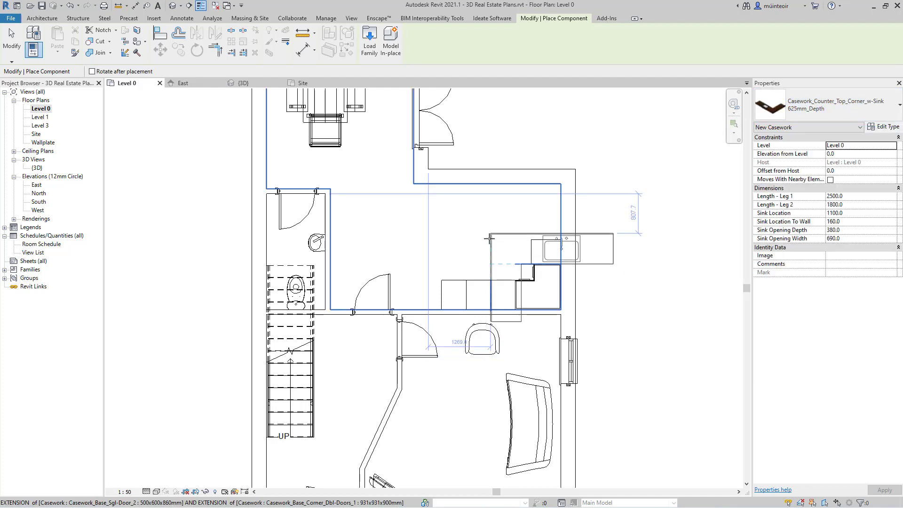
key(space)
key(space)
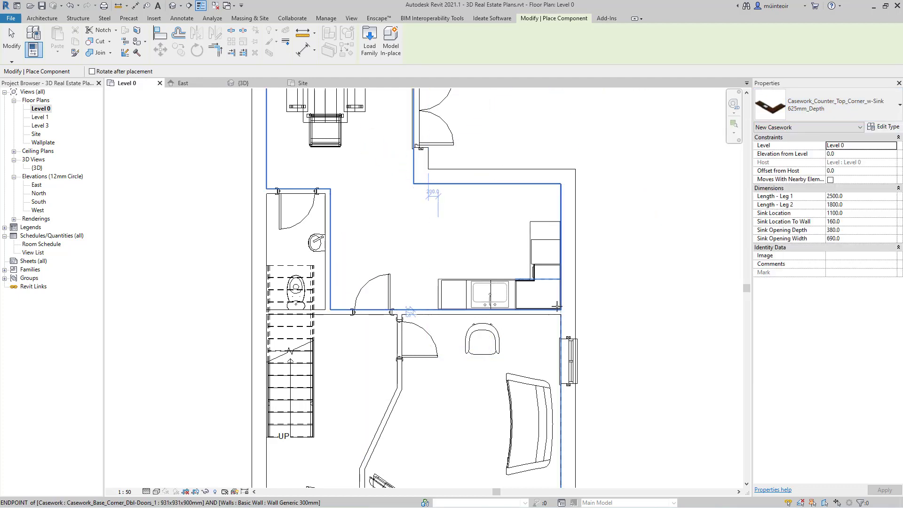
click(557, 232)
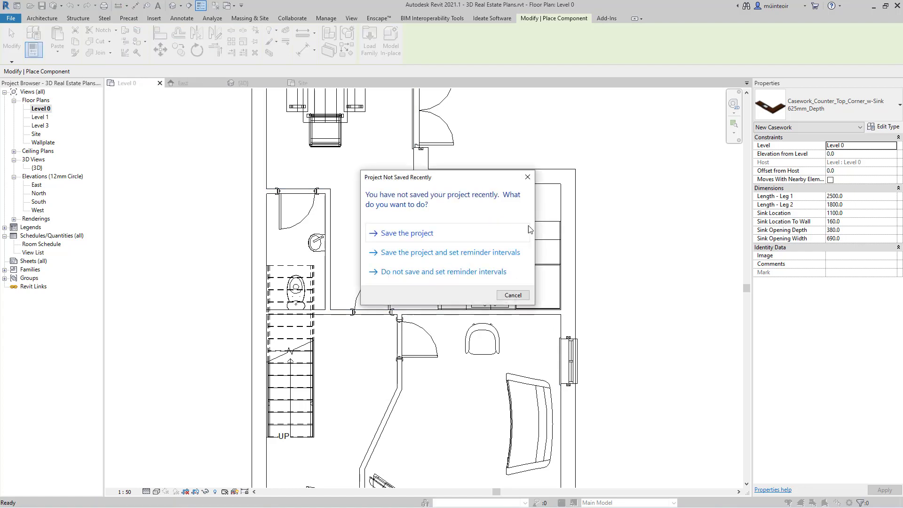
click(407, 234)
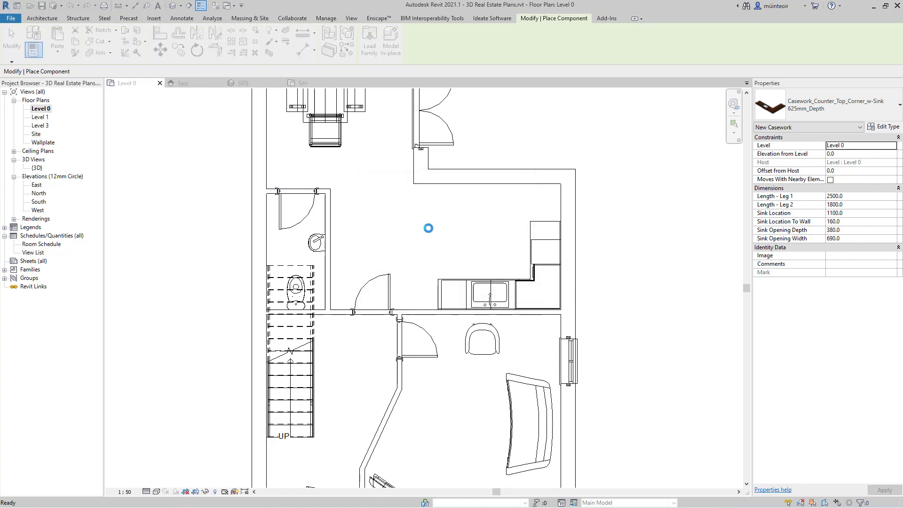
key(Escape)
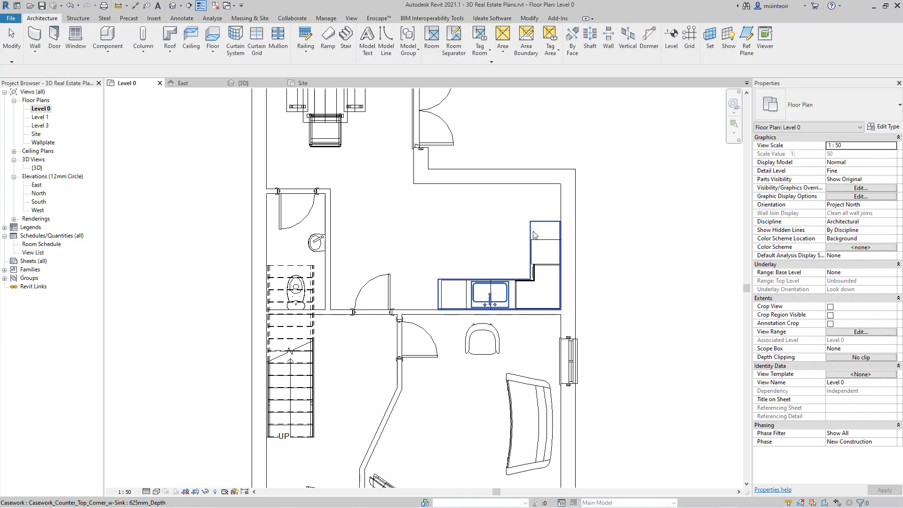
Shorten the counter's legs to 2459.9 and 1421.3 to fit the cabinets.
click(543, 235)
scroll(544, 235, up, 3)
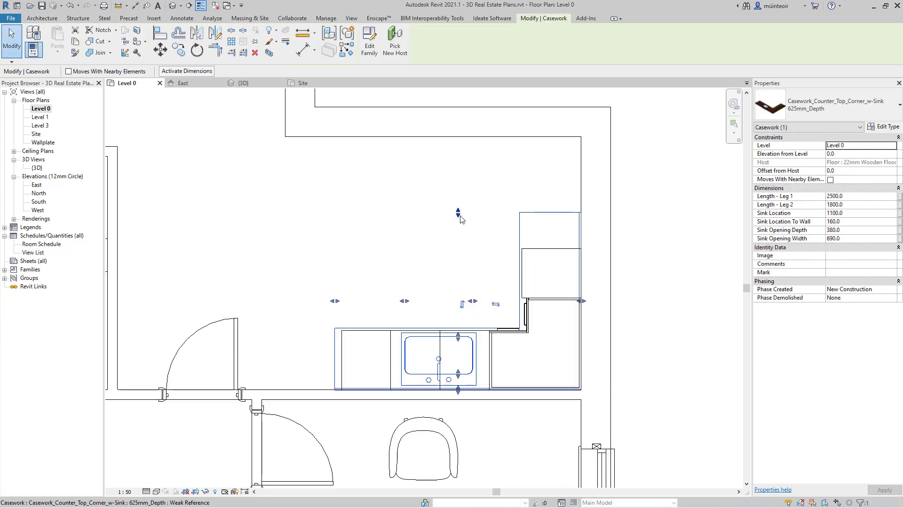
drag(461, 221, 461, 252)
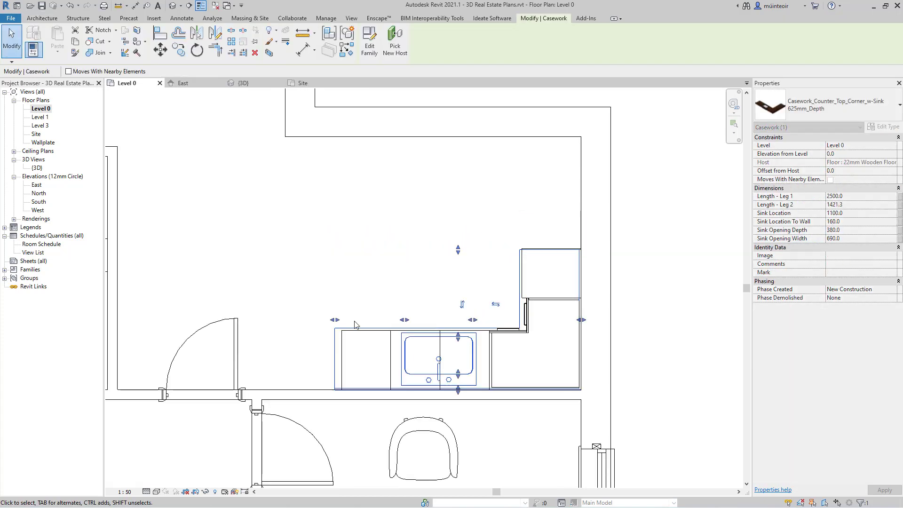
mouse_move(338, 319)
mouse_down()
mouse_move(352, 317)
mouse_move(340, 320)
mouse_up()
click(351, 228)
scroll(357, 223, down, 5)
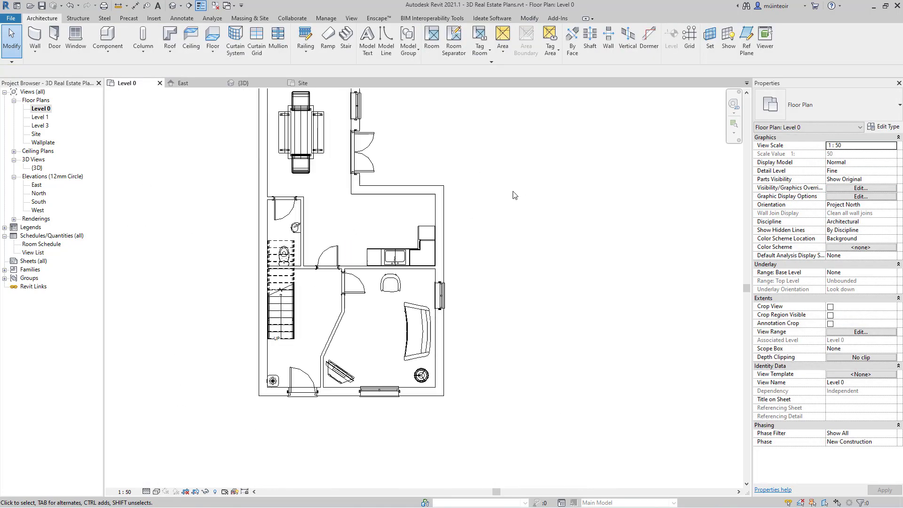
scroll(515, 195, down, 2)
click(75, 37)
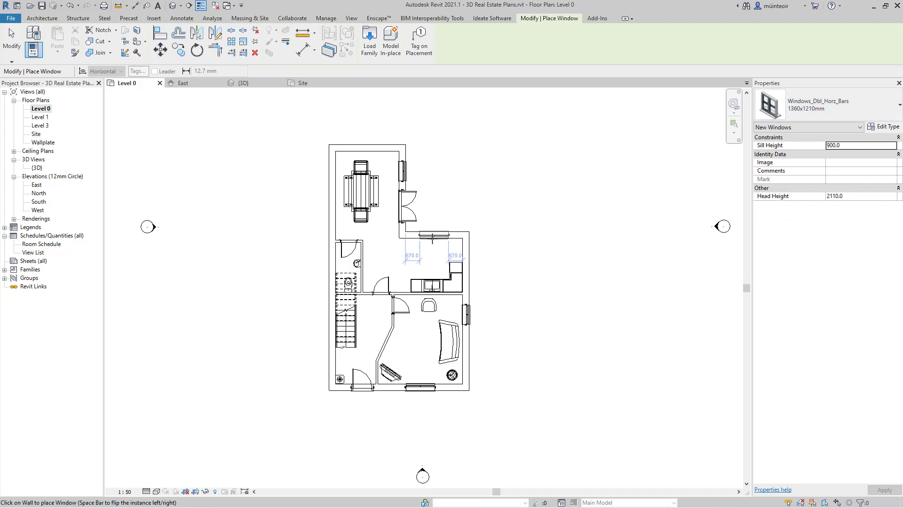
click(796, 115)
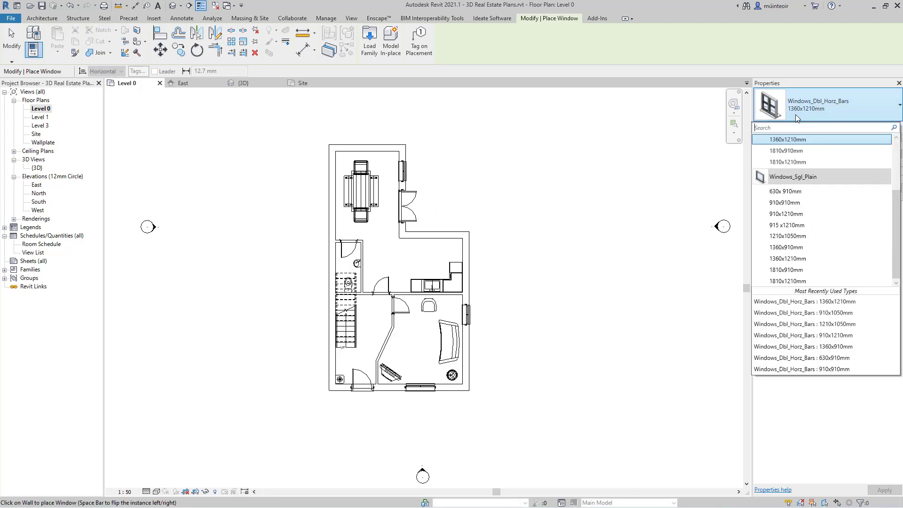
scroll(808, 150, up, 1)
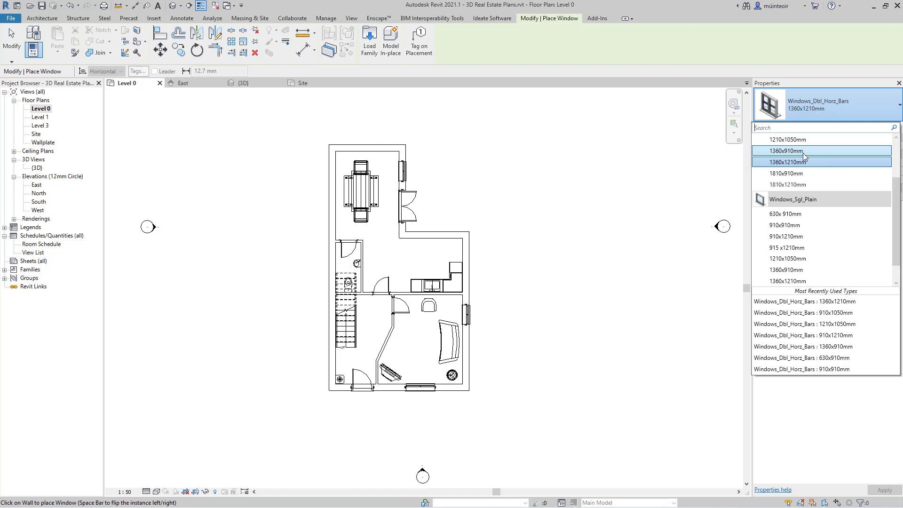
click(801, 152)
click(795, 115)
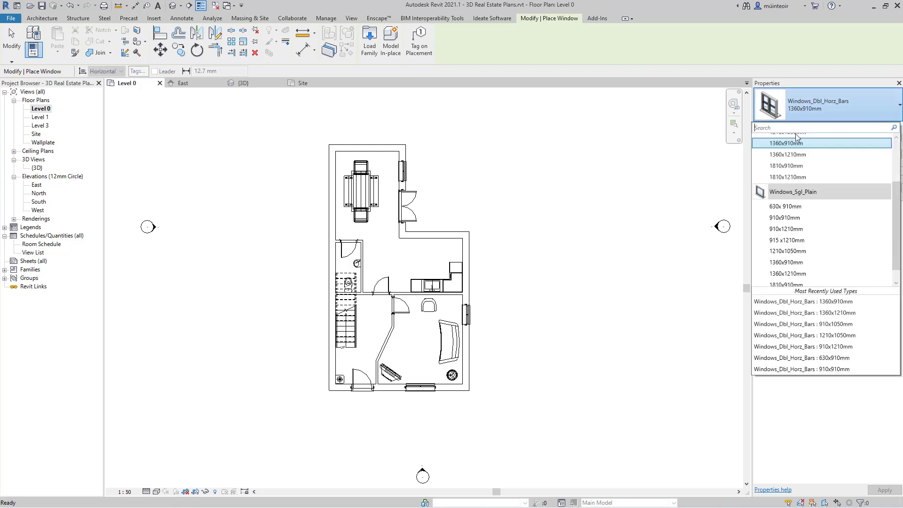
scroll(794, 154, up, 1)
click(796, 155)
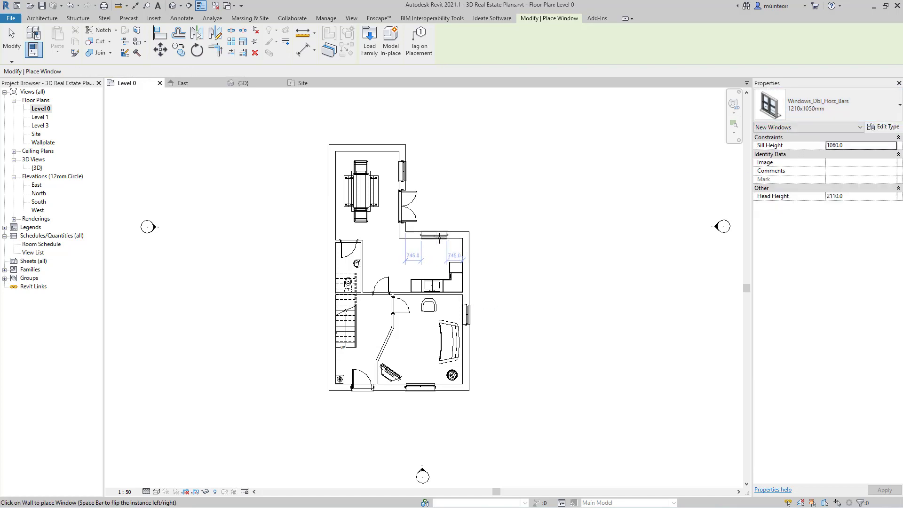
key(Escape)
key(Escape)
Fit the floor plan in view, then open the {3D} view from the Project Browser.
middle_click(525, 215)
middle_click(525, 214)
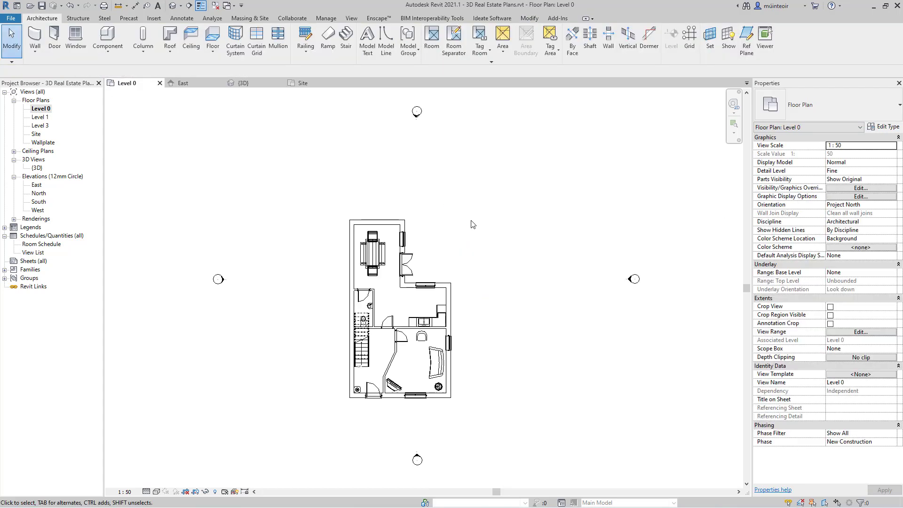
middle_drag(463, 240, 469, 241)
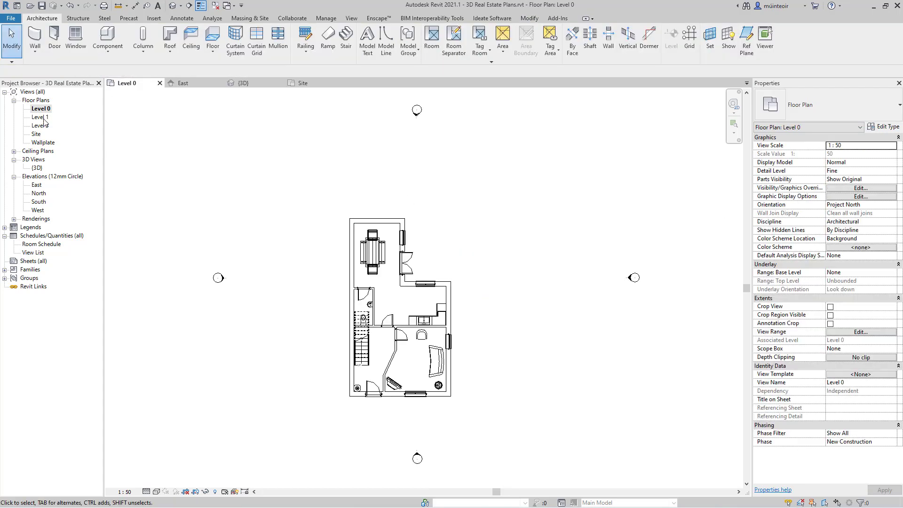
double_click(36, 168)
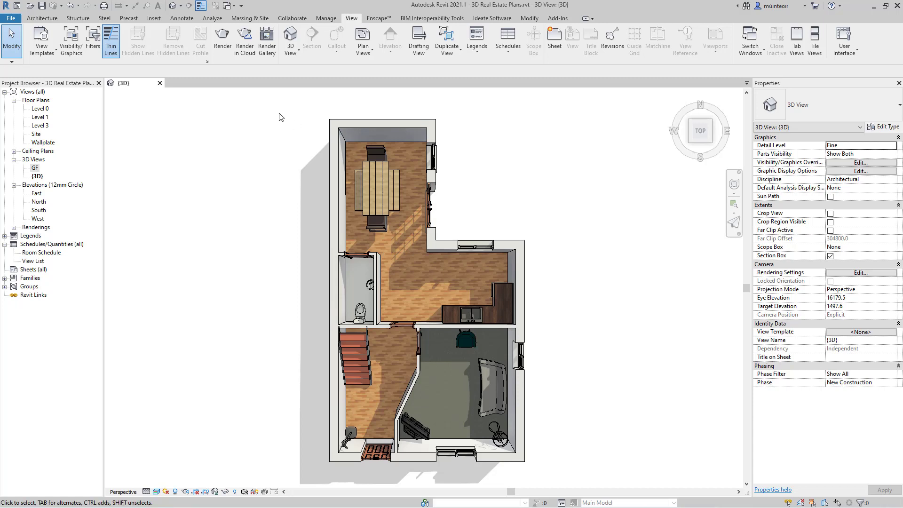
In Rendering settings, set Quality to Best and try 300 then 600 DPI printer resolution.
click(218, 46)
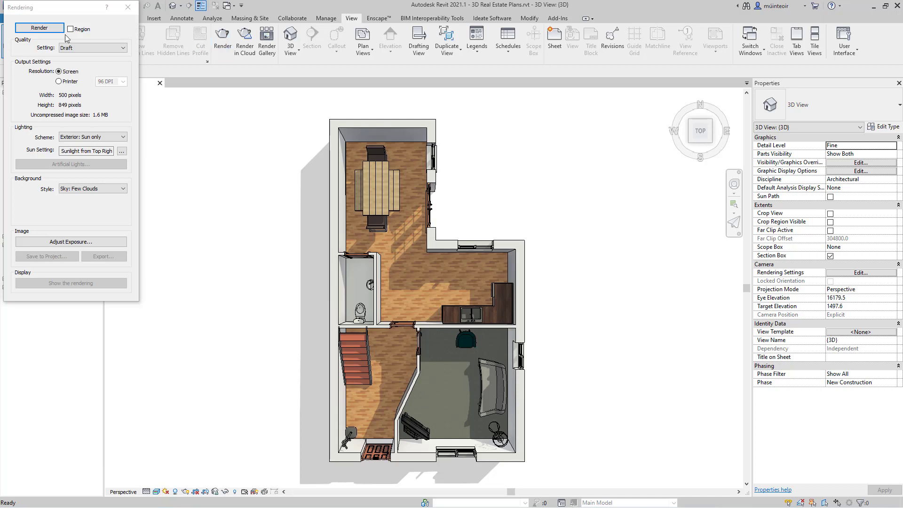
click(96, 48)
click(78, 81)
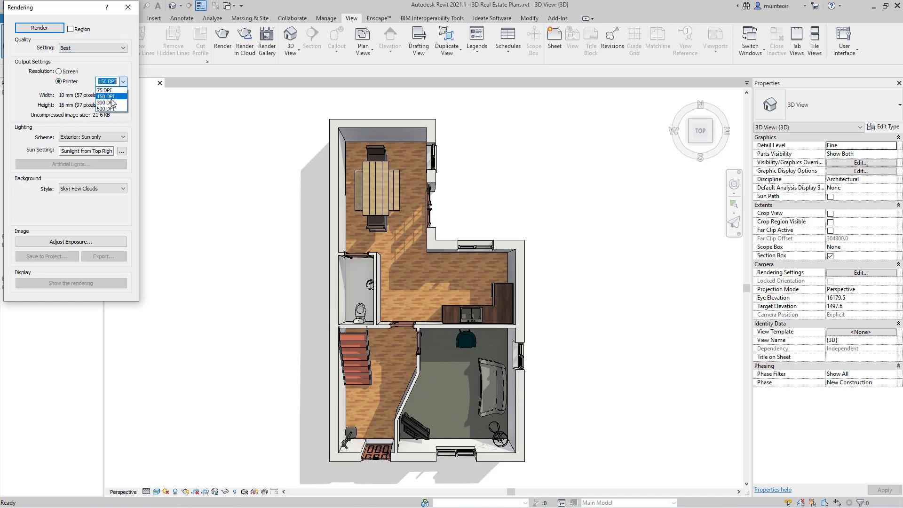
click(120, 87)
click(109, 96)
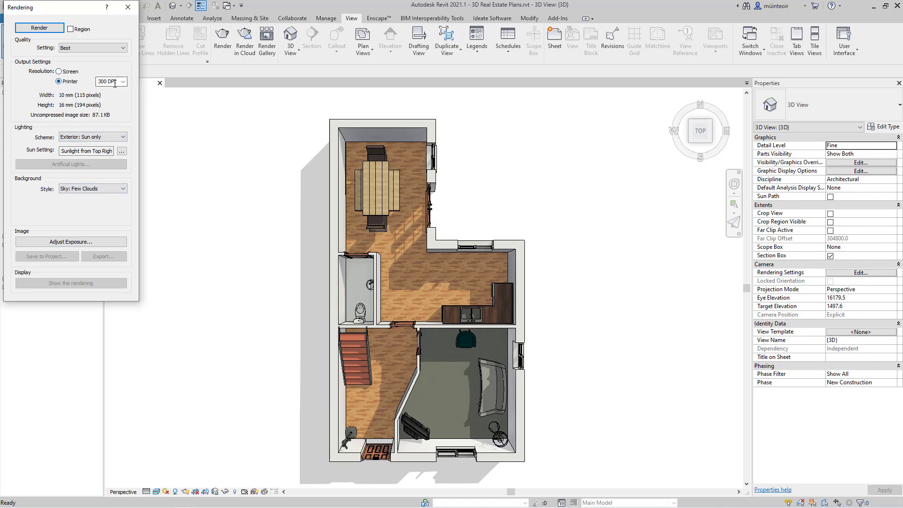
click(116, 83)
click(110, 109)
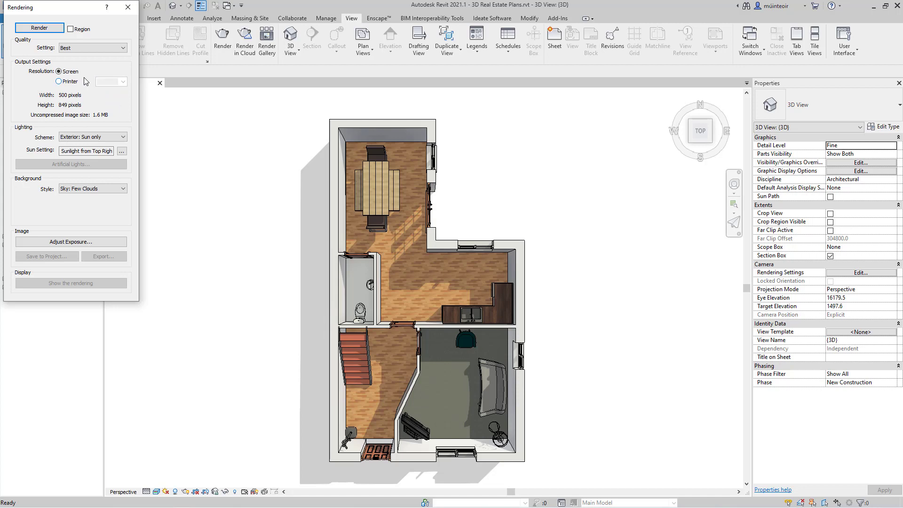
Set up a cloud render of the 3D view at Final quality and Maximum (16 Mega Pixel) size.
click(127, 9)
click(244, 42)
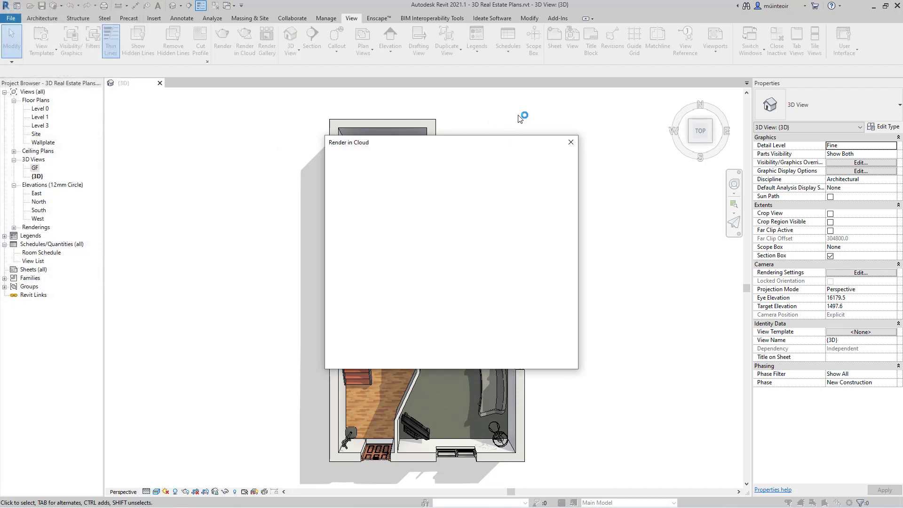
click(436, 213)
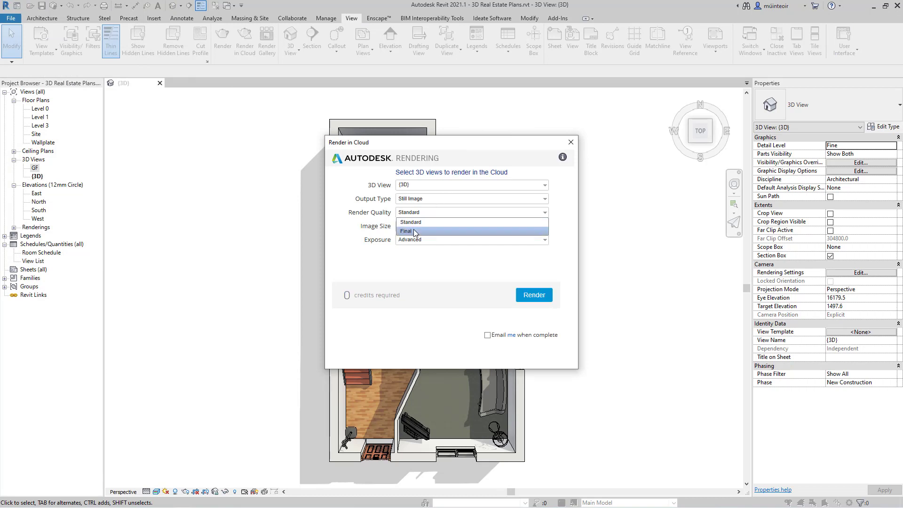
click(417, 231)
click(424, 226)
click(426, 271)
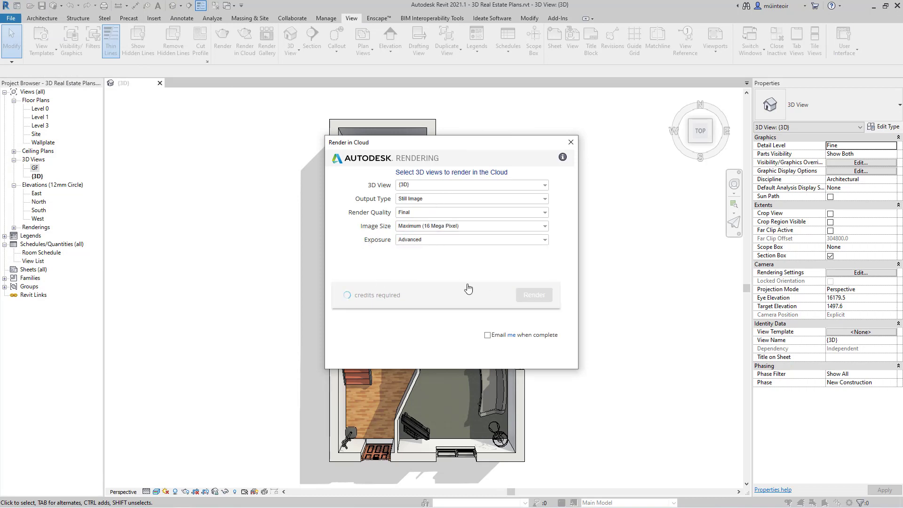
Submit the cloud render, accepting the missing-texture warning and letting the upload continue in the background.
click(535, 297)
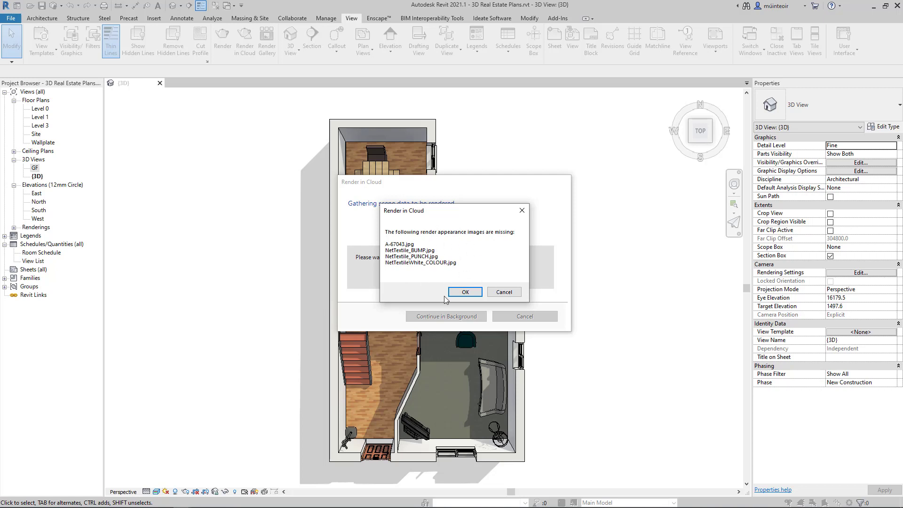
click(465, 292)
click(444, 316)
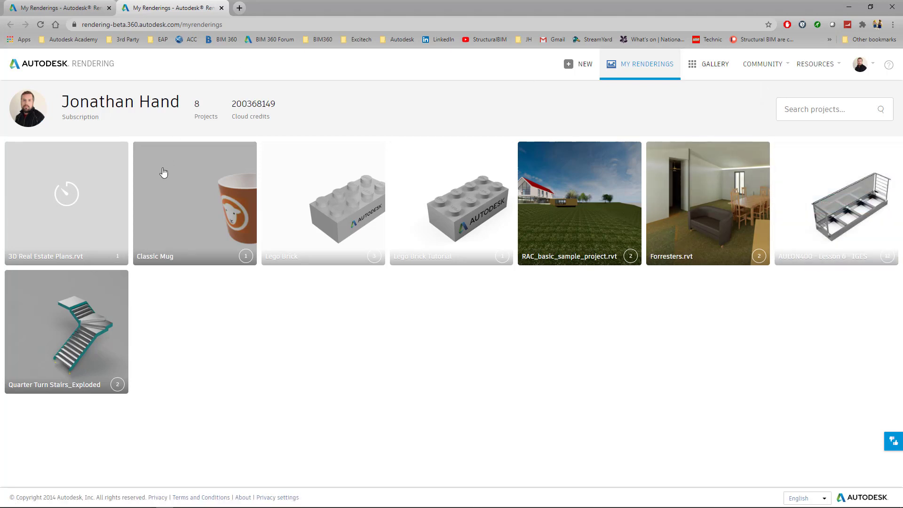
Open the 3D Real Estate Plans.rvt tile in My Renderings and close the duplicate tab to view the finished render.
click(112, 201)
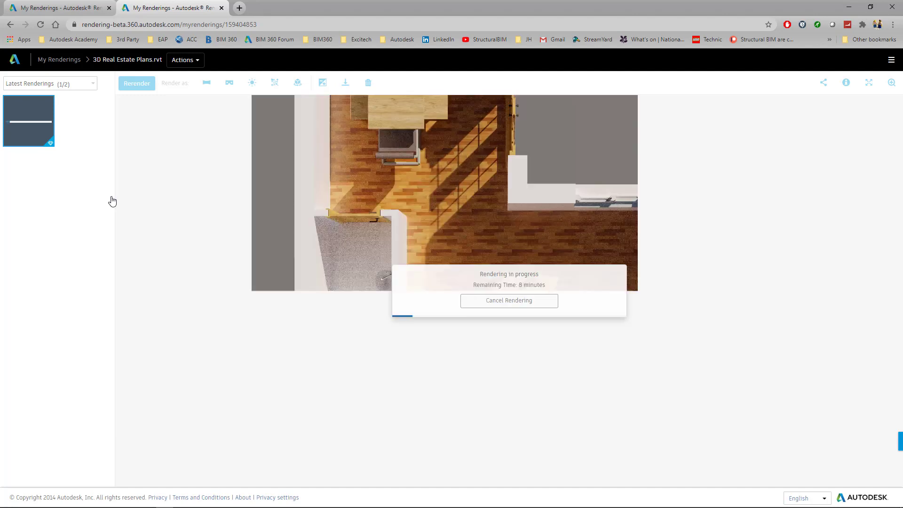
key(ctrl+w)
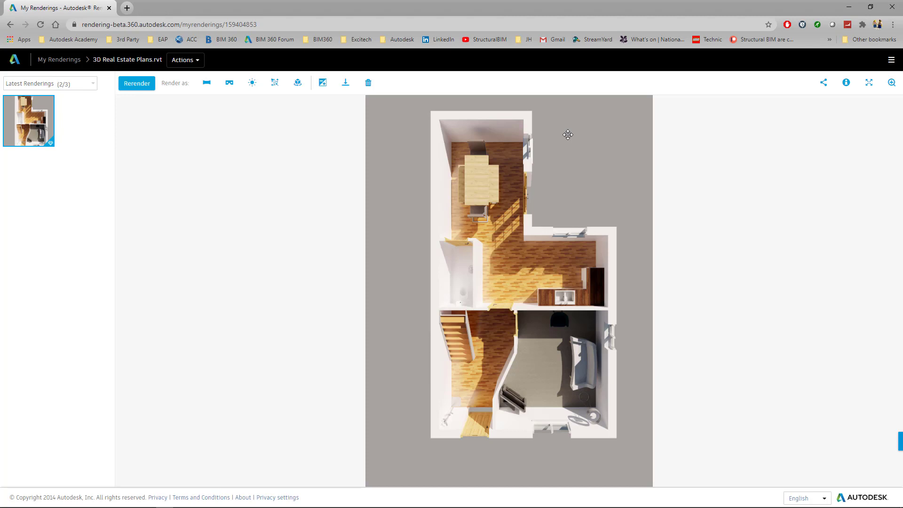
Download the render as a transparent-background PNG and save it to the Desktop.
click(346, 84)
click(353, 158)
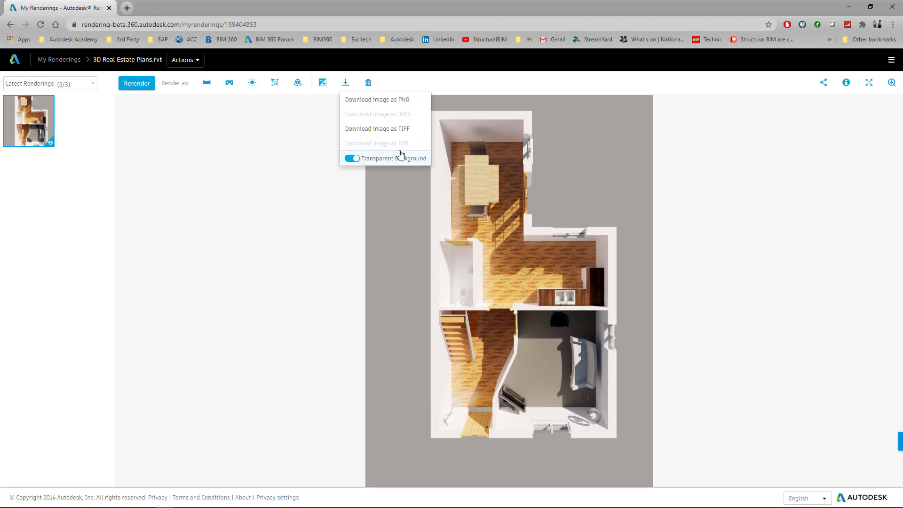
click(393, 101)
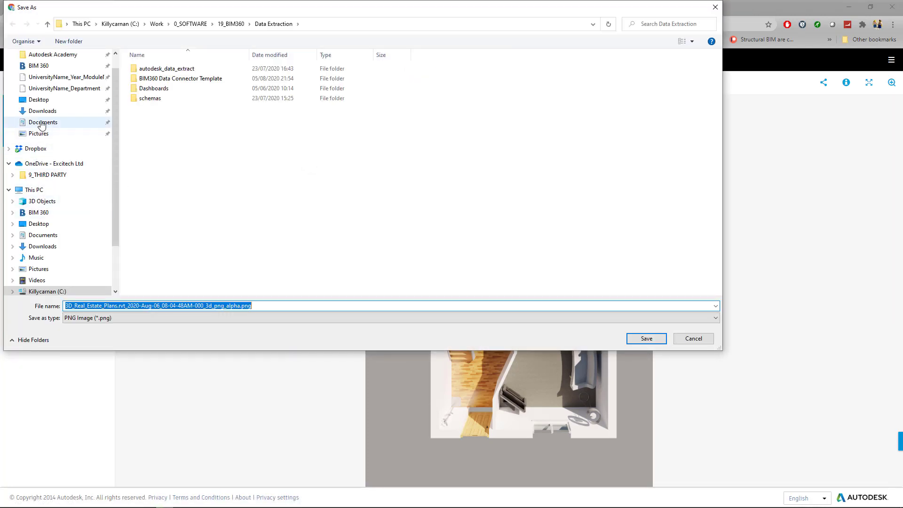
click(38, 99)
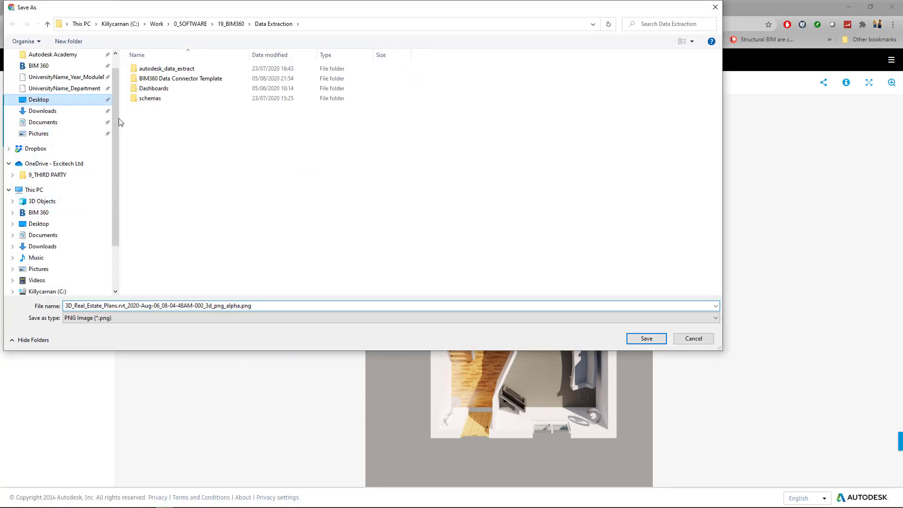
click(648, 339)
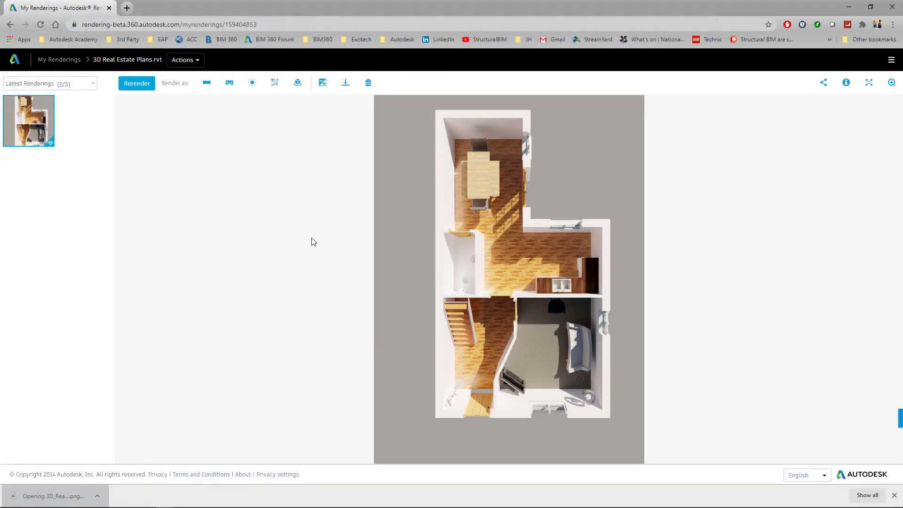